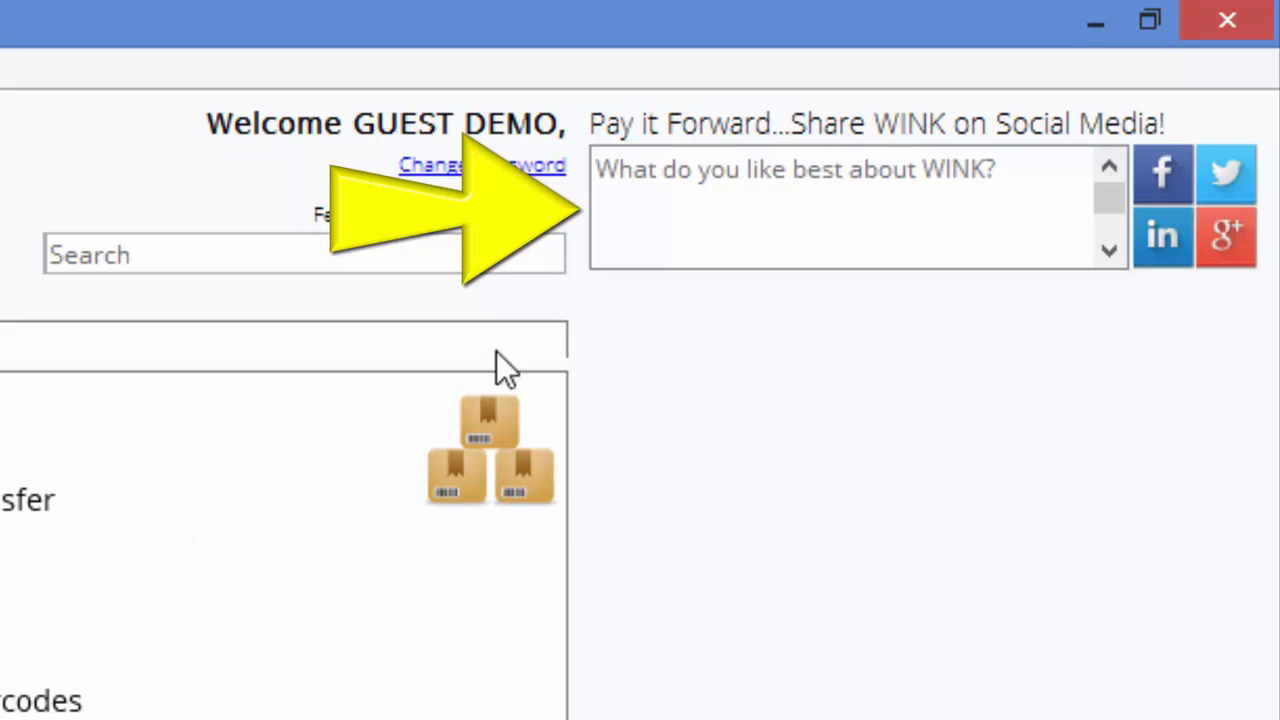
Step: Write "So easy to use!" in the social media sharing box as what is liked best about WINK
left_click(671, 214)
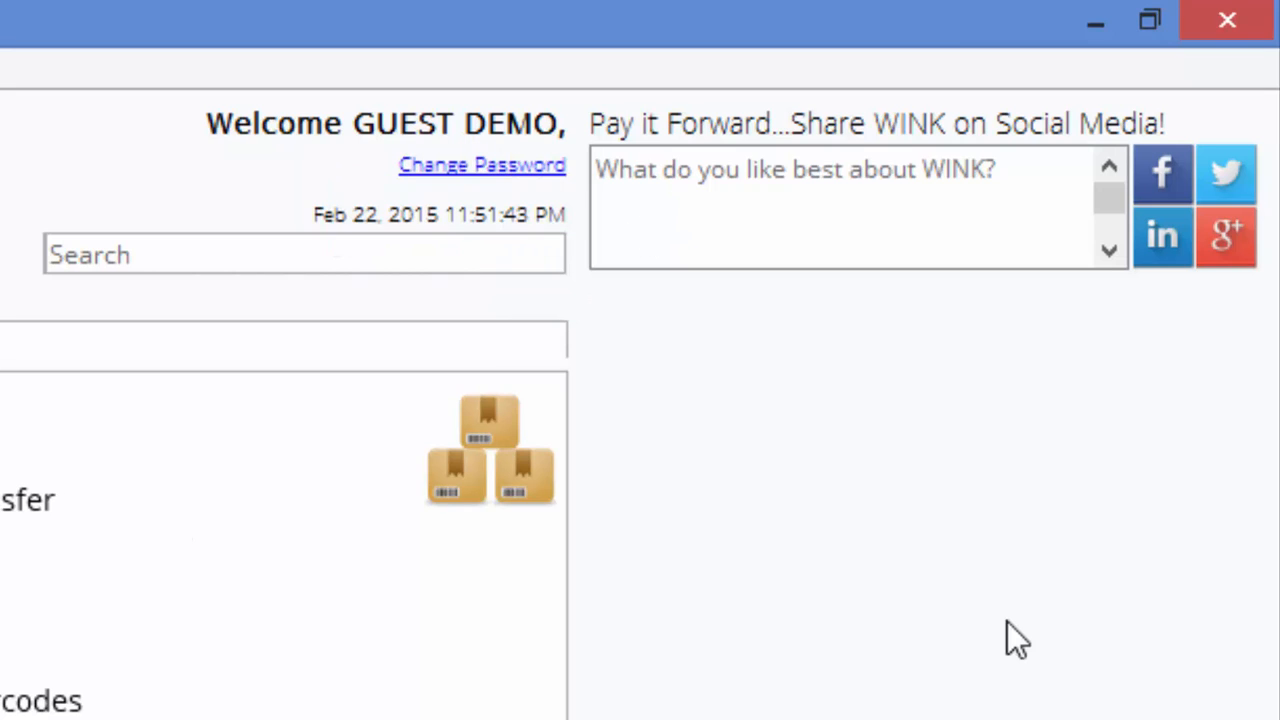
type("So easy to use!")
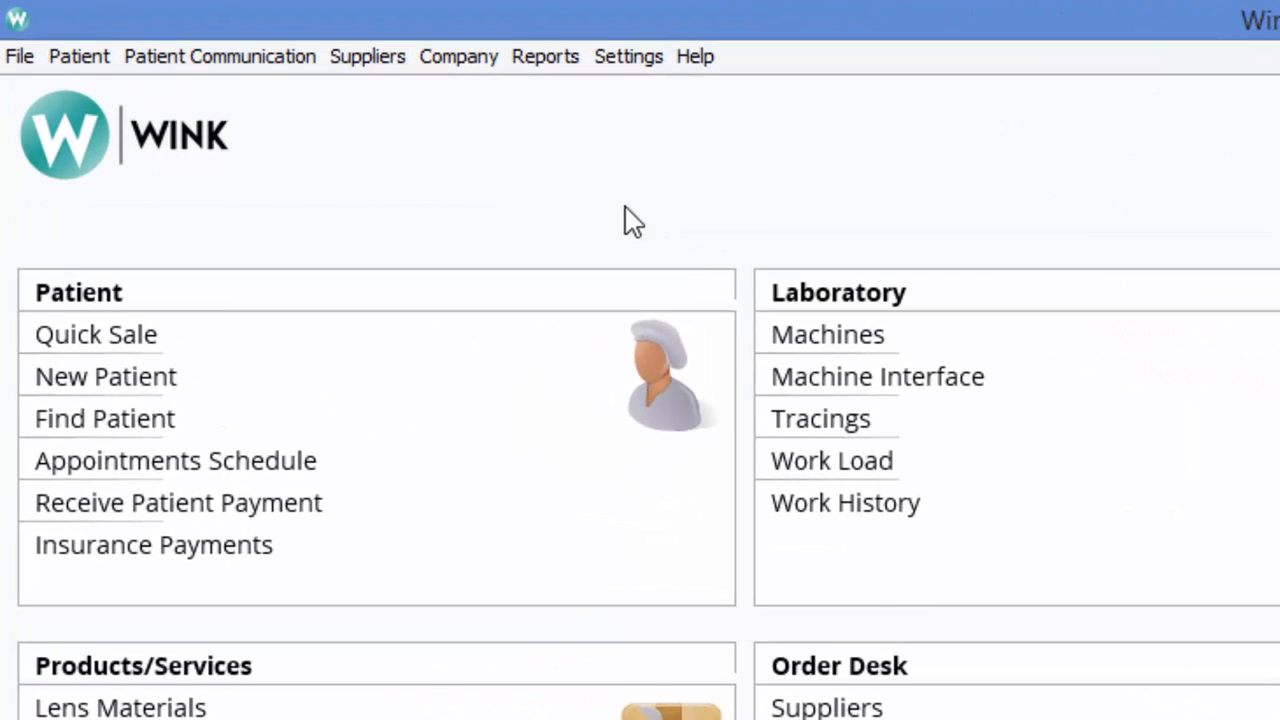
left_click(540, 58)
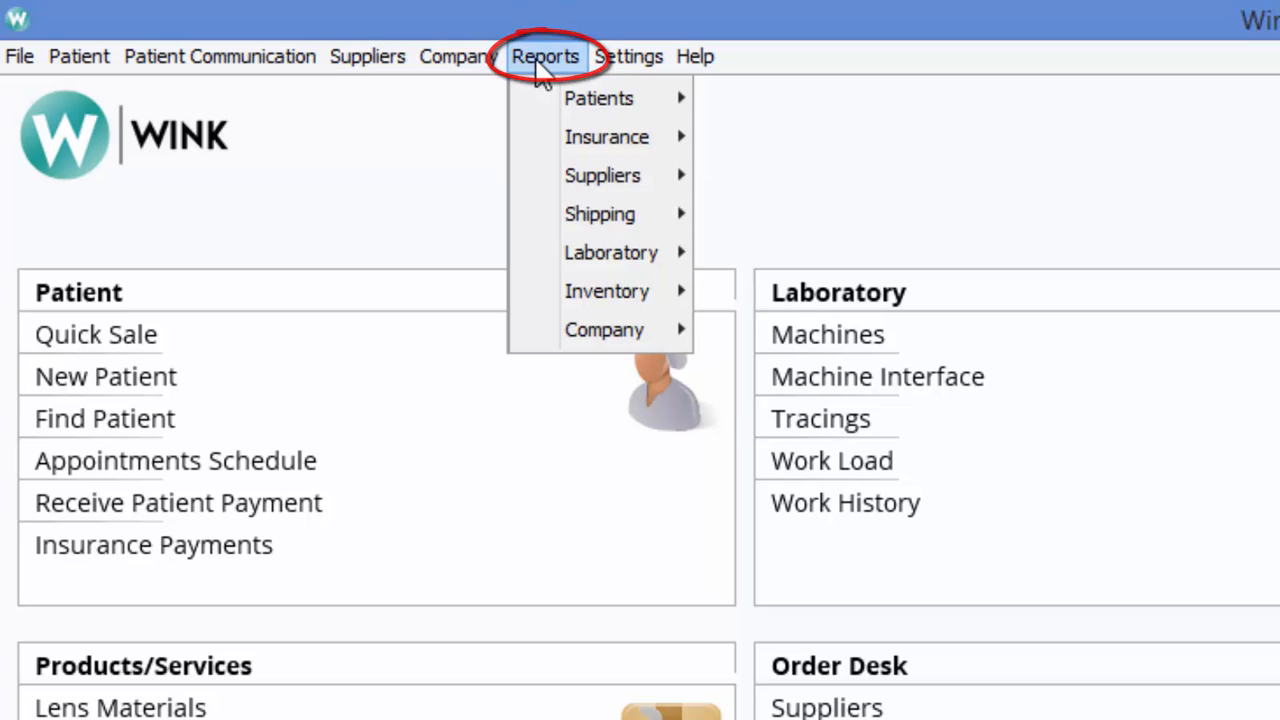
mouse_move(552, 95)
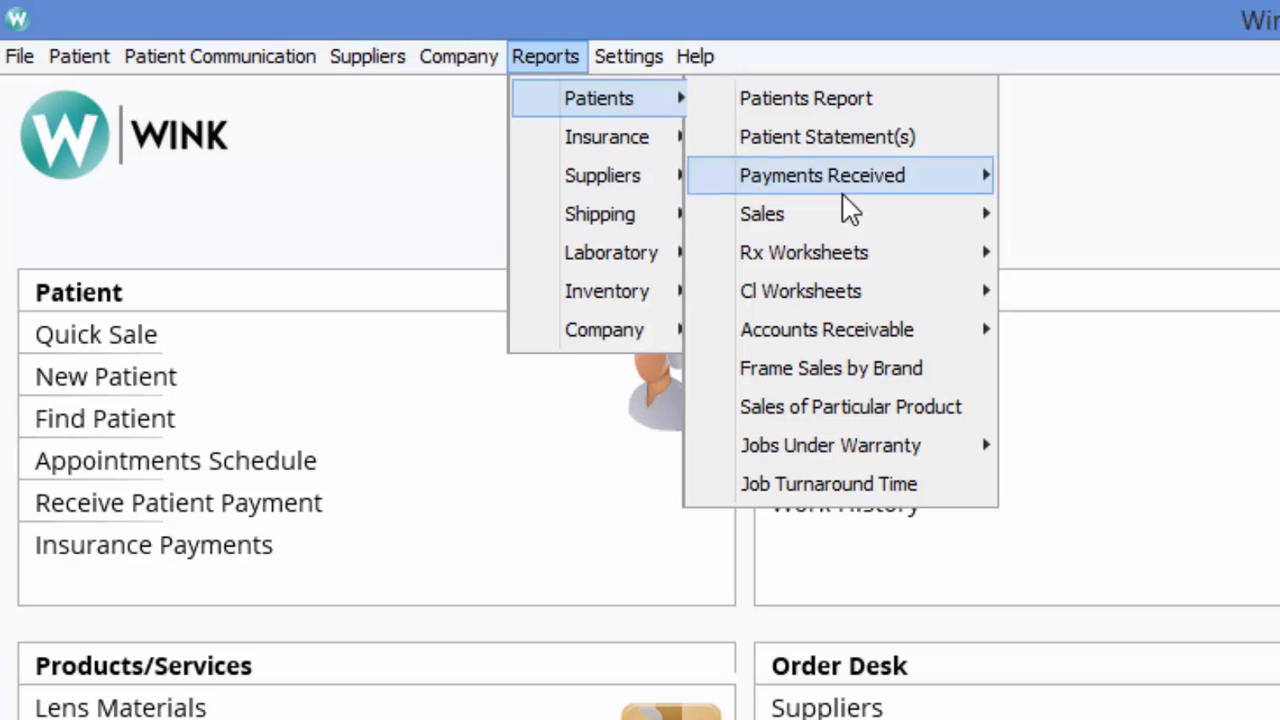
mouse_move(851, 216)
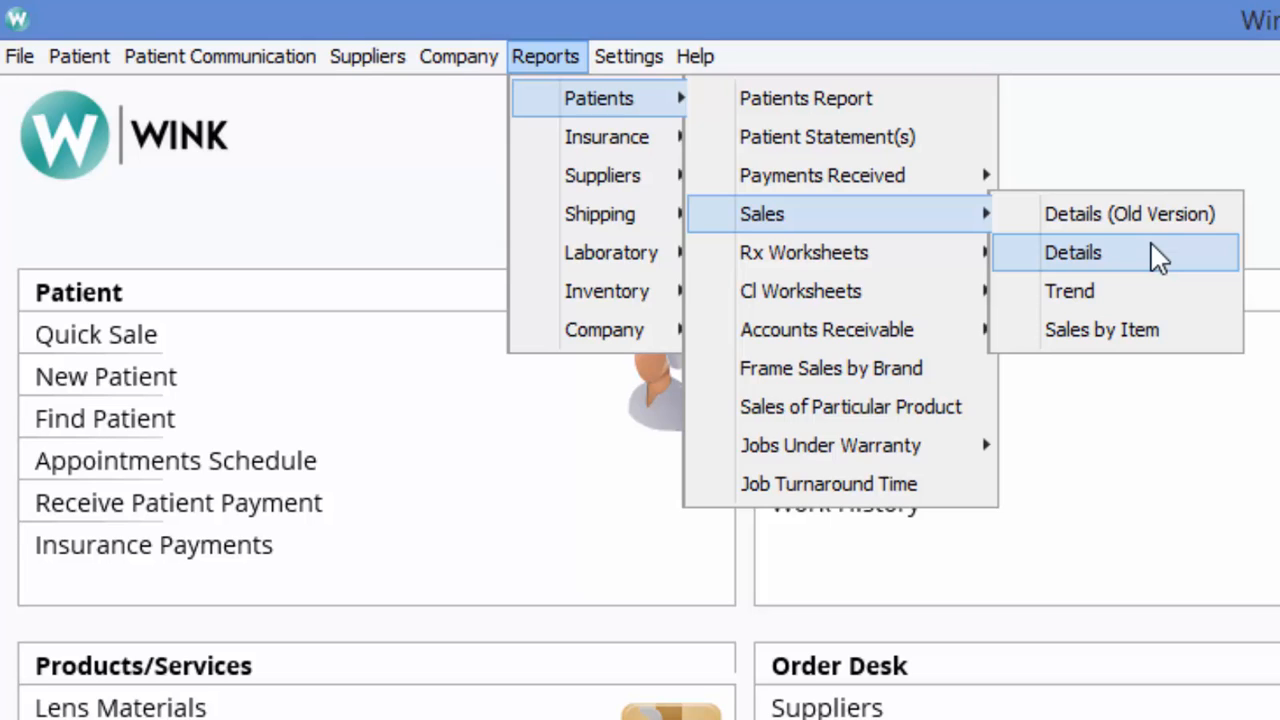
left_click(1272, 215)
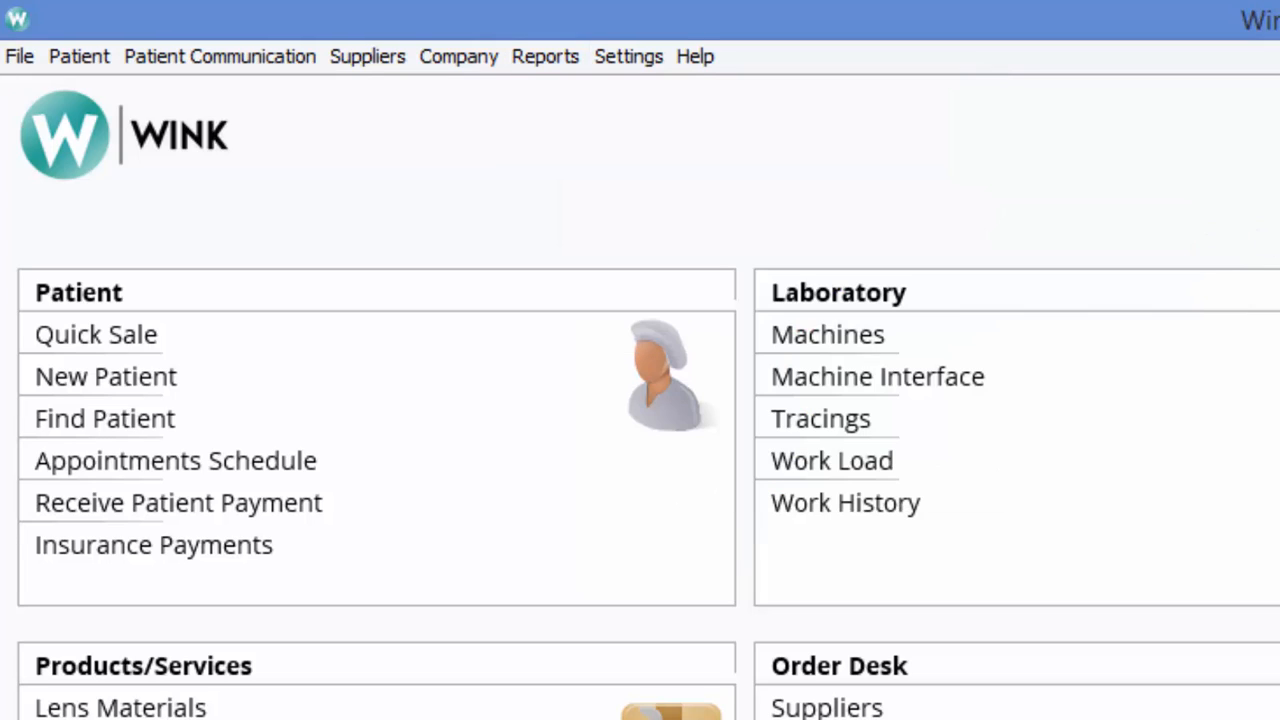
Step: Set Label Line 1 of the frame label format to Brand, save the format and close its window
left_click(652, 58)
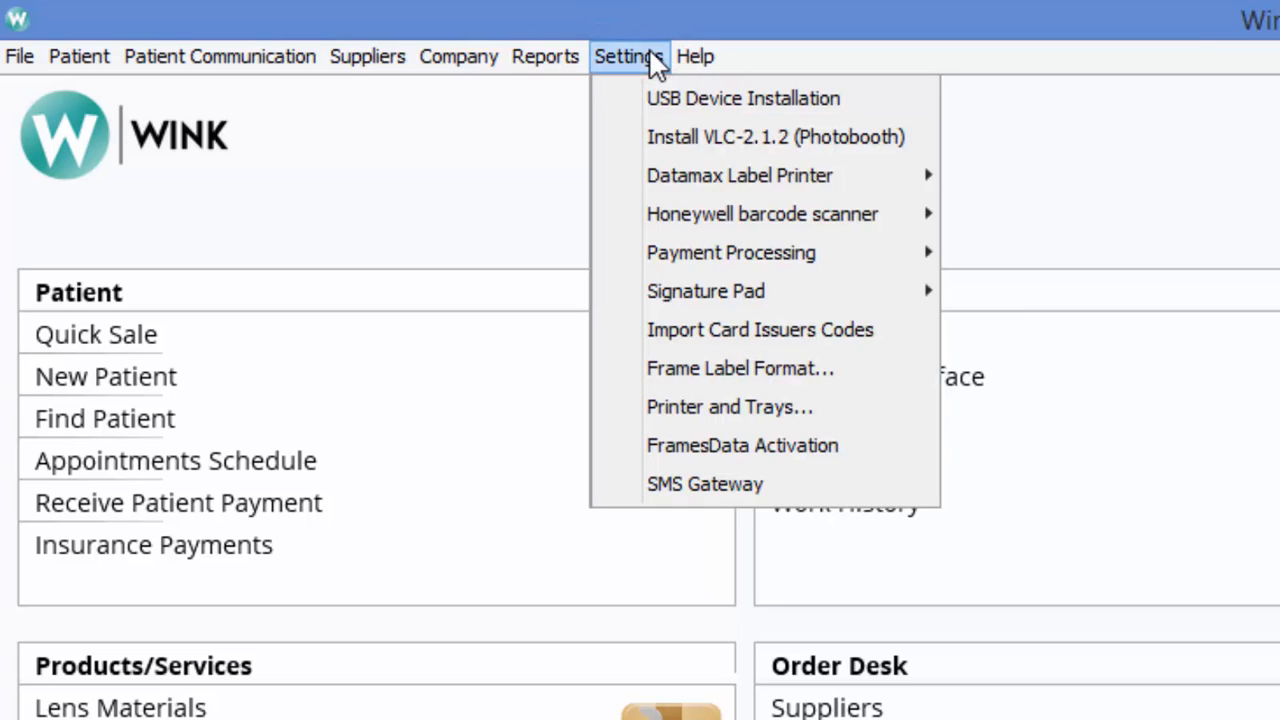
left_click(663, 372)
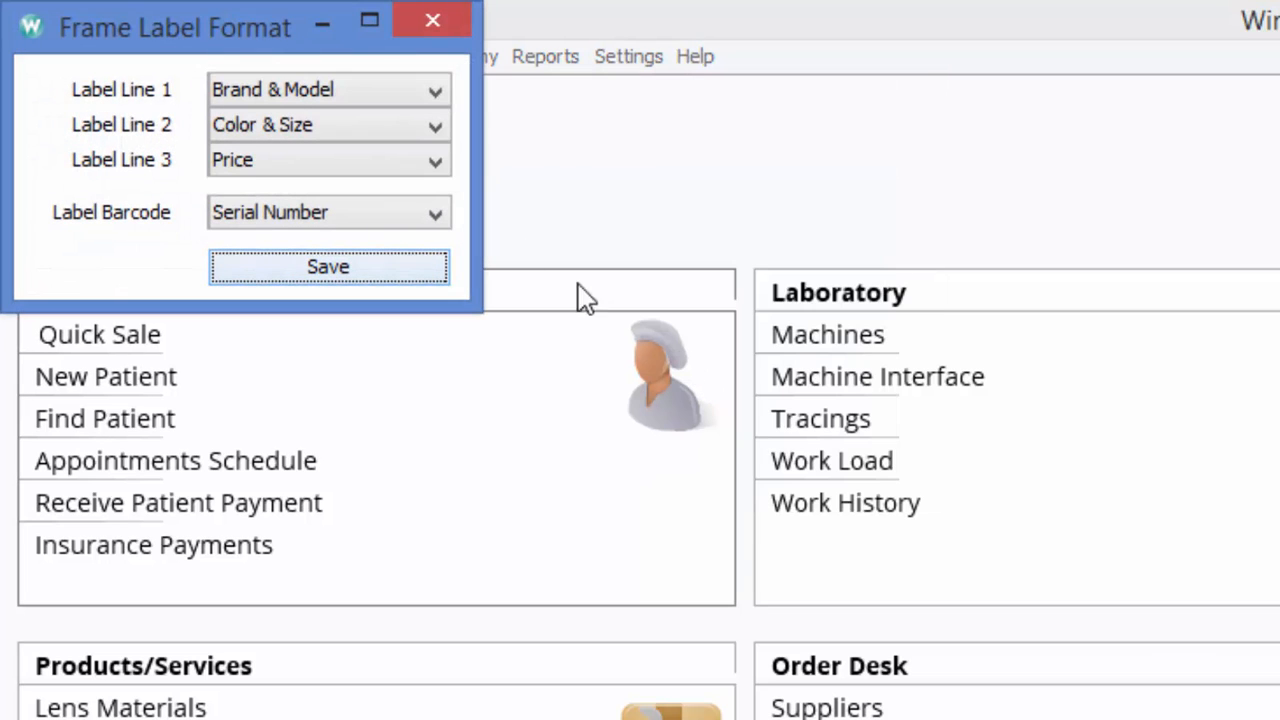
left_click(437, 93)
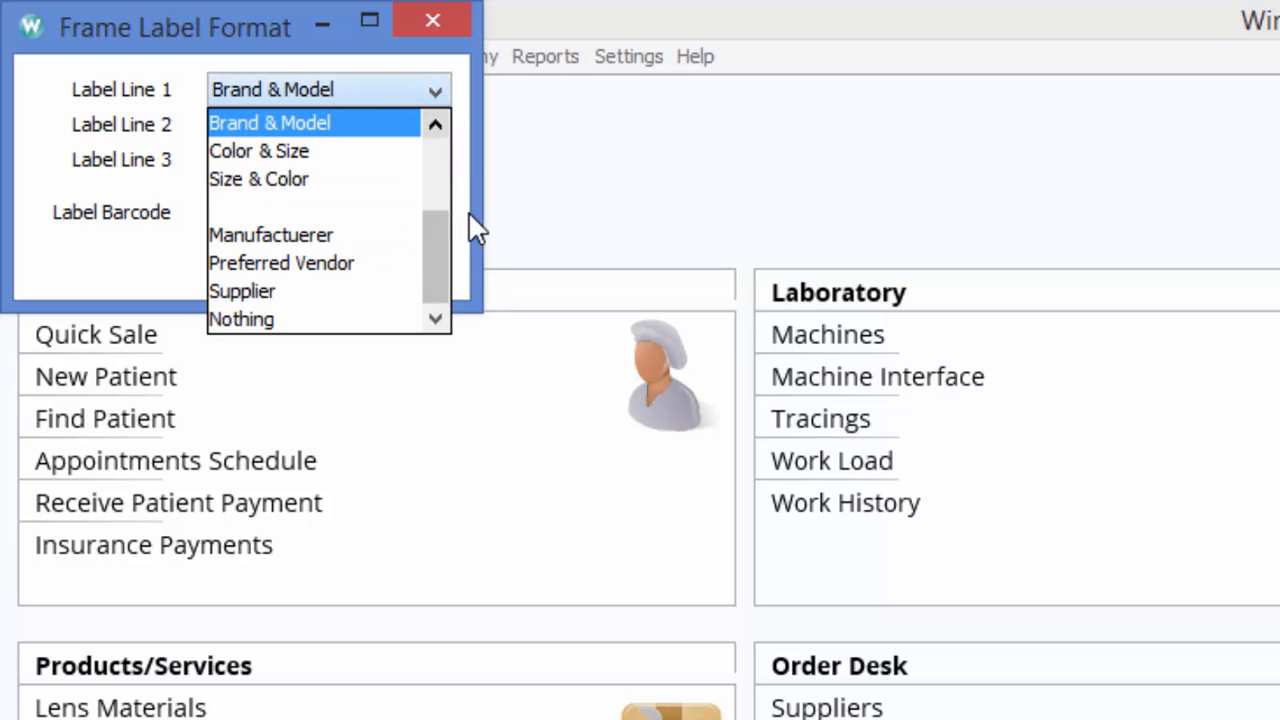
left_click_drag(451, 250, 443, 157)
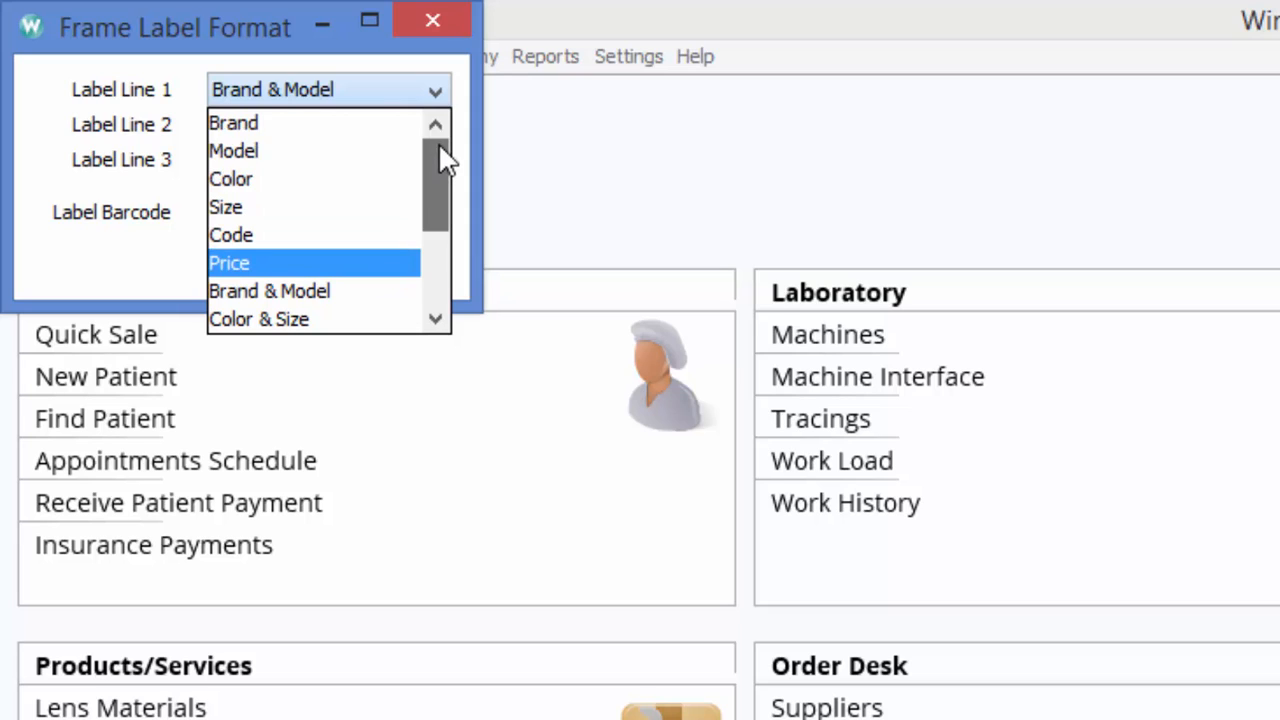
left_click(312, 128)
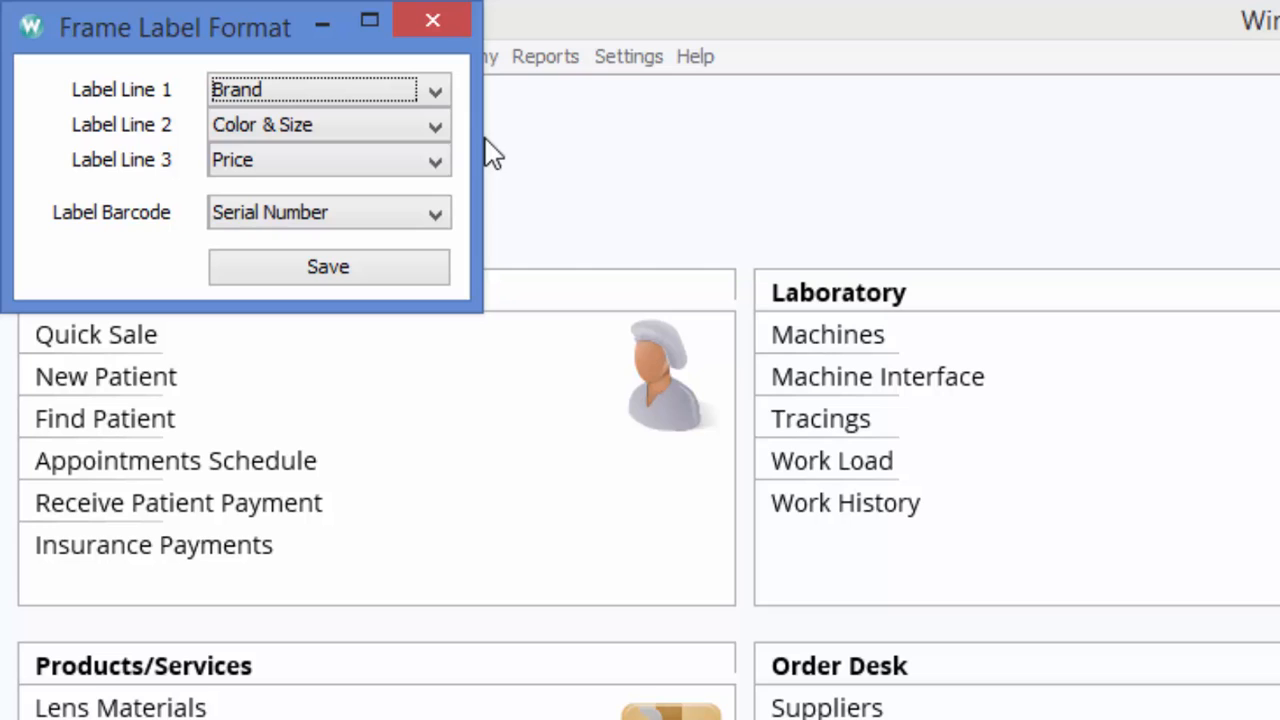
left_click(424, 277)
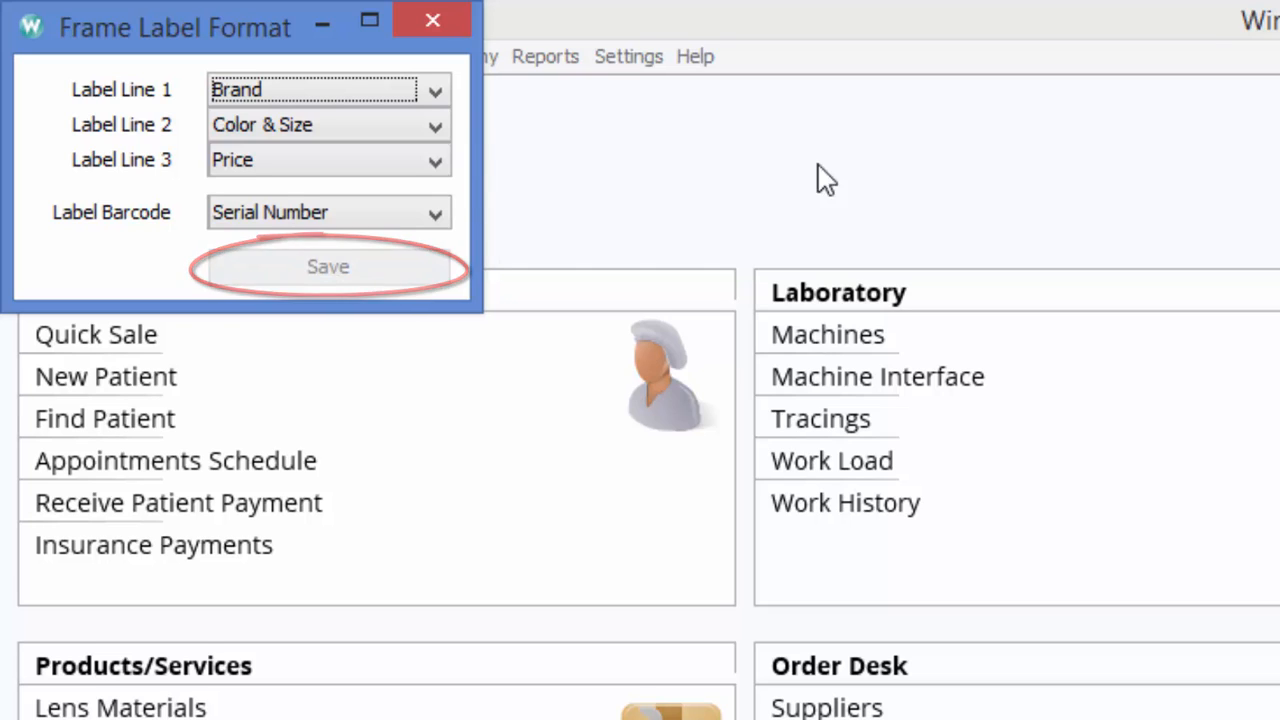
left_click(442, 23)
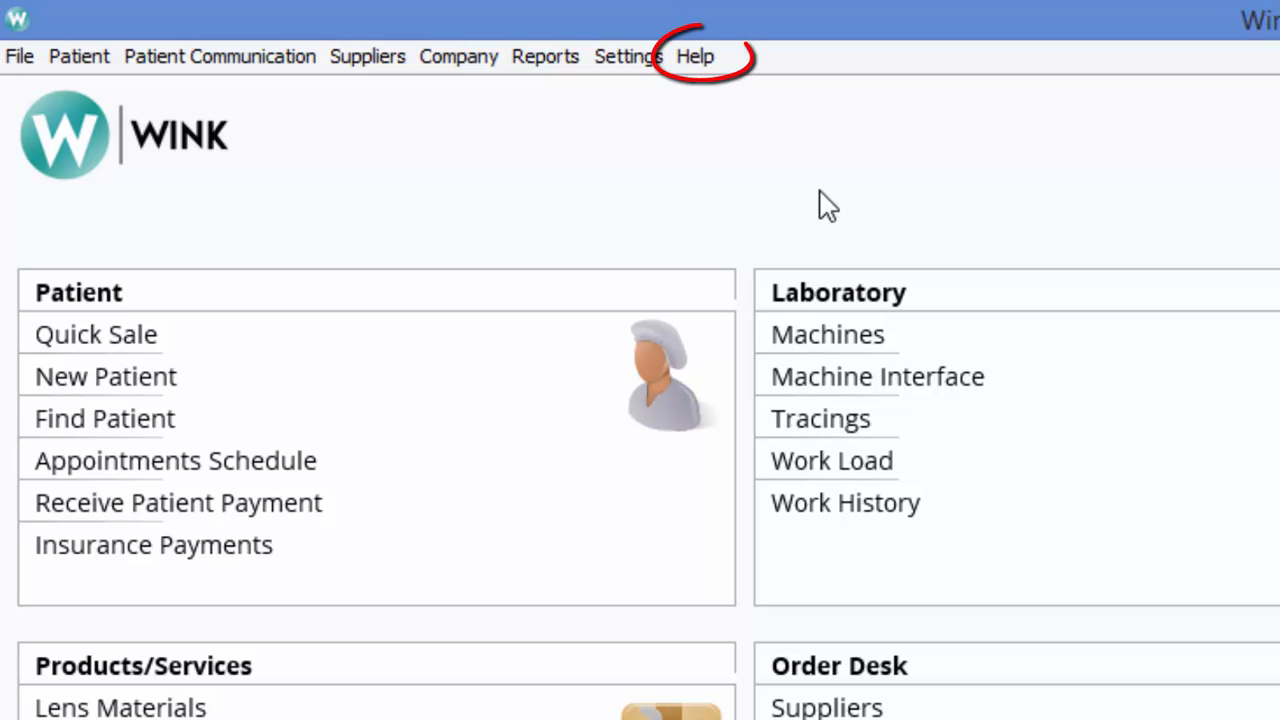
left_click(697, 57)
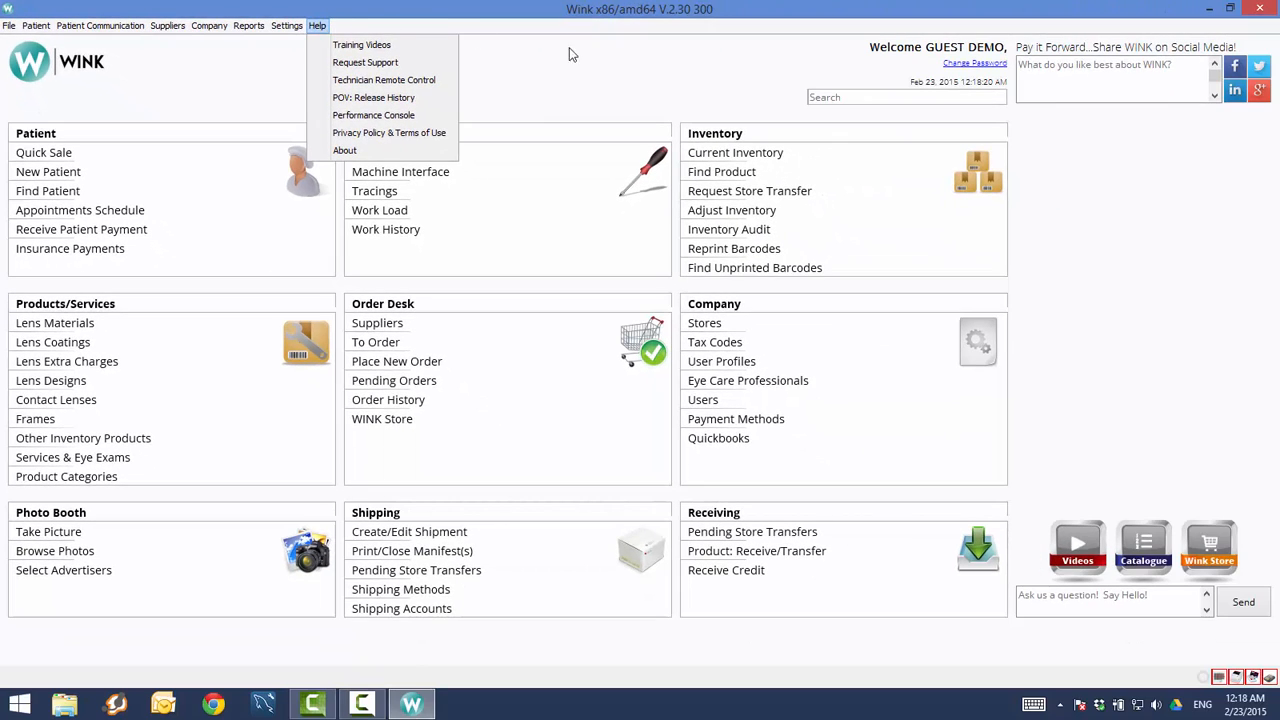
left_click(586, 63)
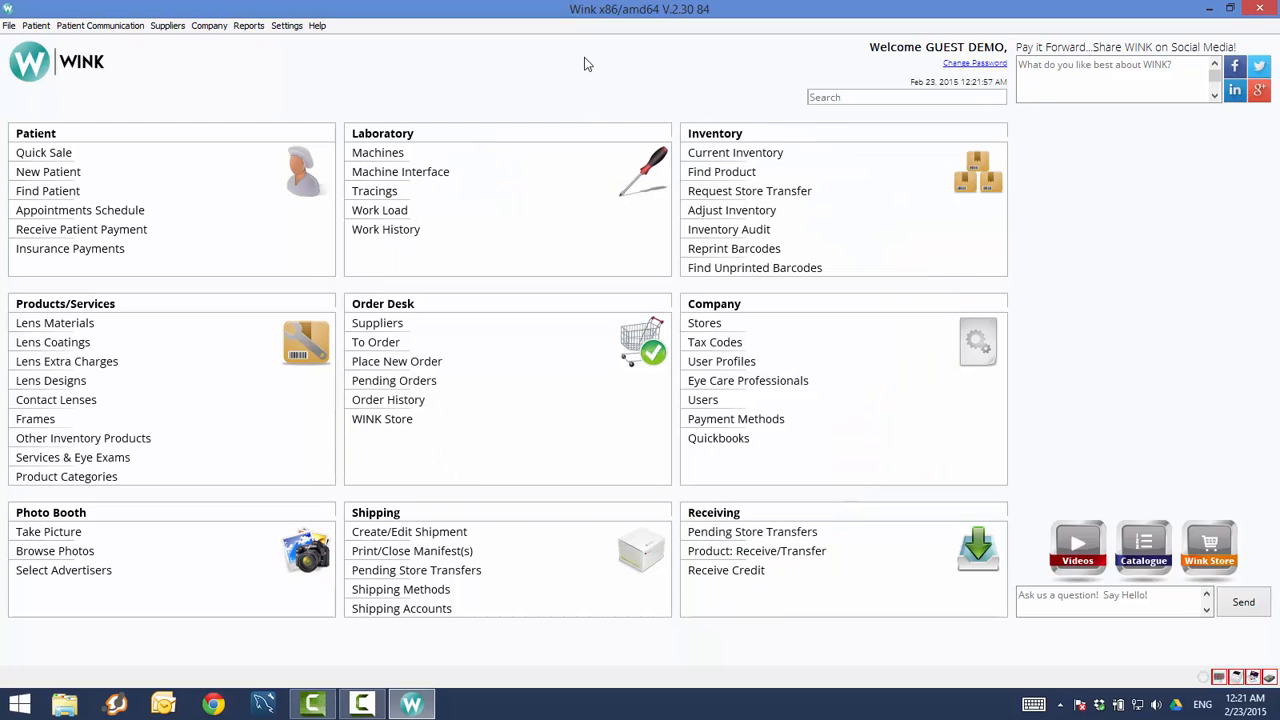
Step: Log out of the current guest demo account
left_click(6, 27)
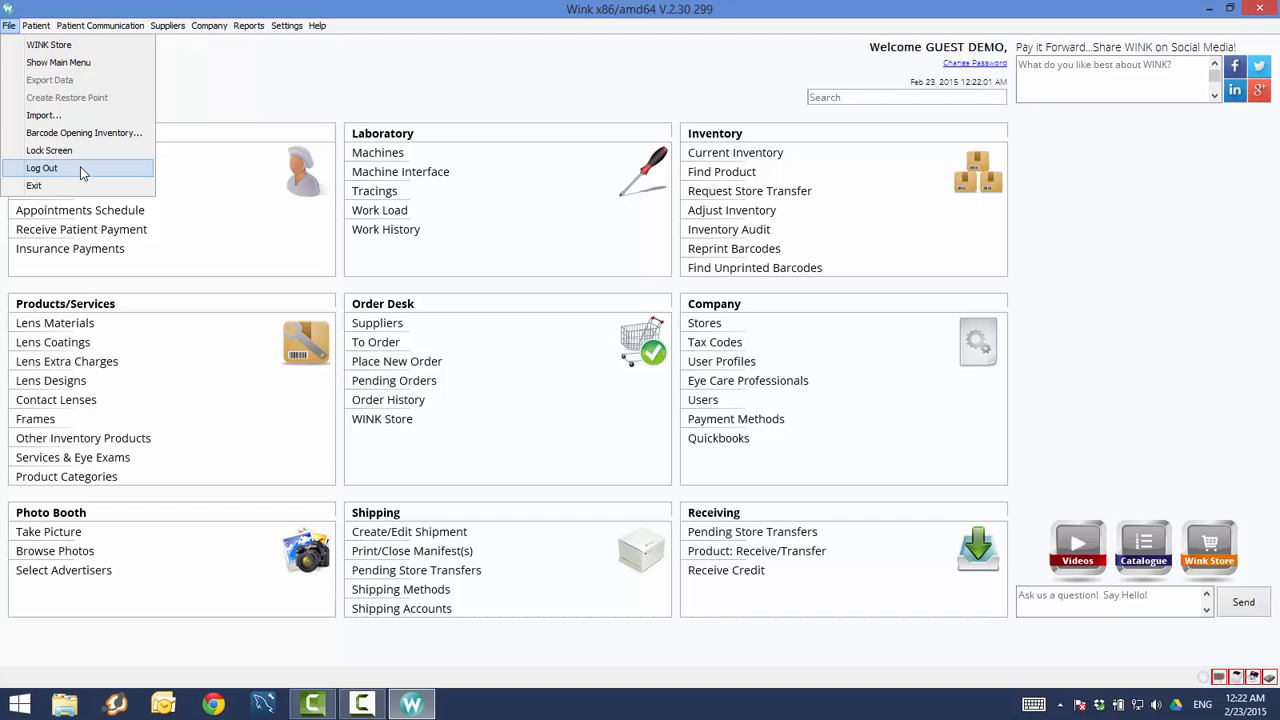
left_click(42, 168)
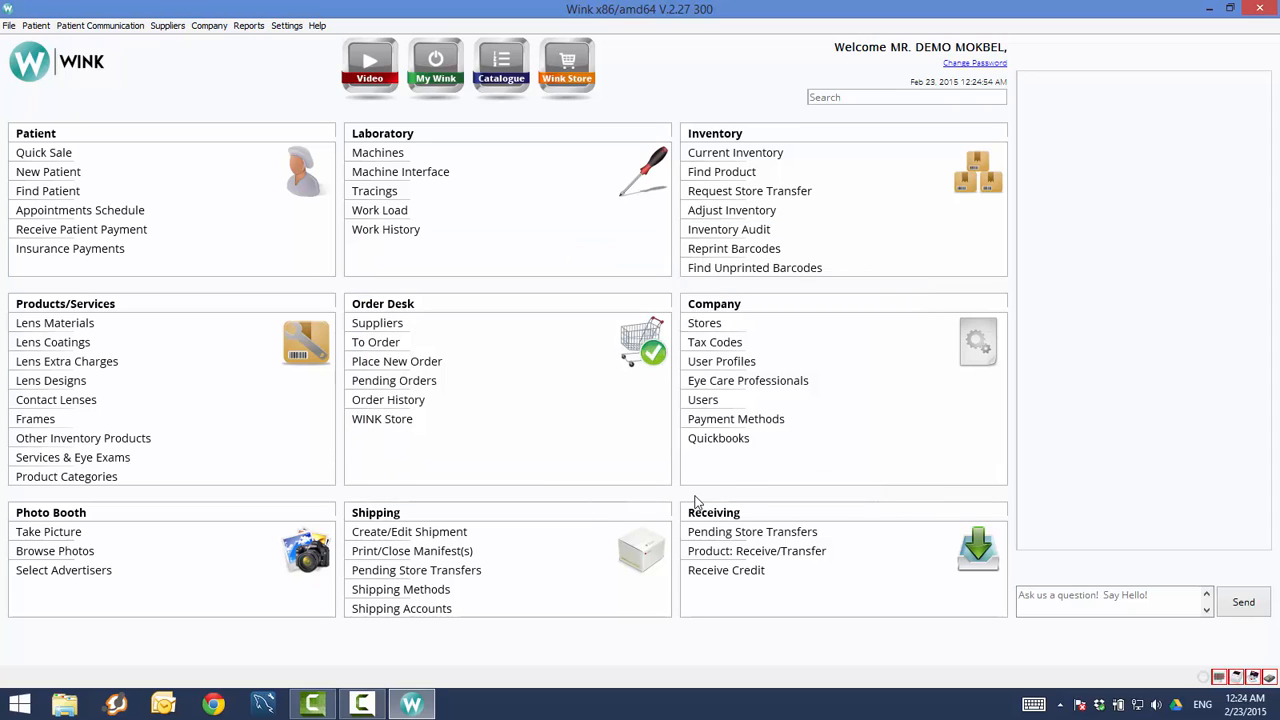
Step: Open the company's user list, view the fifth user's details, and go to the next record and back
left_click(703, 401)
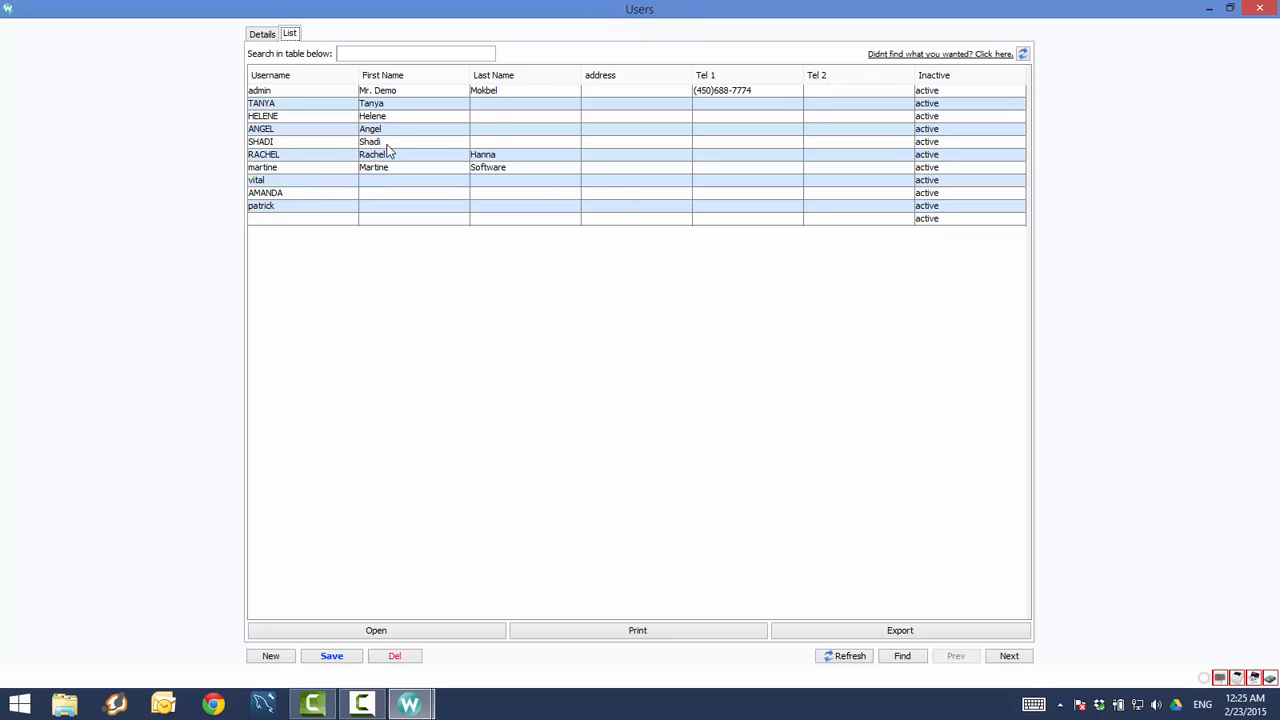
double_click(387, 144)
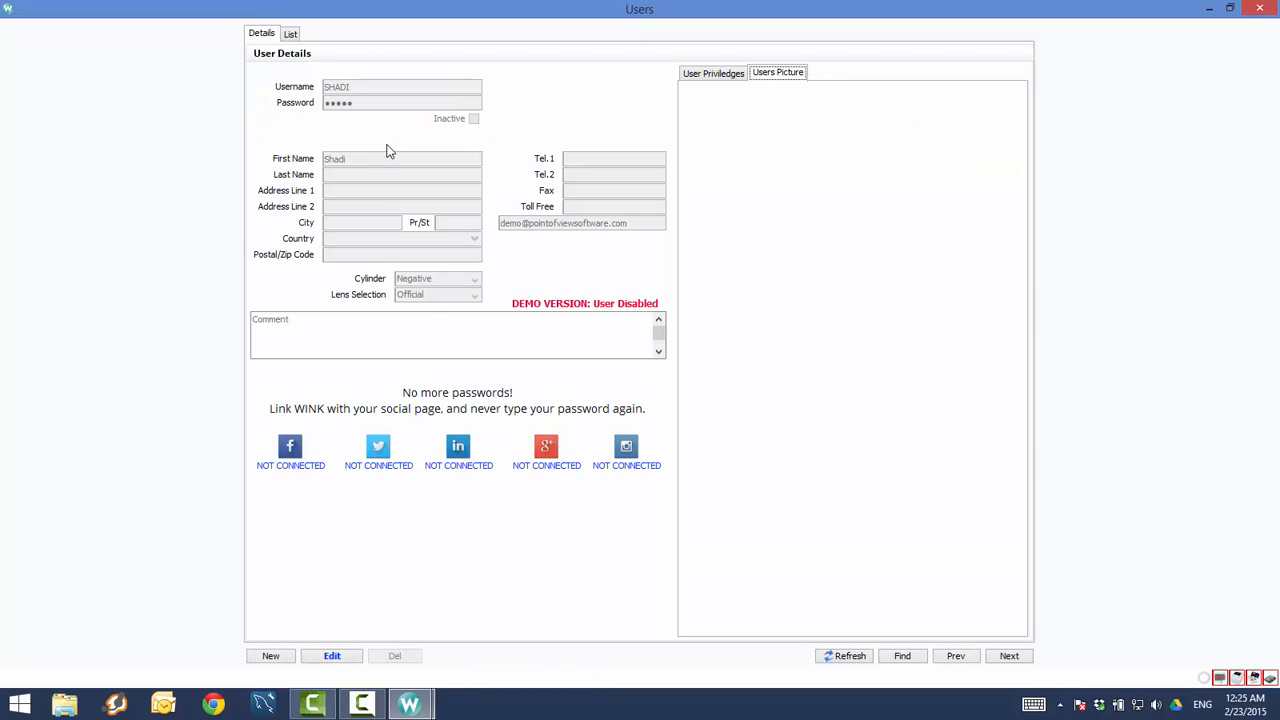
left_click(291, 35)
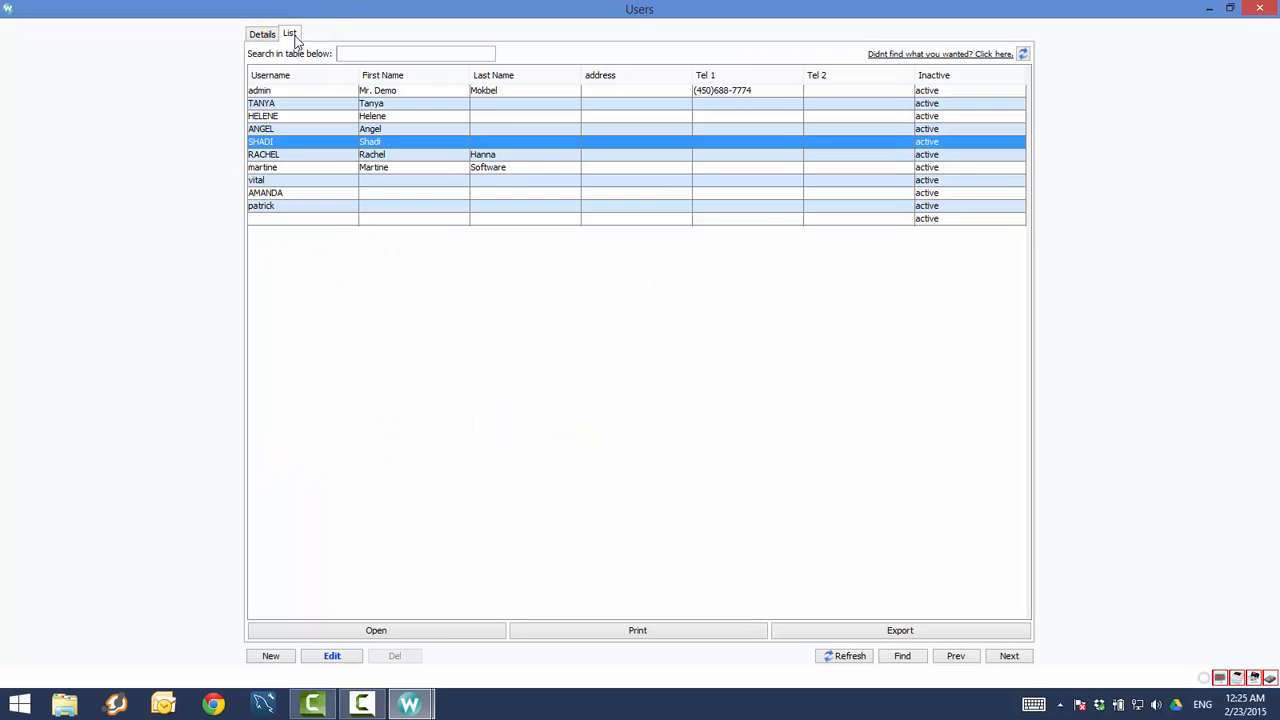
left_click(262, 34)
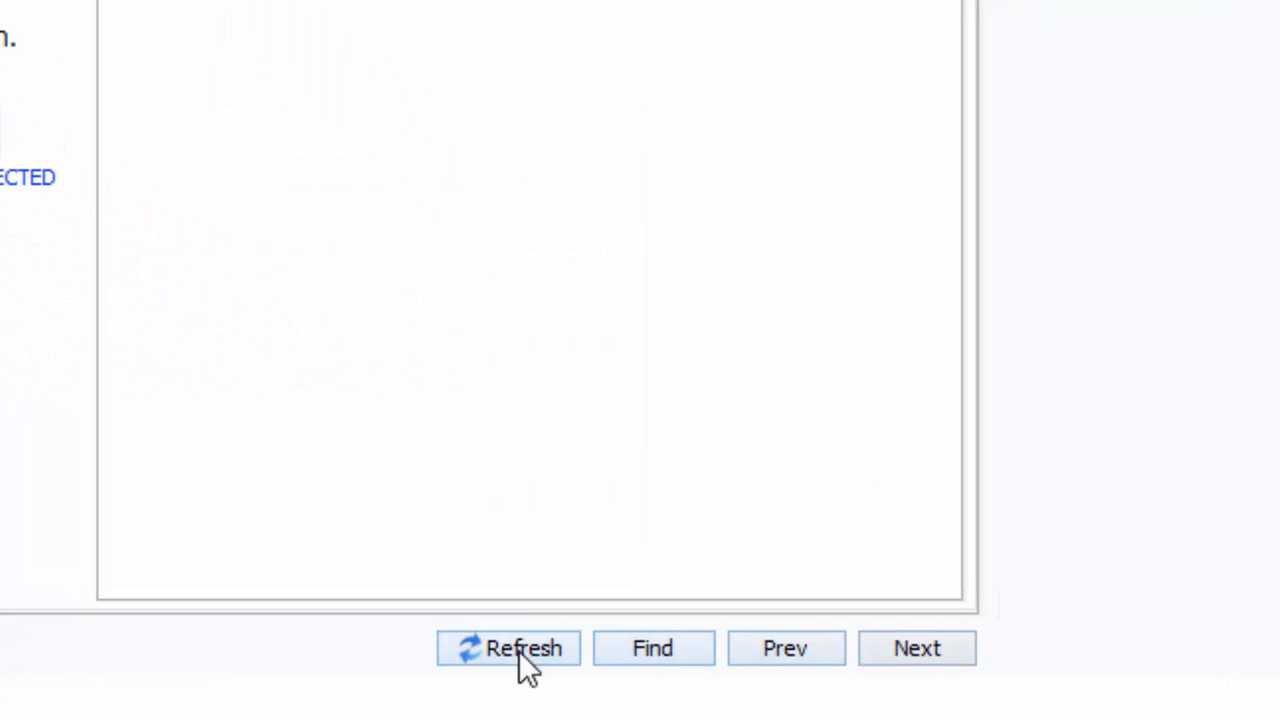
left_click(923, 656)
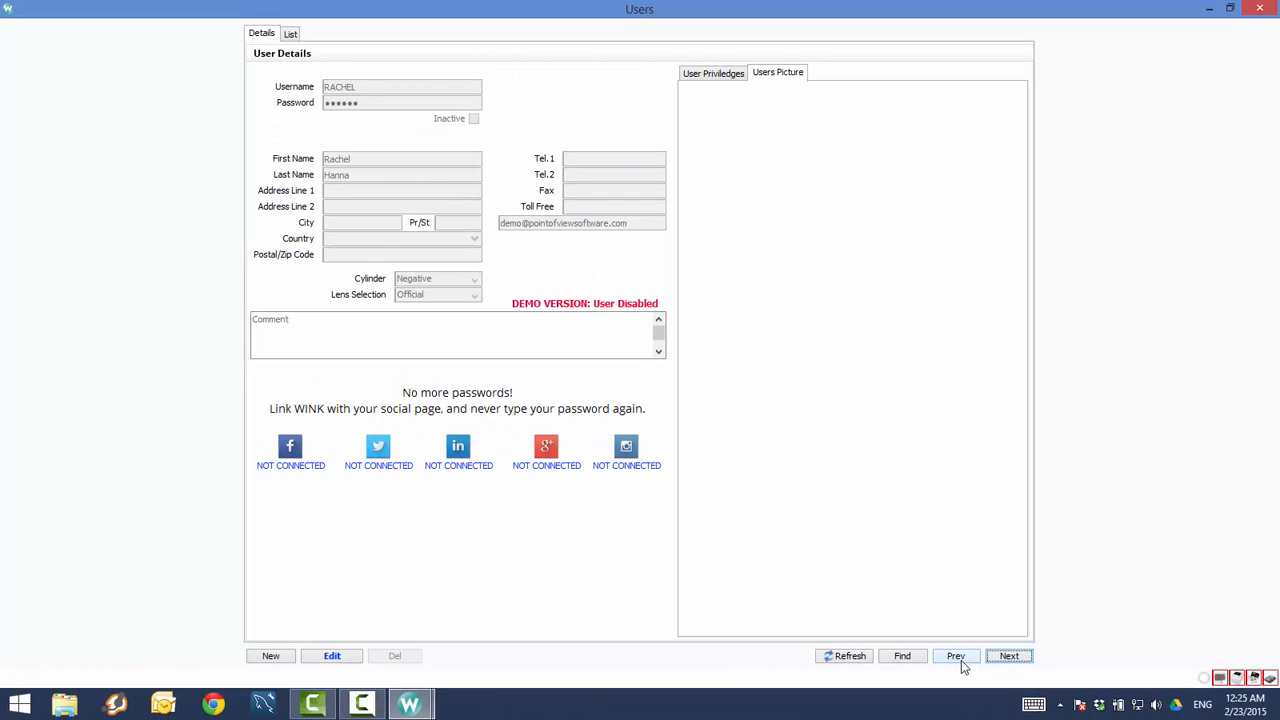
left_click(960, 661)
Step: Start a blank new user record and close the Users window without filling it in
left_click(272, 657)
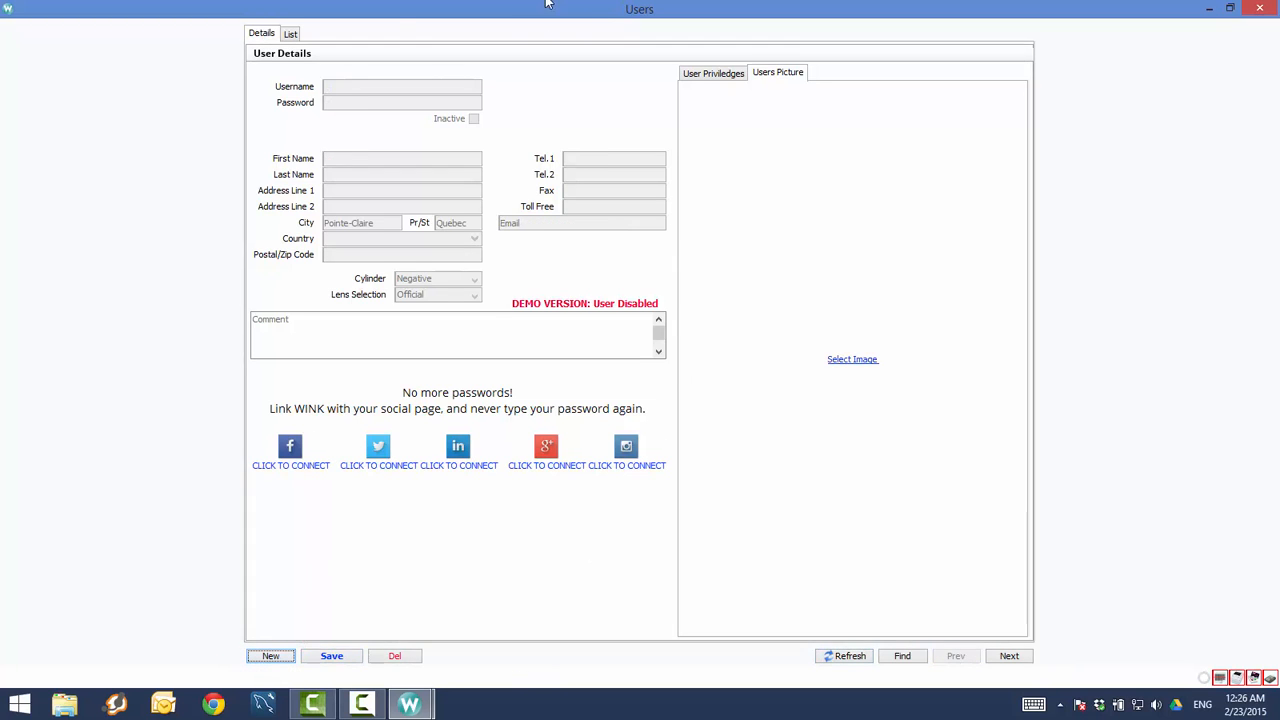
left_click(1262, 9)
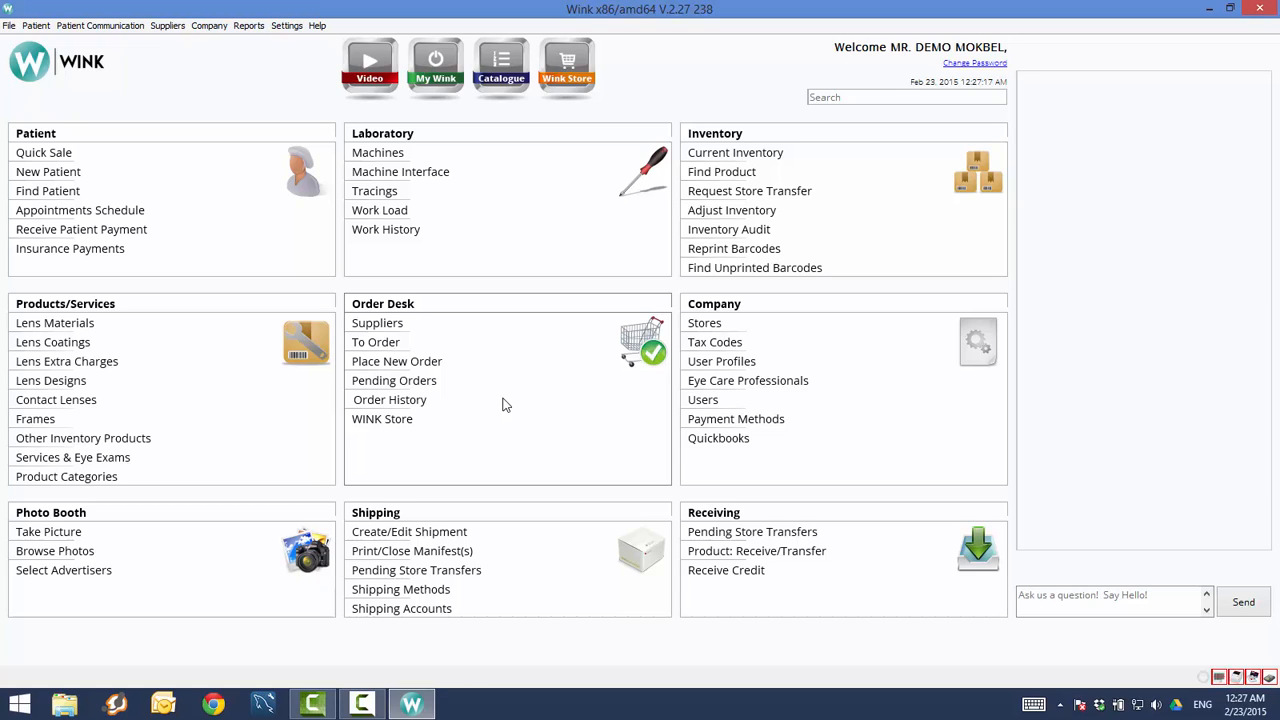
Step: Open the company's tax codes and start a new tax code named State
left_click(722, 342)
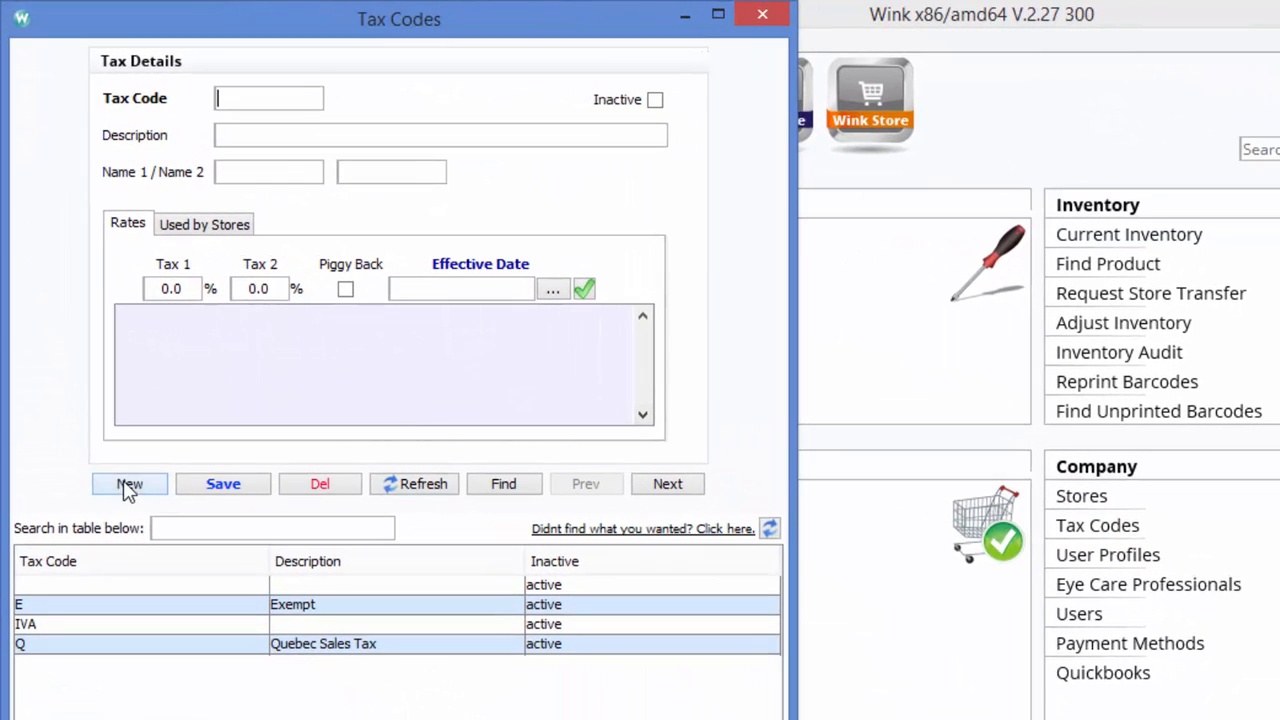
left_click(128, 485)
type("State")
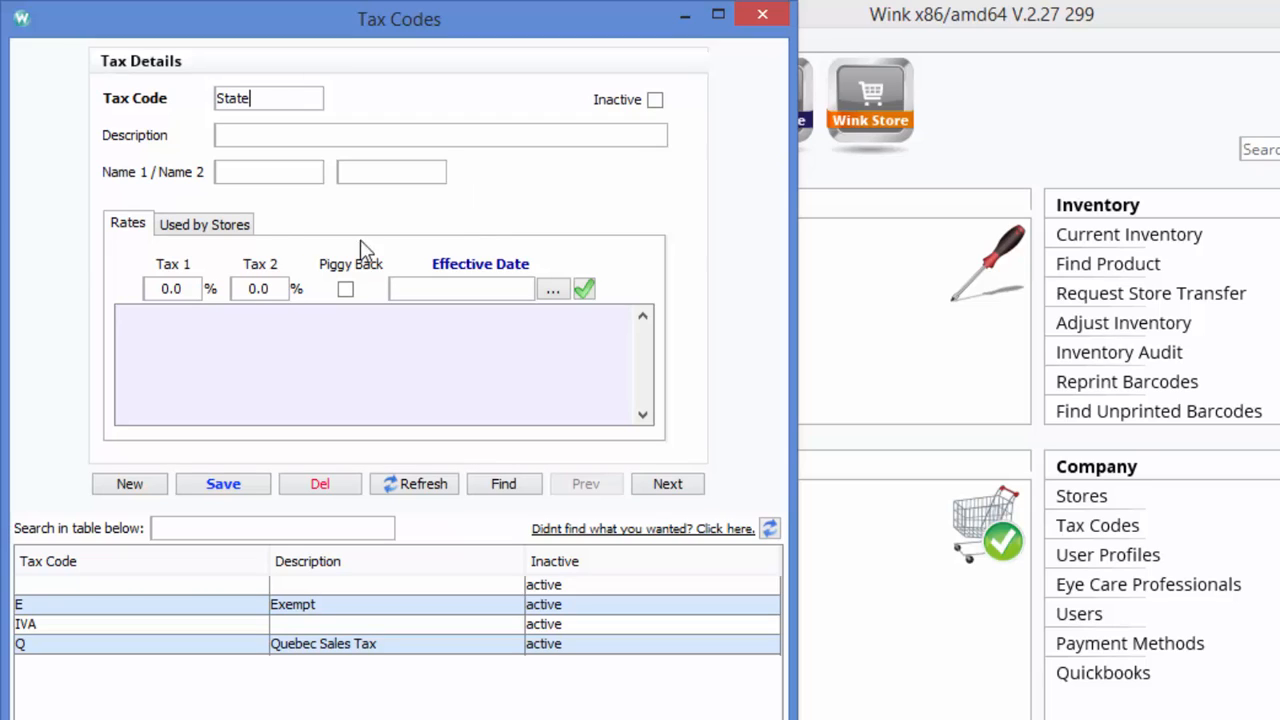
Step: Add DEMO STORE2 to the stores that use the State tax code and close the Tax Codes window
left_click(238, 243)
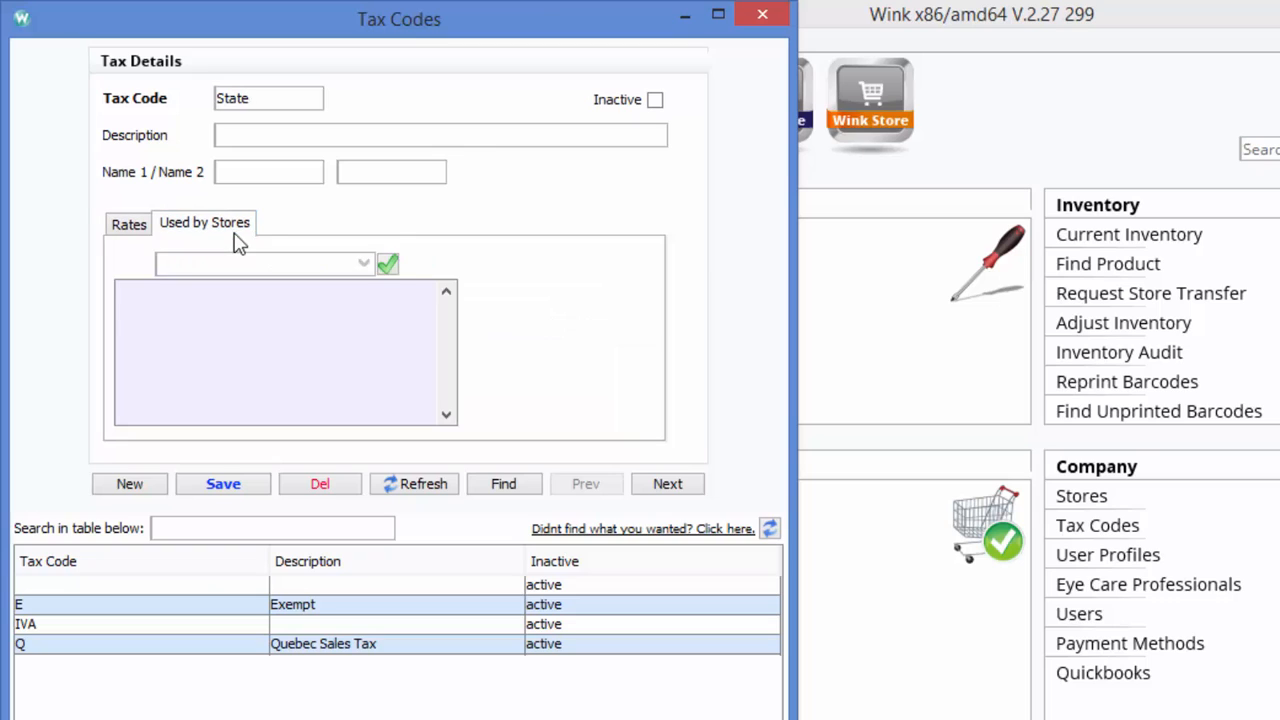
left_click(365, 266)
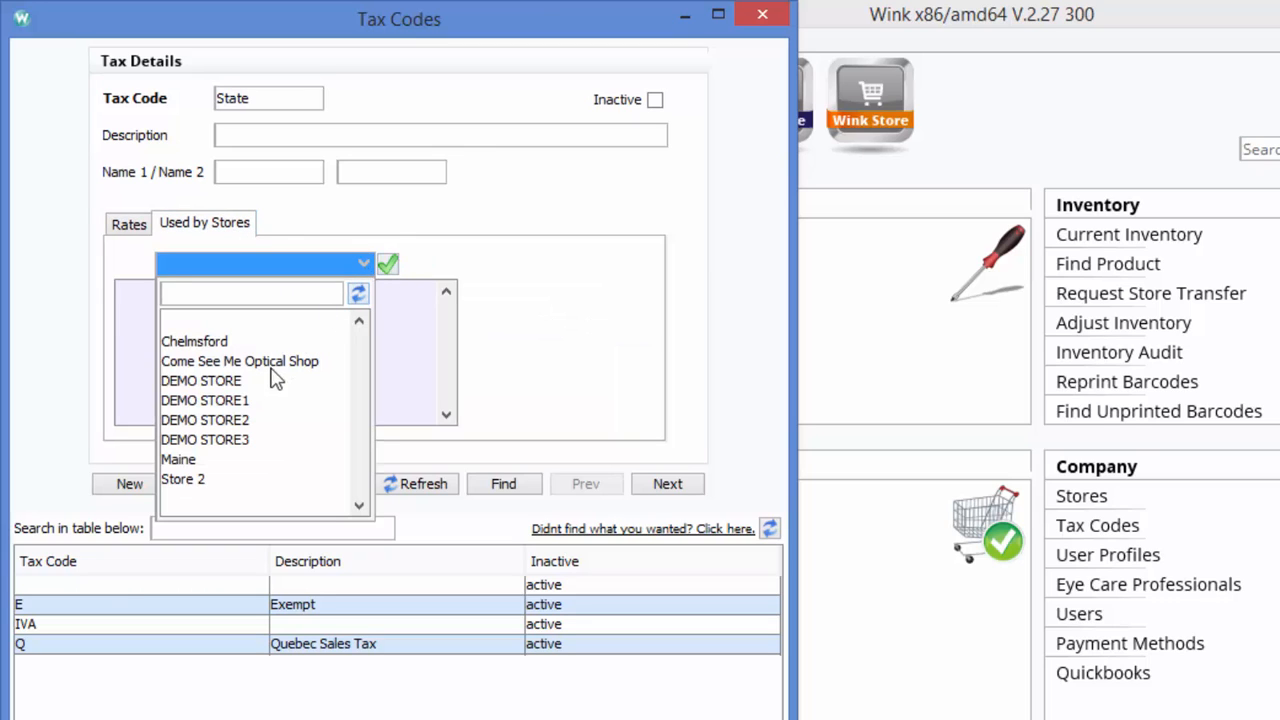
left_click(217, 420)
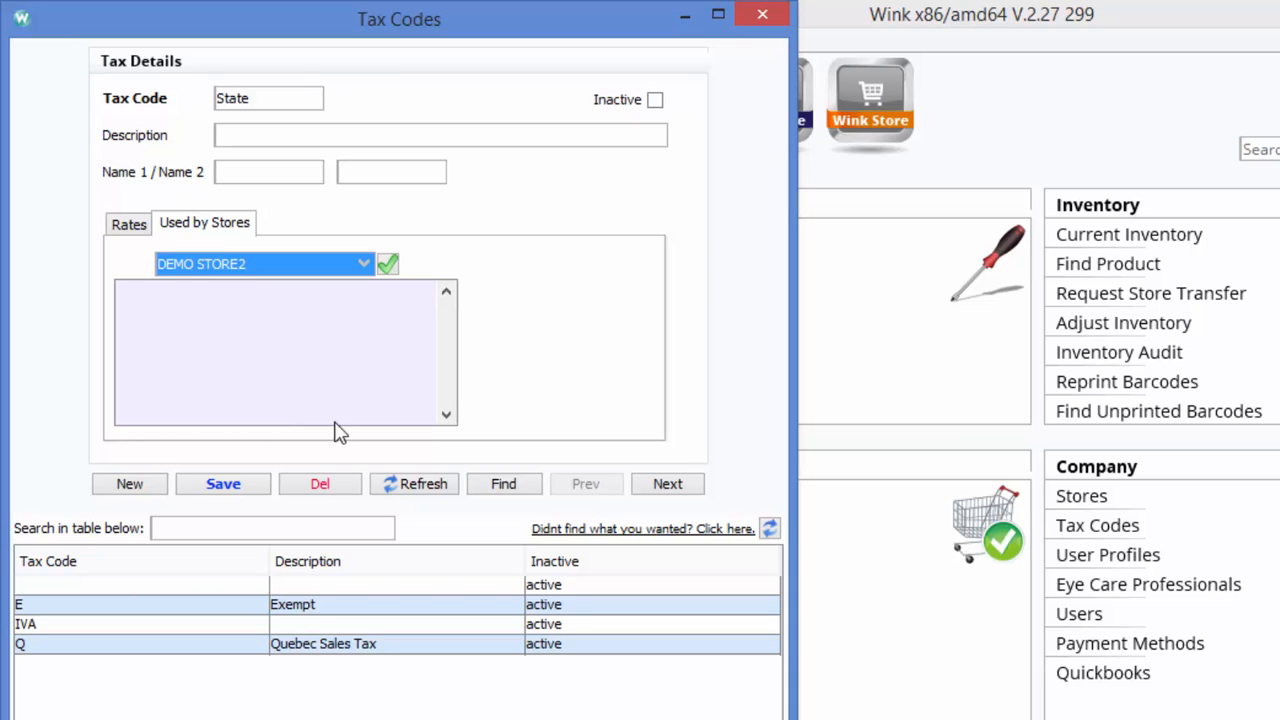
left_click(387, 266)
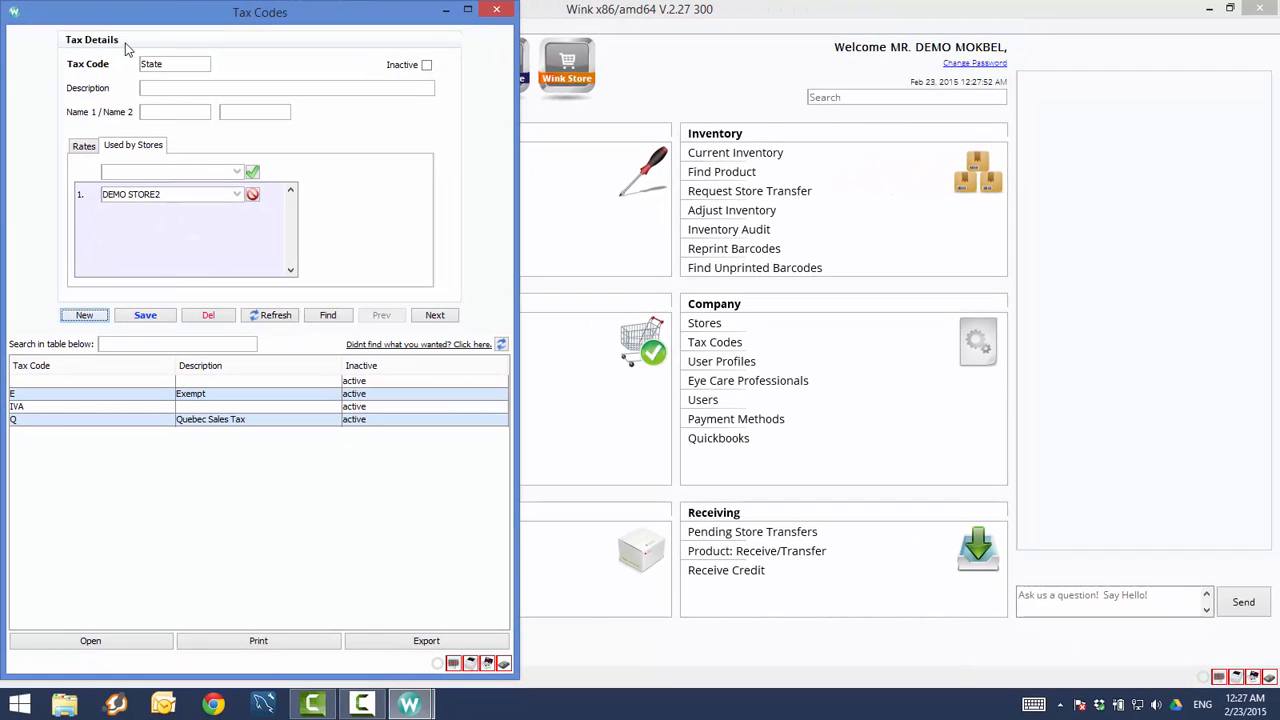
left_click(492, 13)
left_click(258, 365)
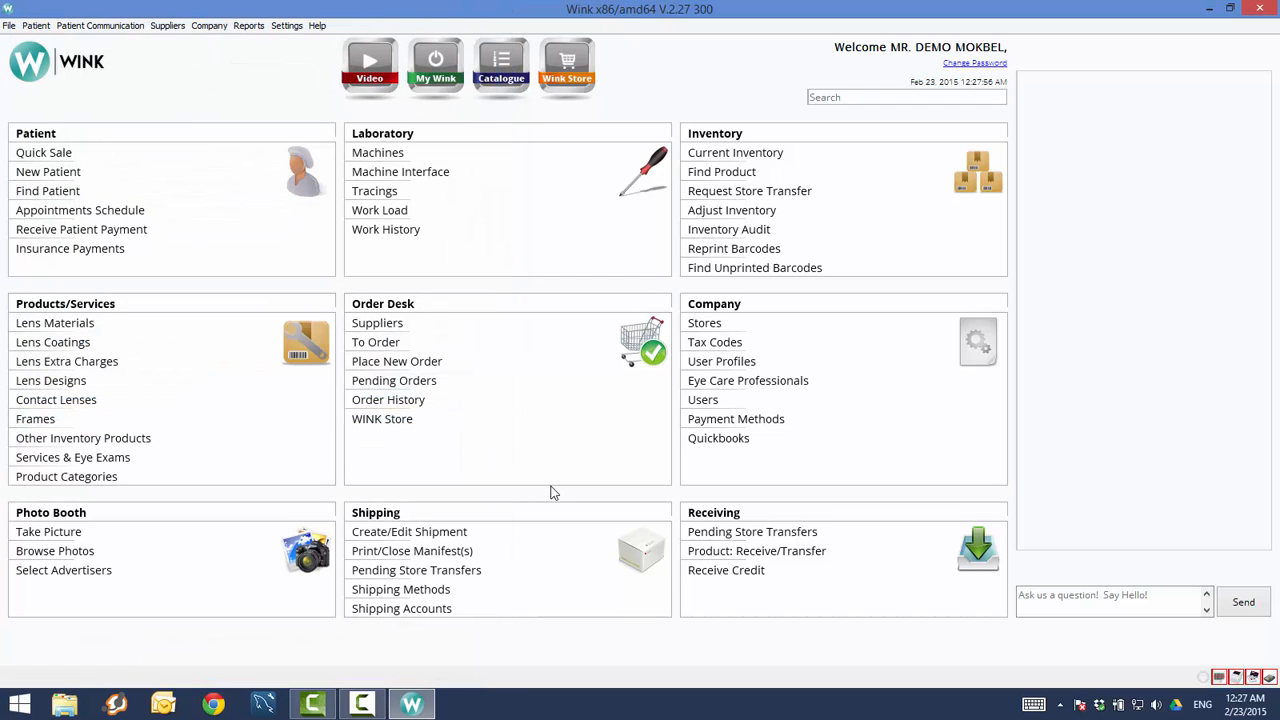
Step: Start a new supplier named A1 Frames and add an account number to it
left_click(386, 323)
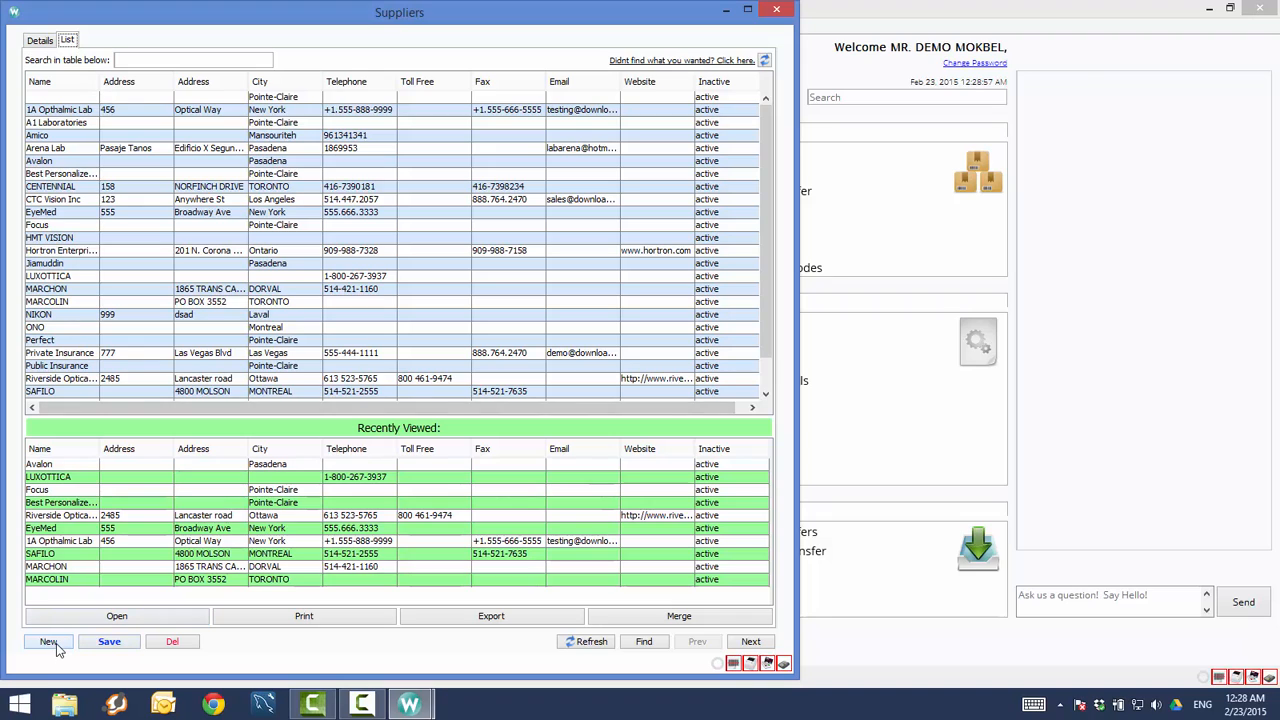
left_click(56, 646)
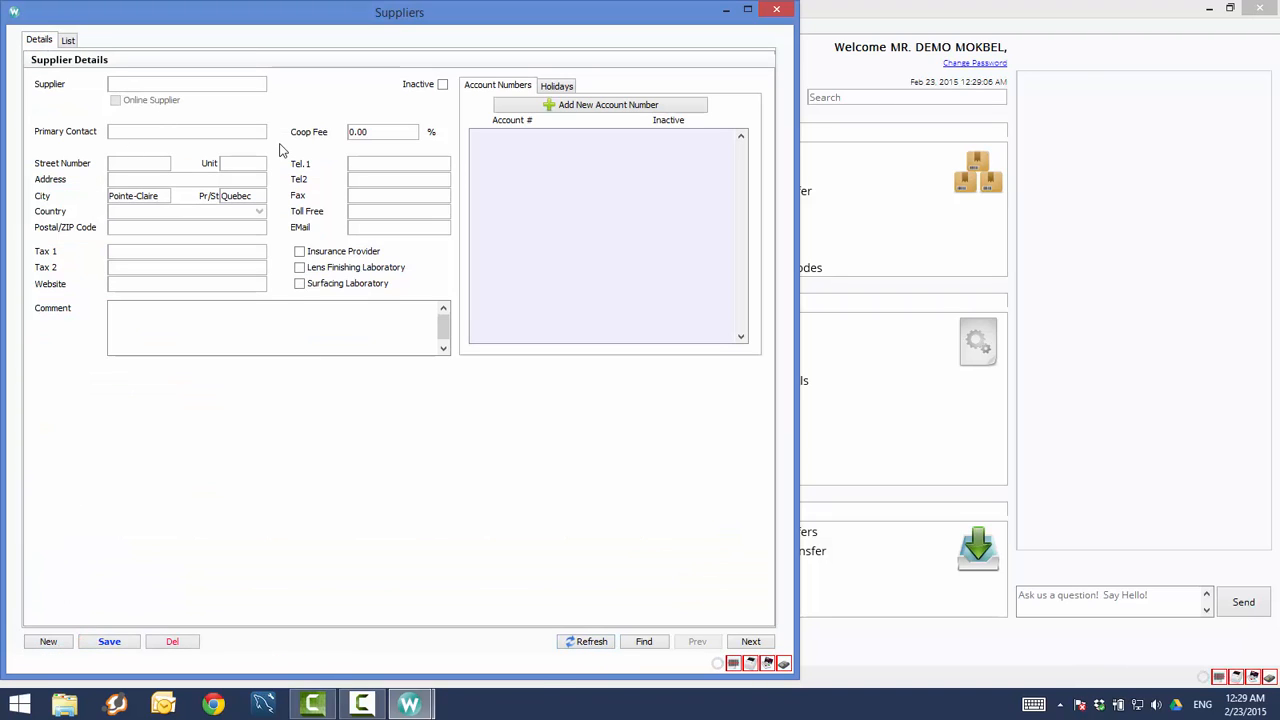
type("A1 Frames")
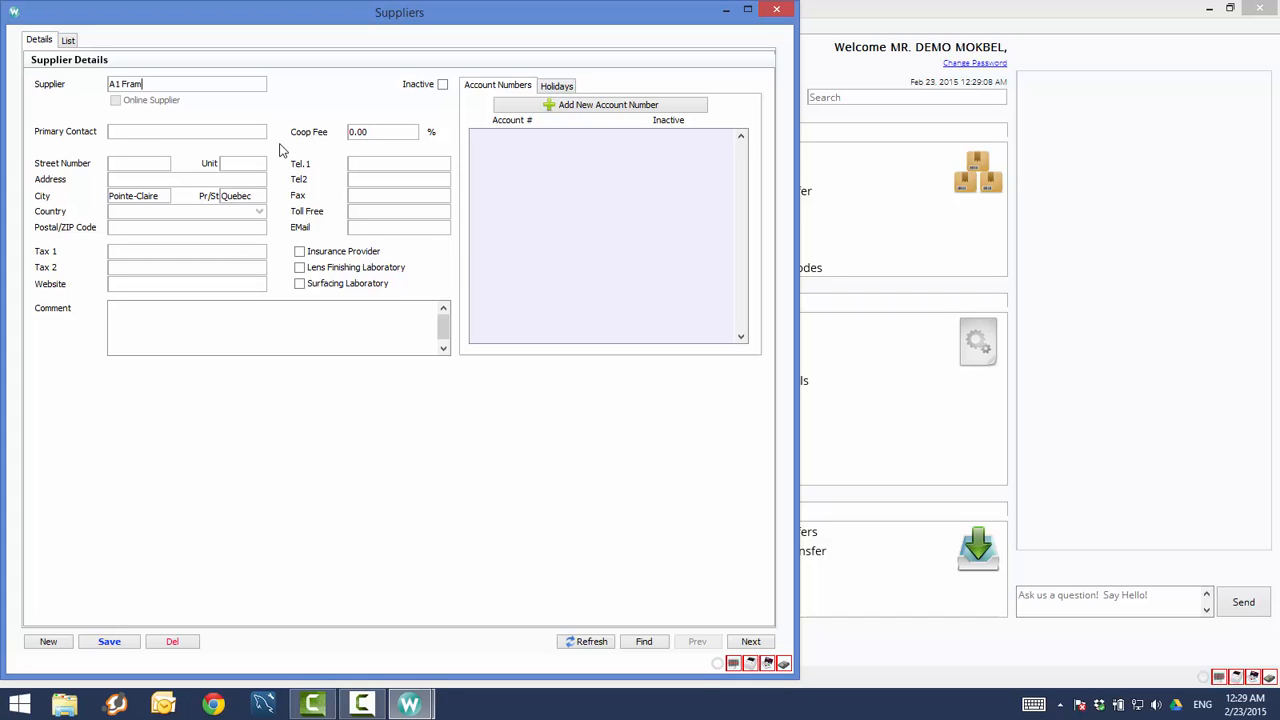
left_click(623, 105)
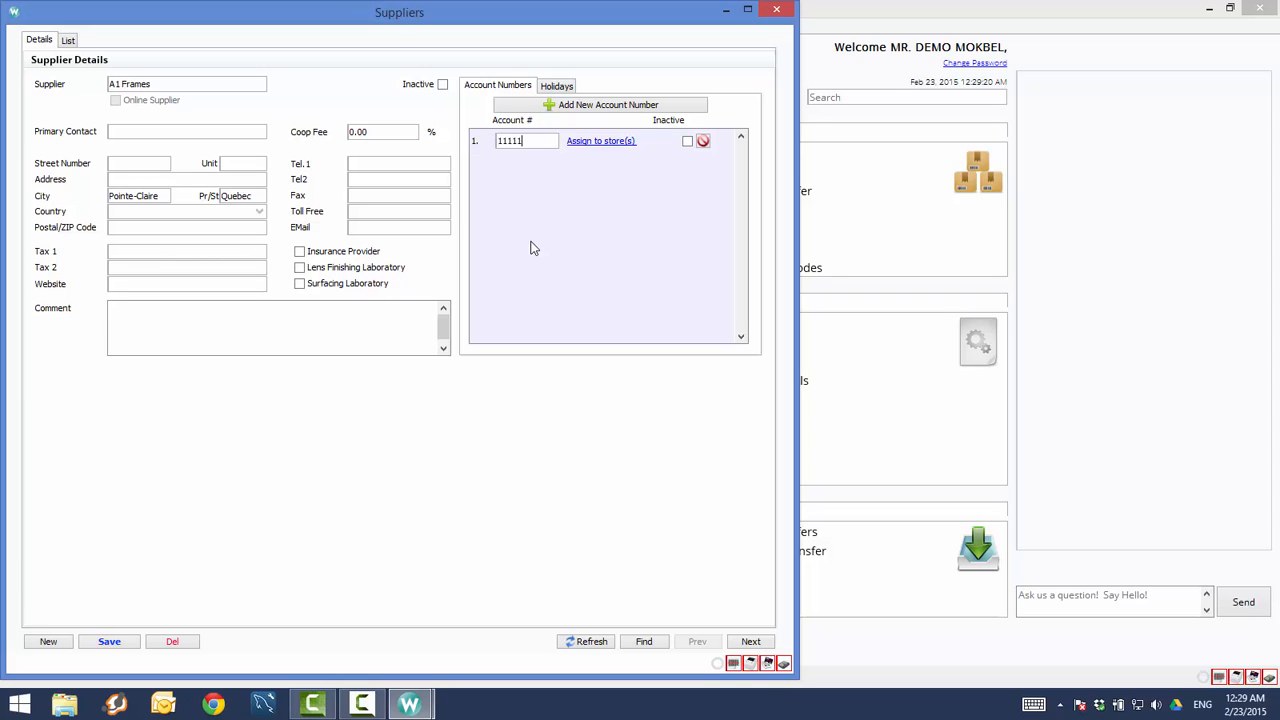
Step: Assign the supplier's account to DEMO STORE1 and save the supplier, discarding any further edits when closing the window
left_click(622, 143)
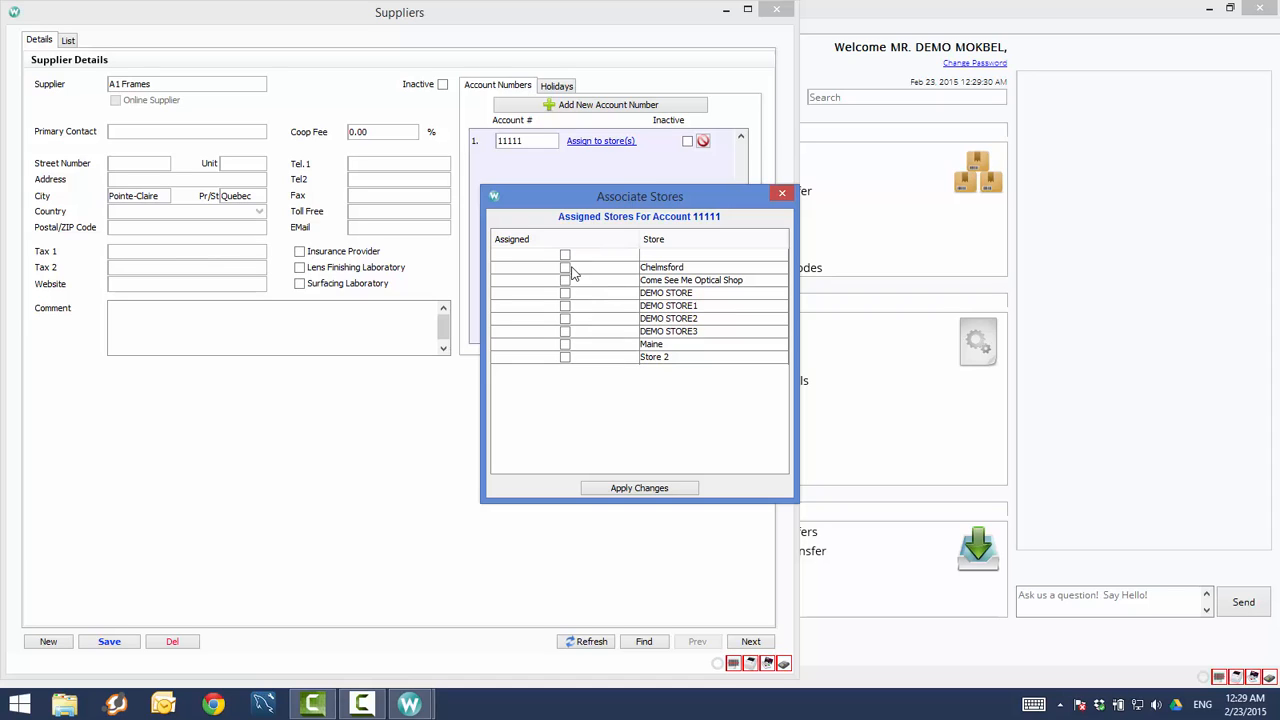
left_click(565, 306)
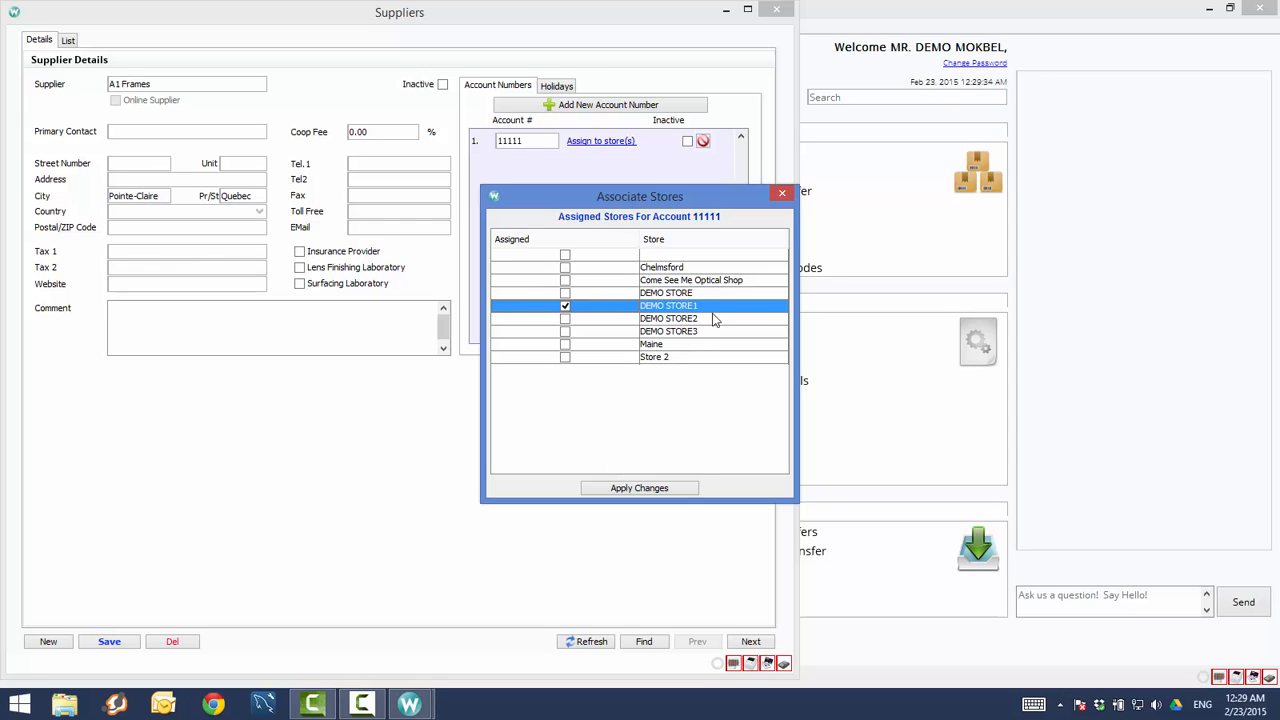
left_click(645, 490)
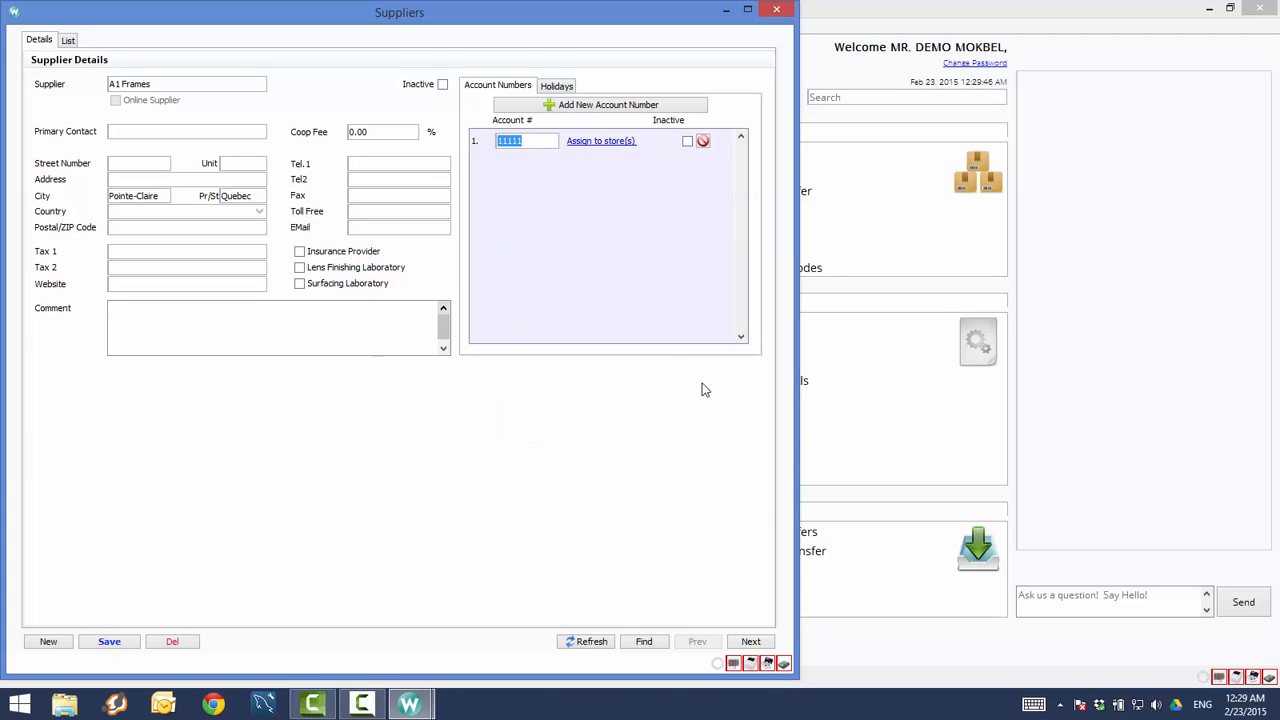
left_click(133, 641)
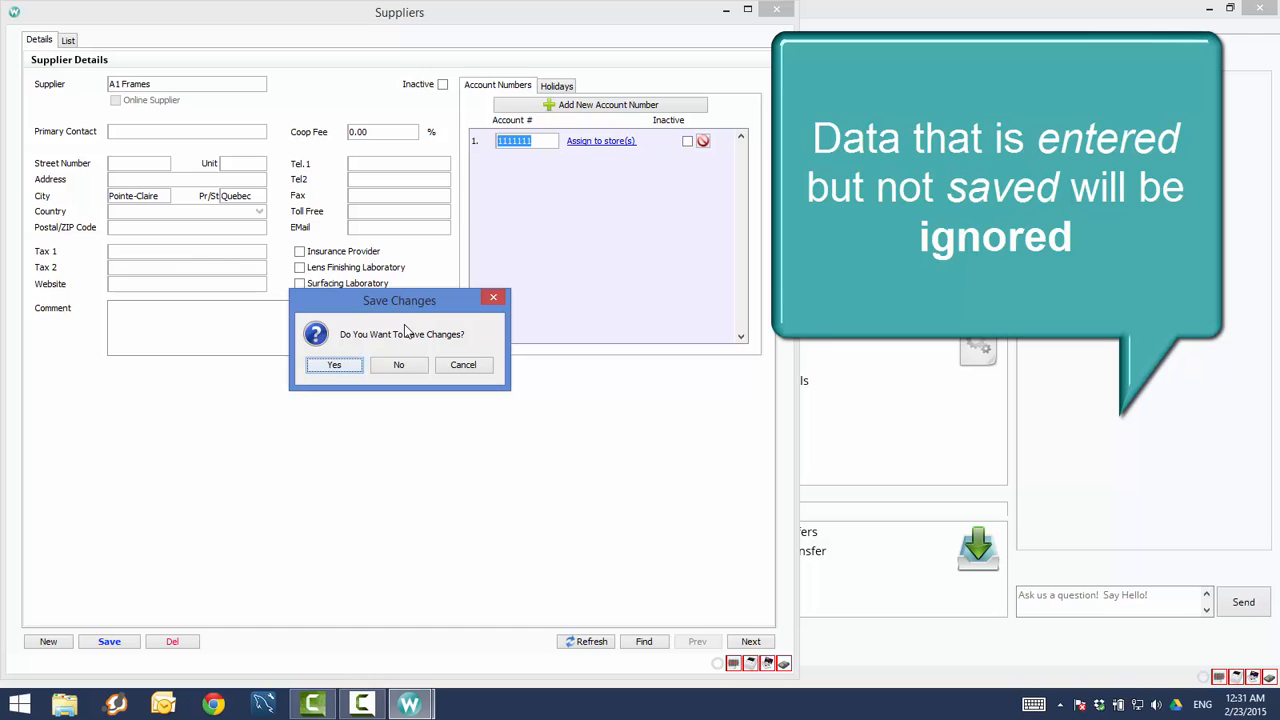
left_click(417, 370)
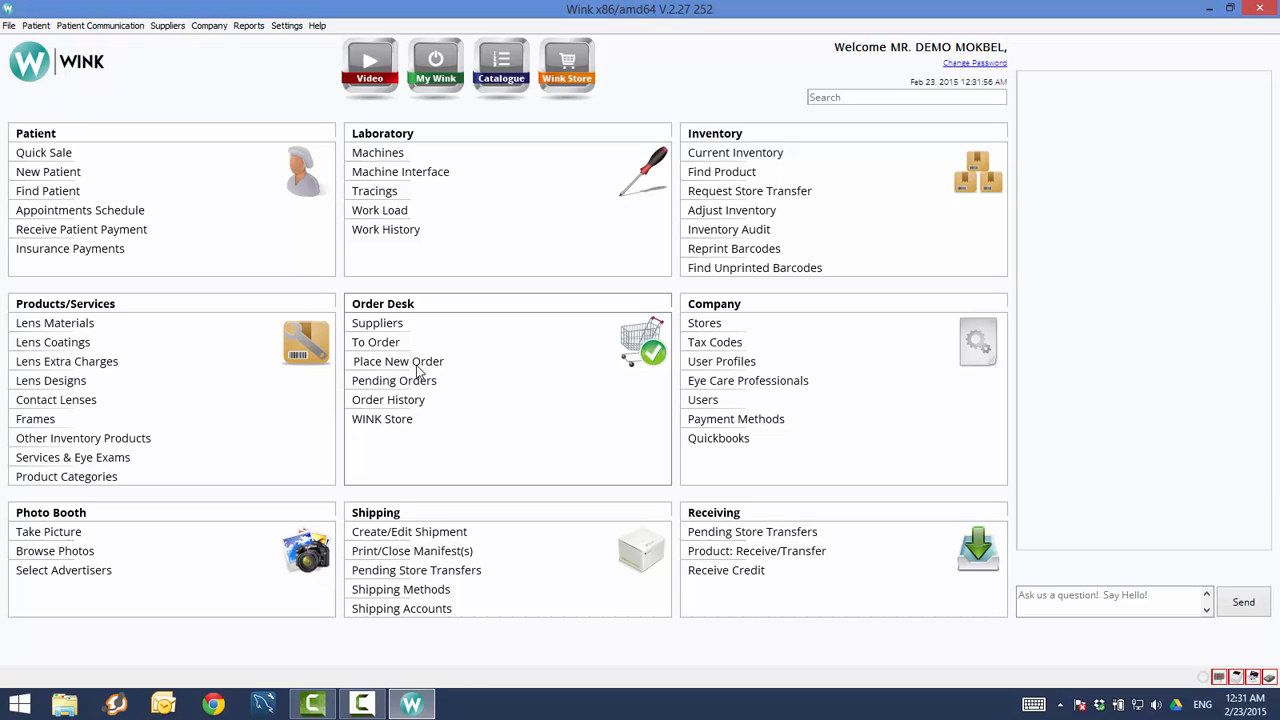
Step: Open a patient's file to view a new invoice's blank RX worksheet, and close the patient window
left_click(55, 194)
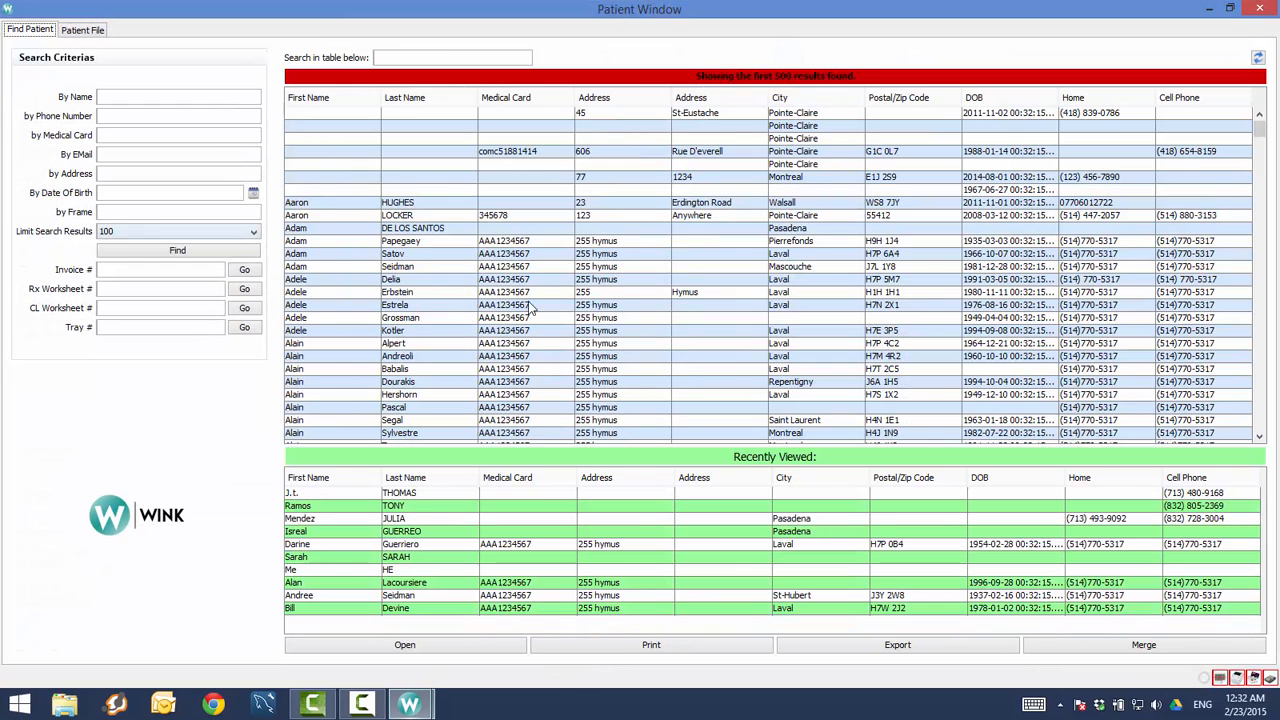
double_click(488, 358)
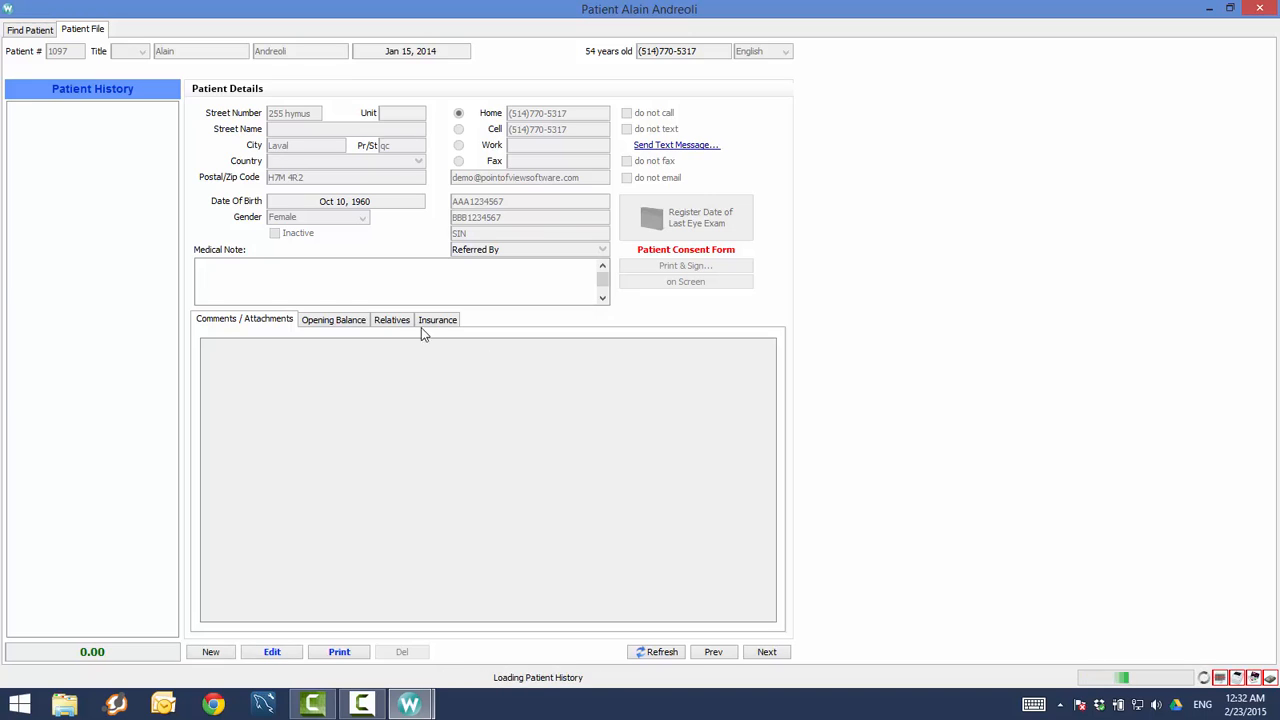
left_click(92, 316)
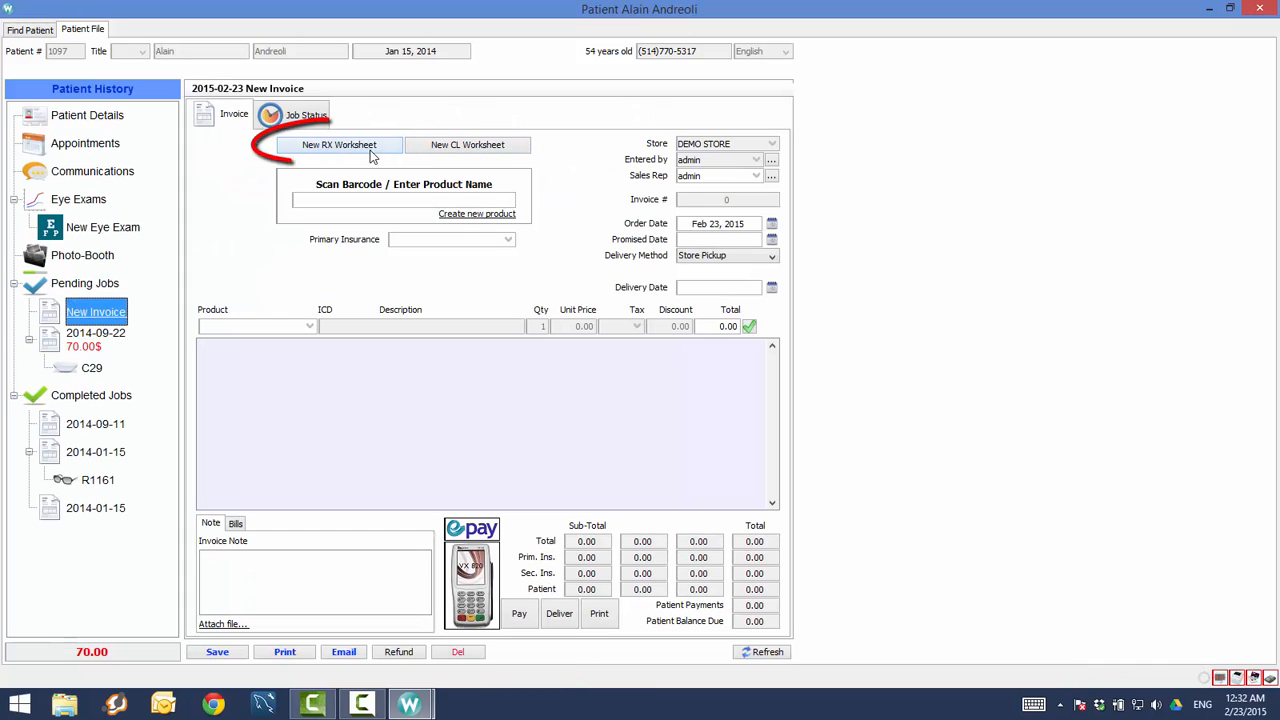
left_click(339, 145)
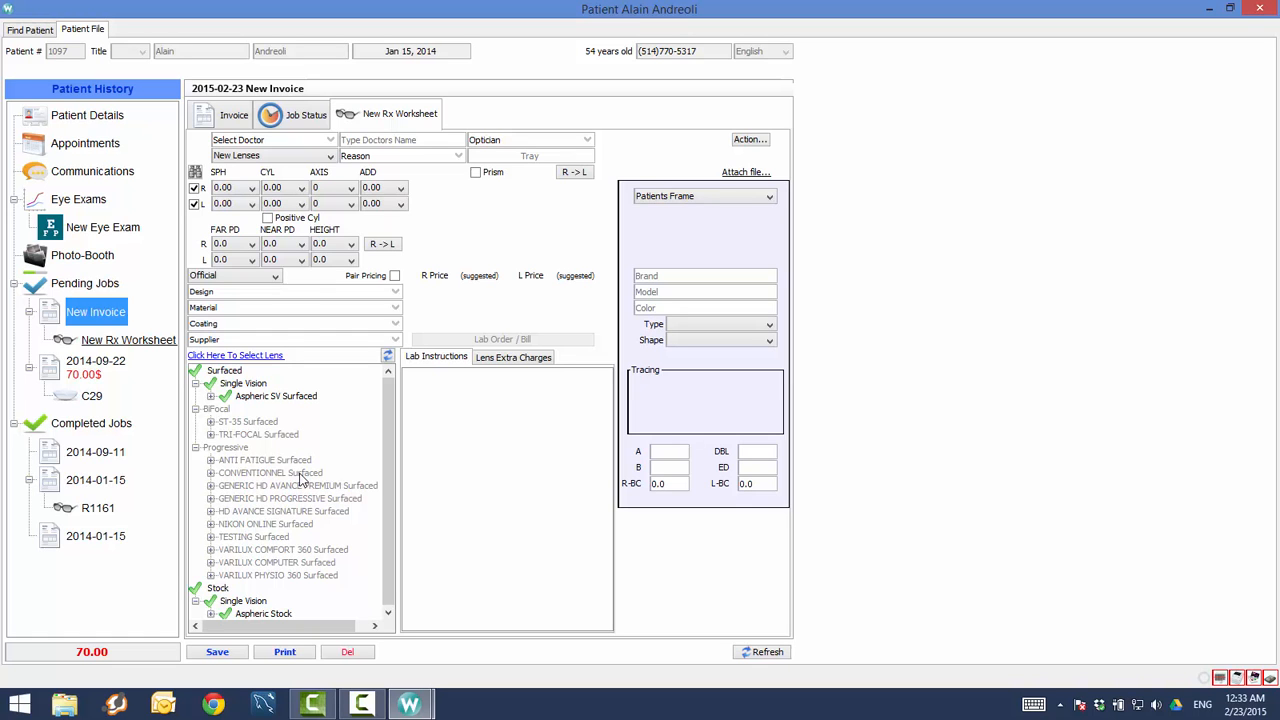
left_click(1261, 8)
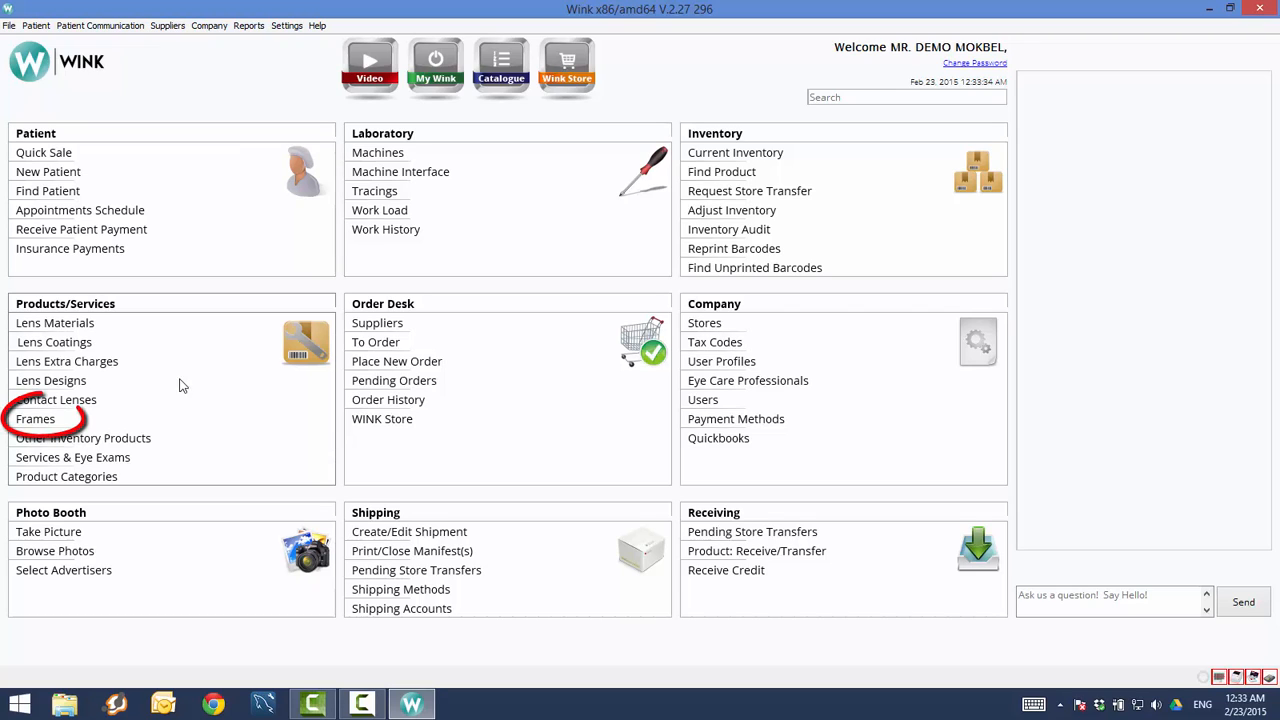
Step: Open the eyeglass frames list and search it for frames of the brand Gucci
left_click(37, 420)
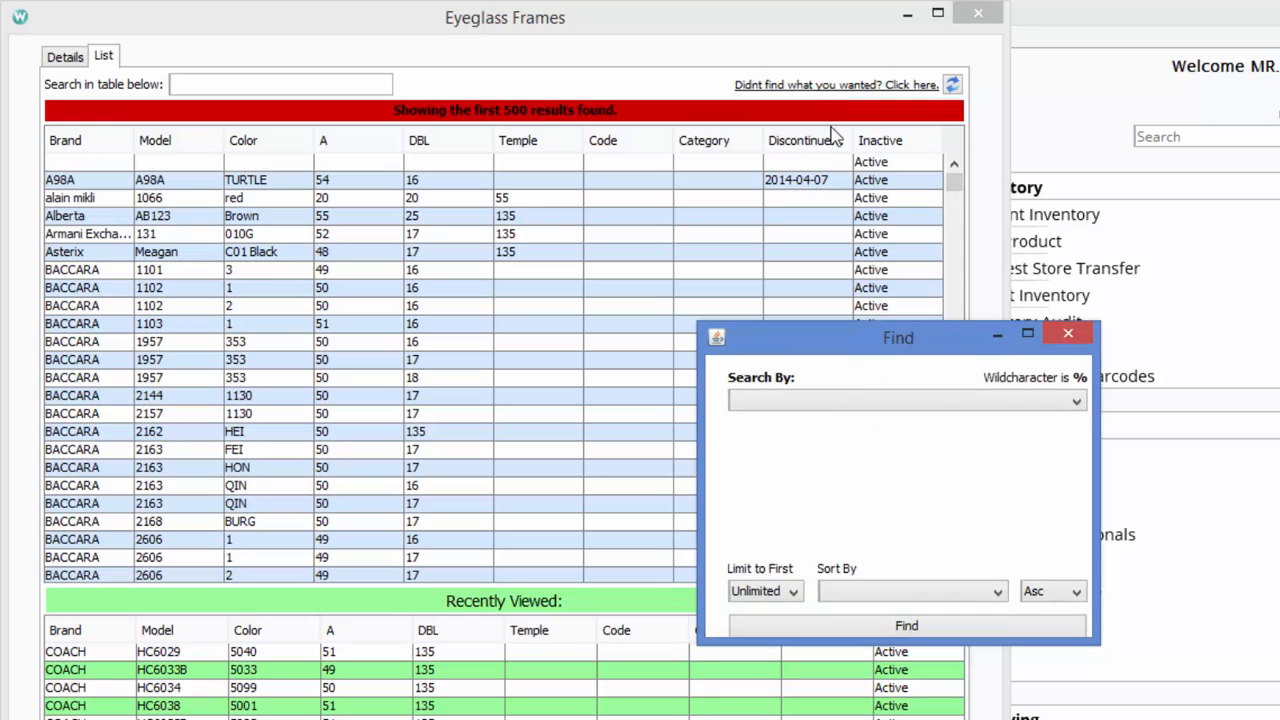
left_click(930, 405)
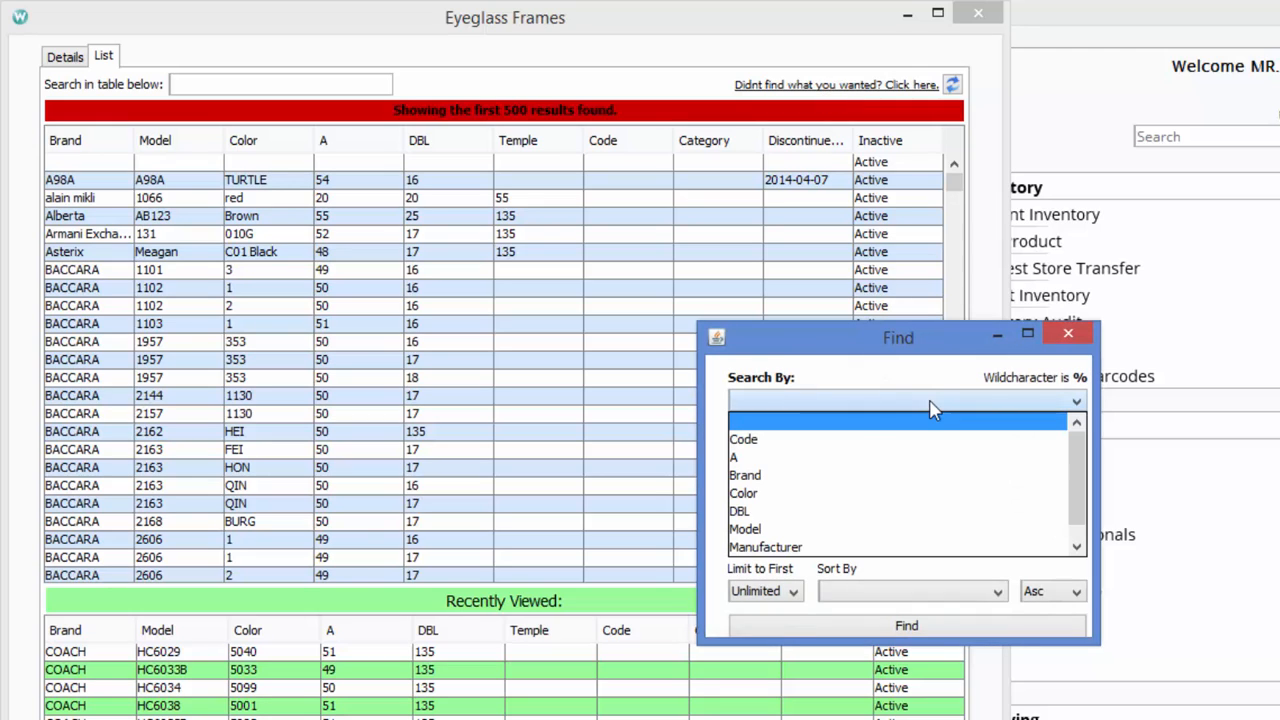
left_click(885, 476)
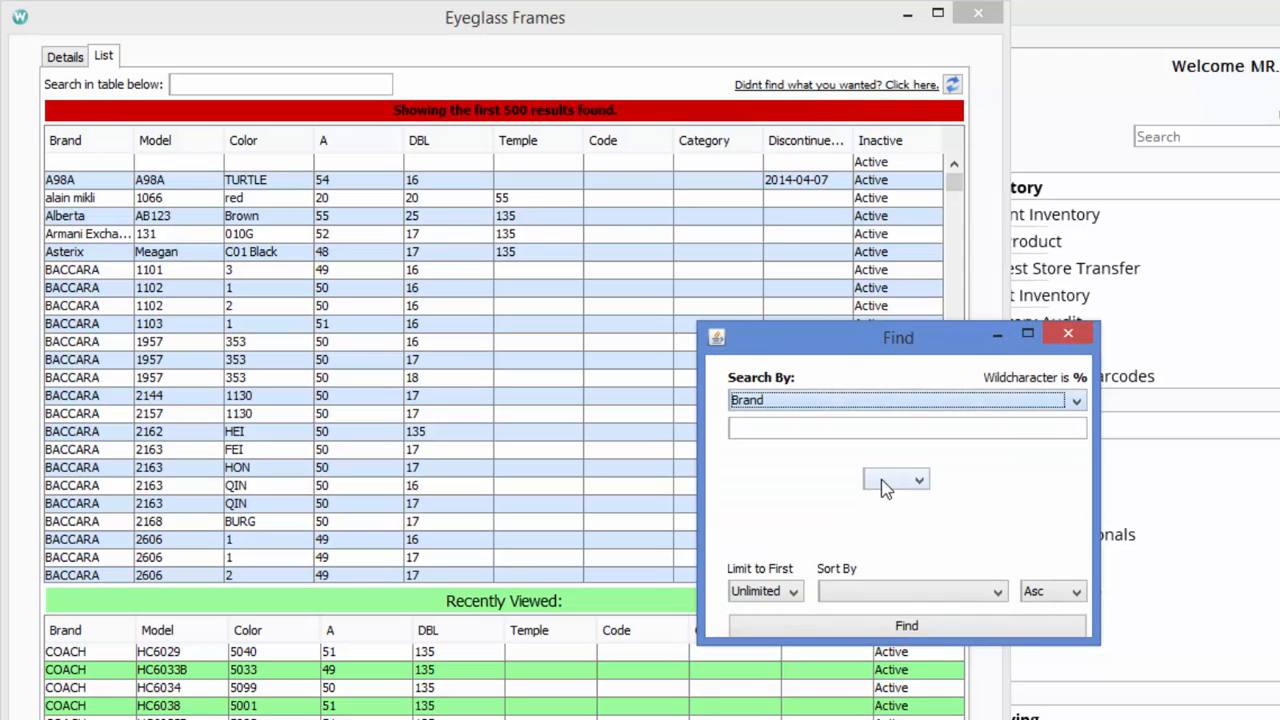
left_click(872, 430)
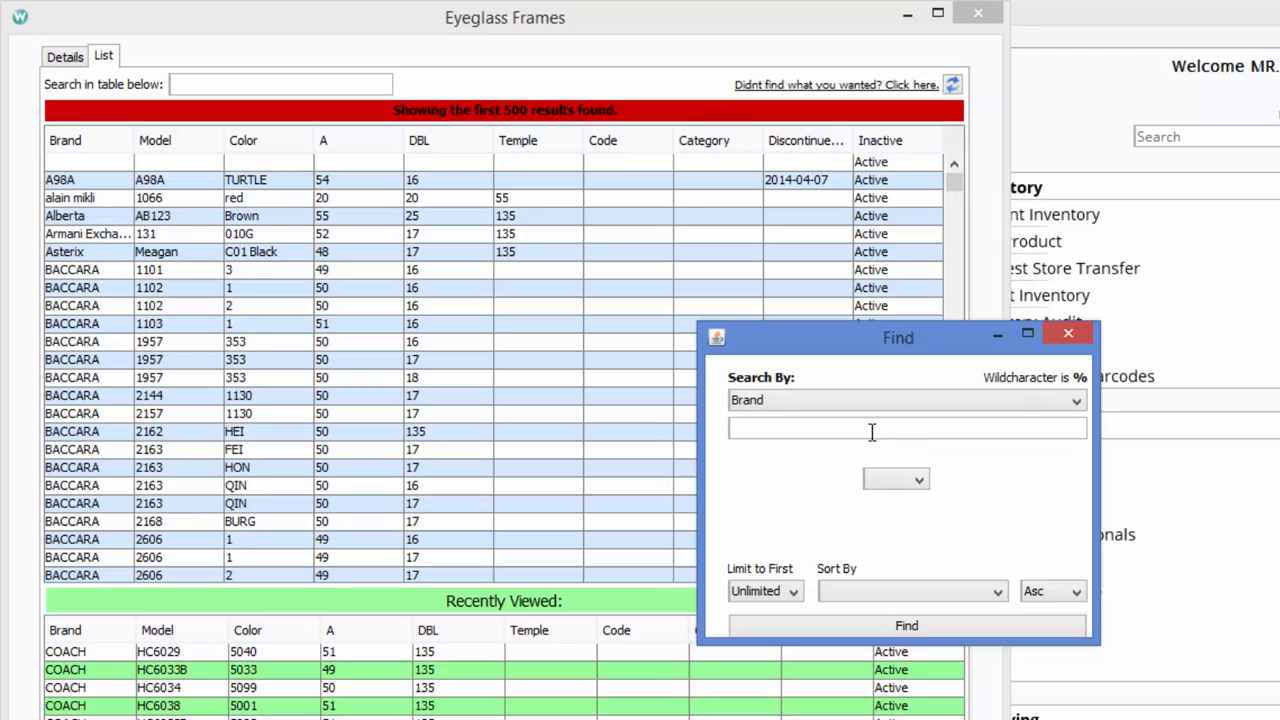
type("Gucci")
left_click(907, 626)
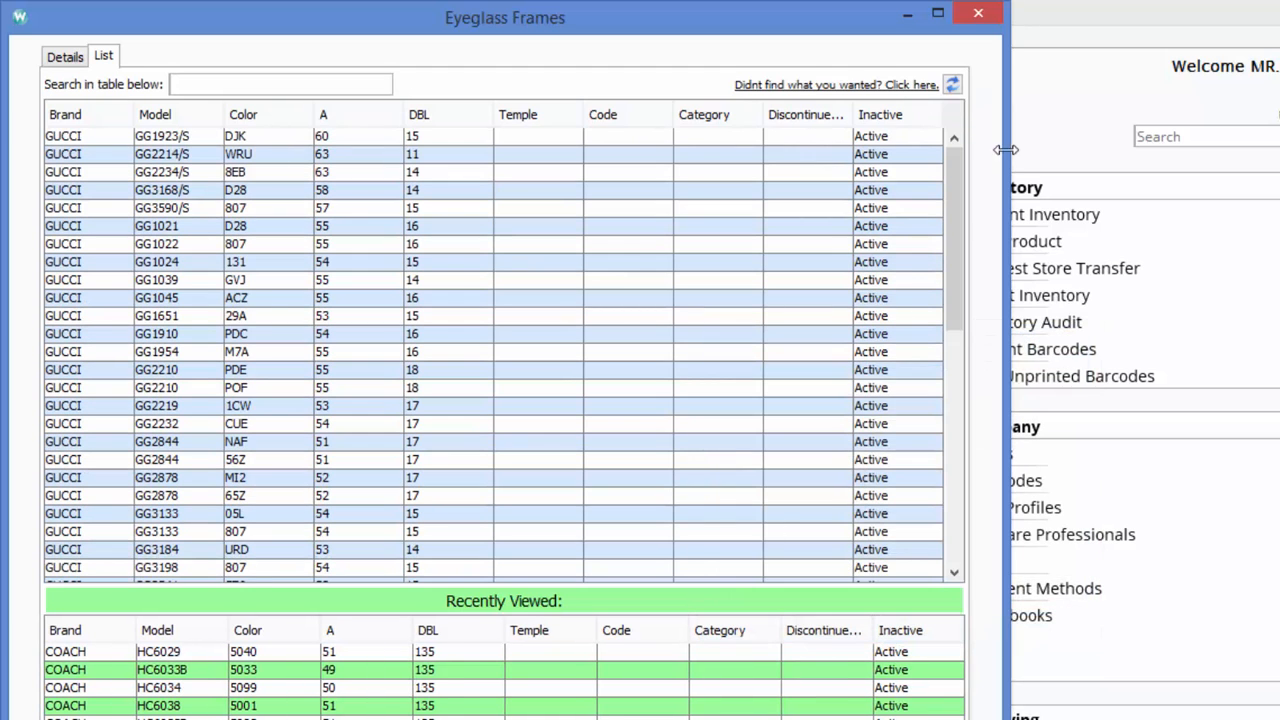
left_click_drag(958, 228, 988, 208)
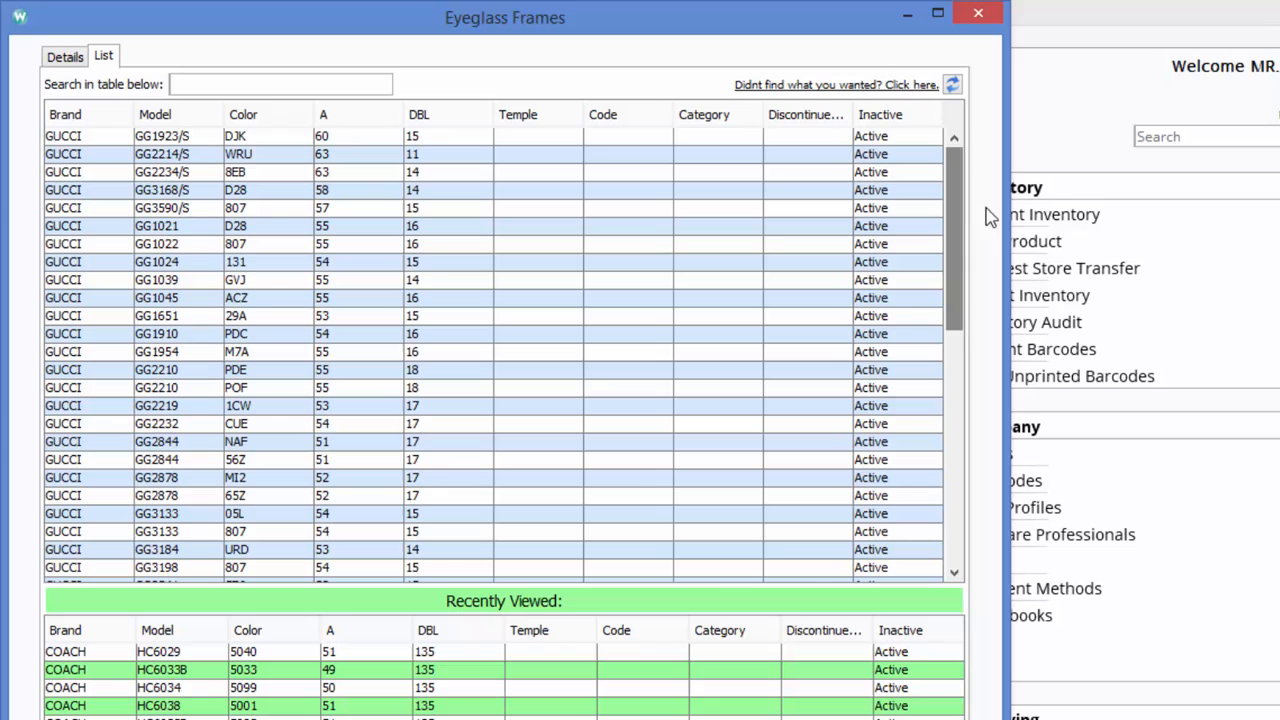
Step: Clear the brand criterion to load all frames in the list, and close the Eyeglass Frames window
left_click(807, 90)
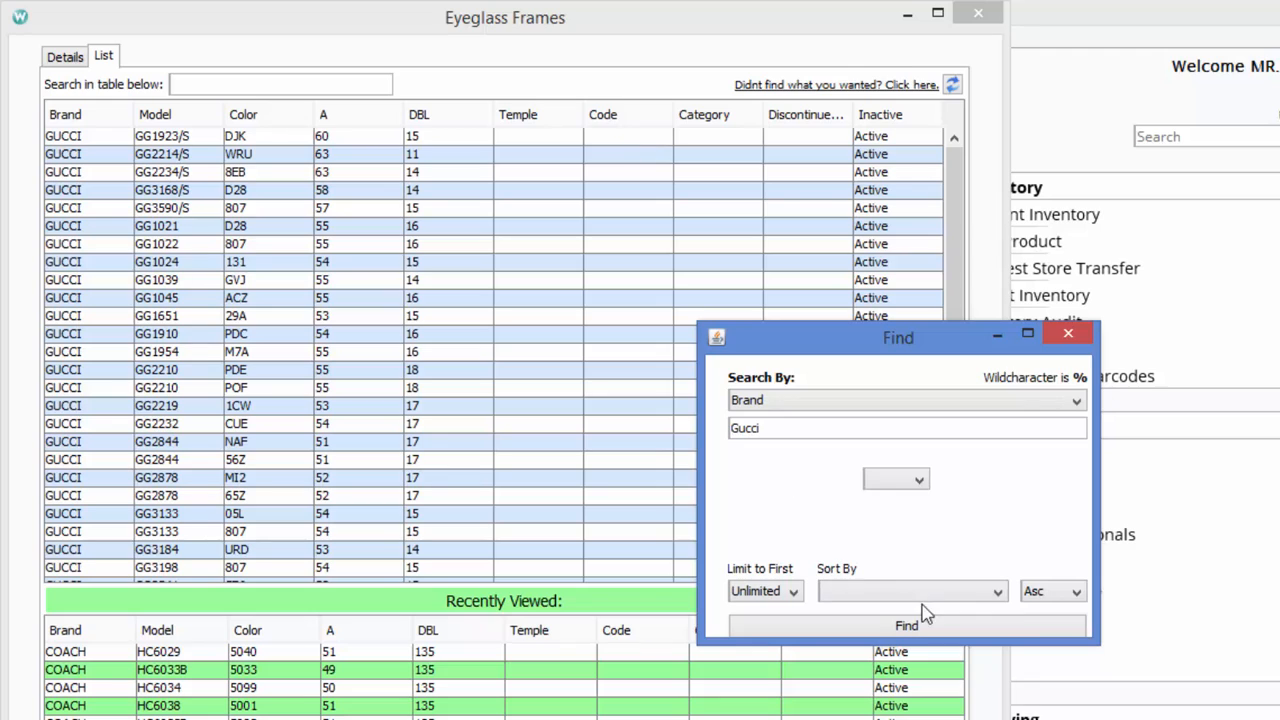
left_click(990, 401)
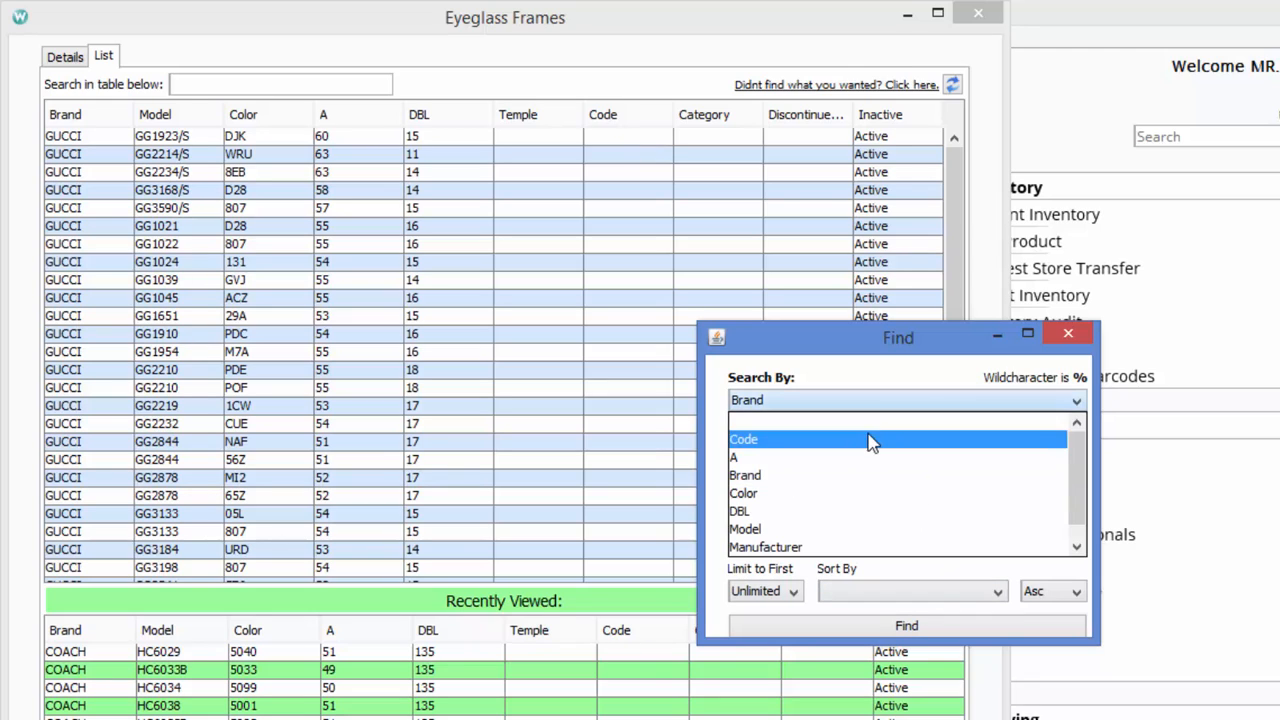
left_click(868, 416)
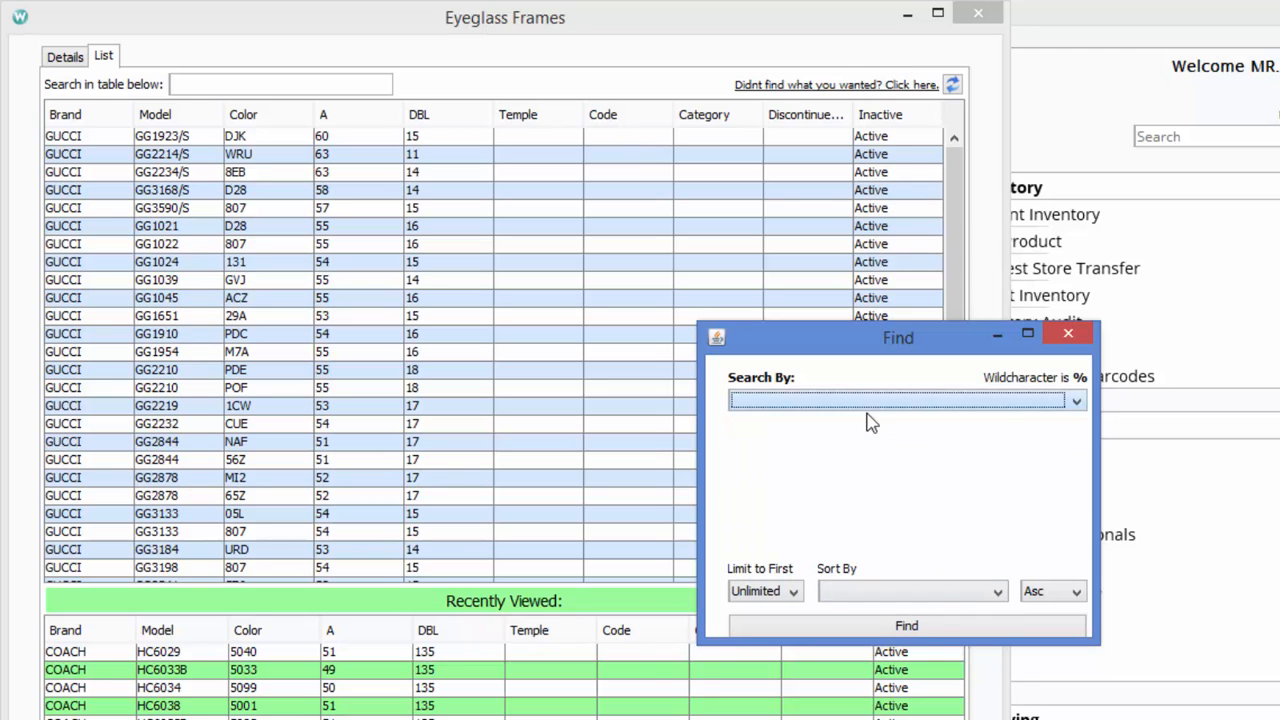
left_click(910, 628)
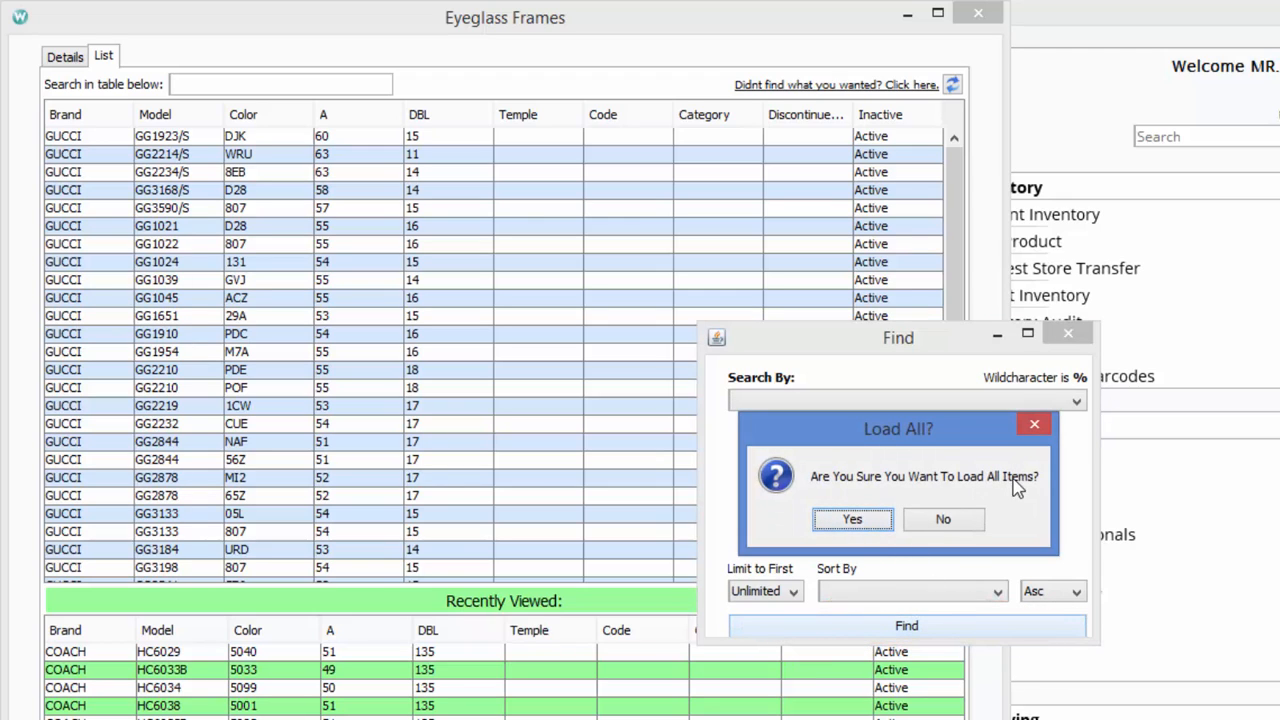
left_click(870, 533)
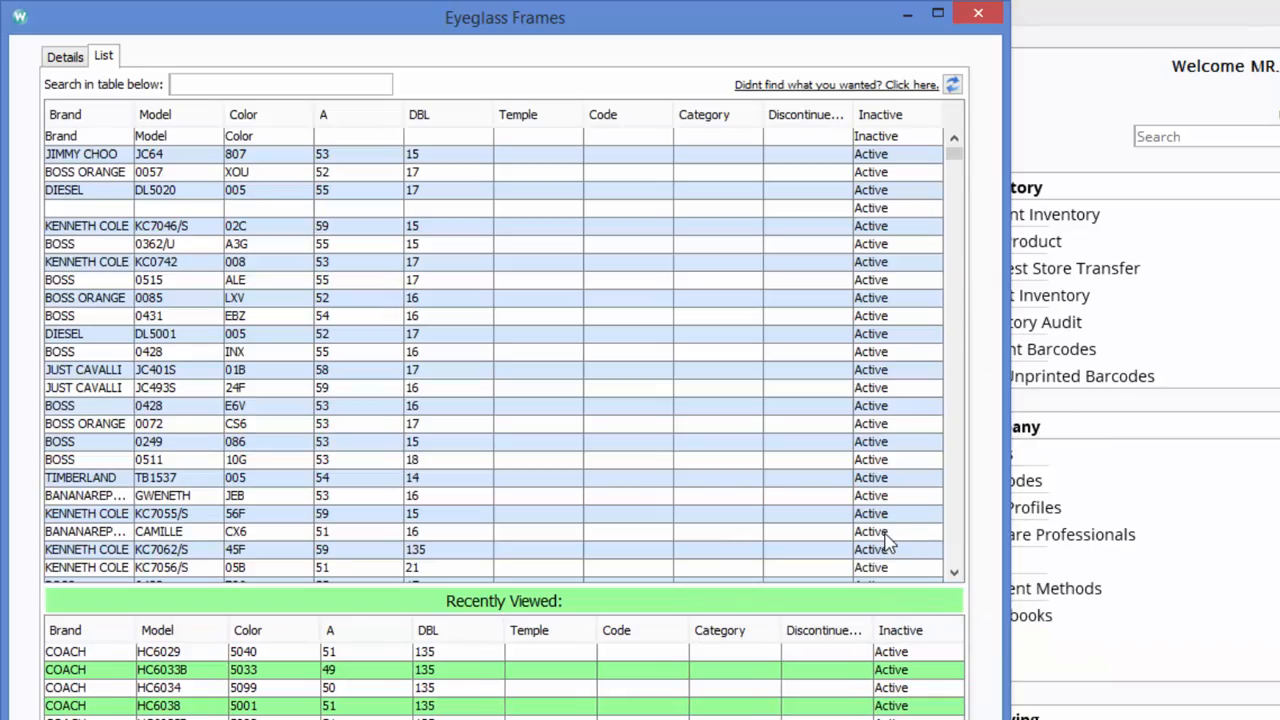
mouse_move(958, 160)
left_mouse_down()
mouse_move(966, 586)
mouse_move(952, 136)
left_mouse_up()
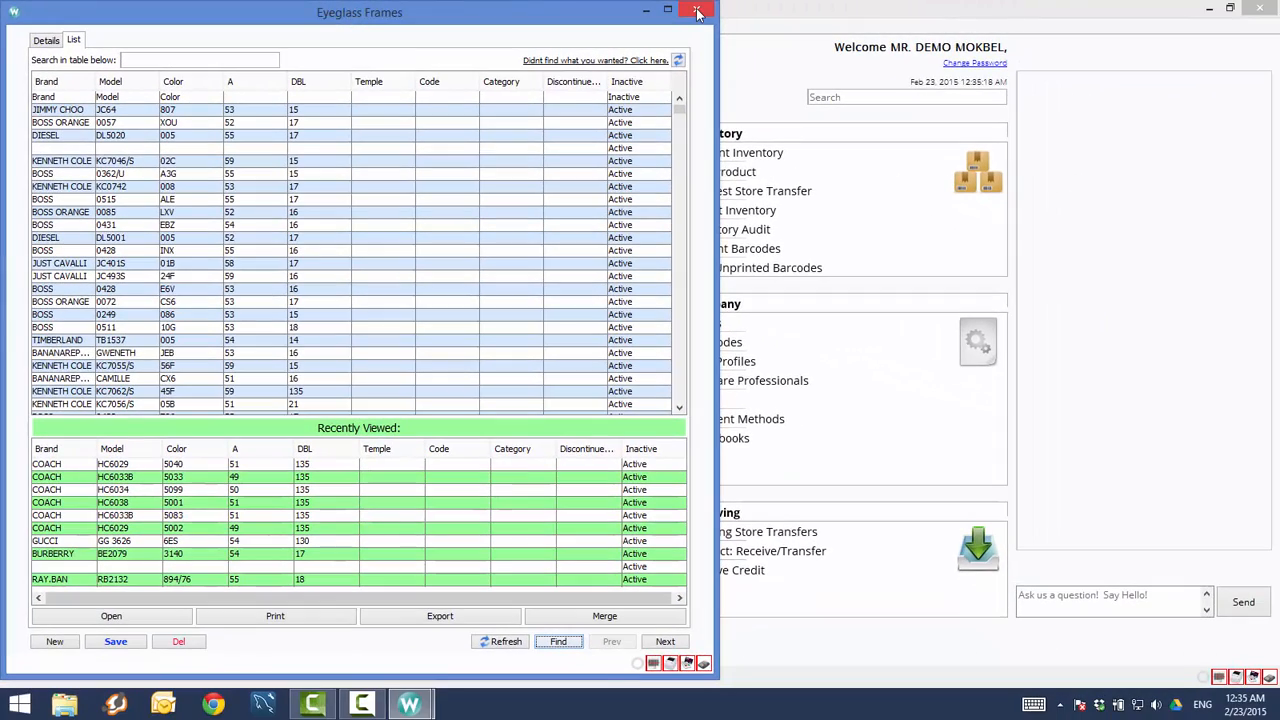
left_click(697, 12)
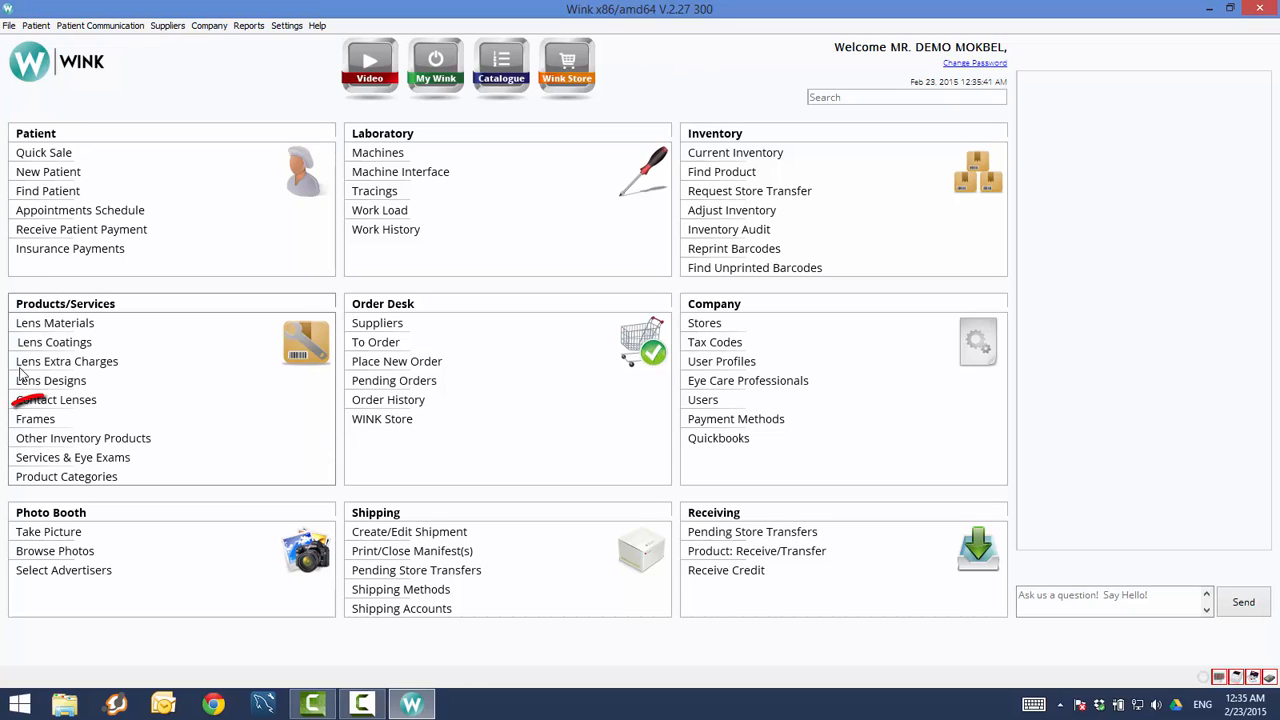
Step: Start a new eyeglass frame record with the brand WINK and the model WK
left_click(37, 421)
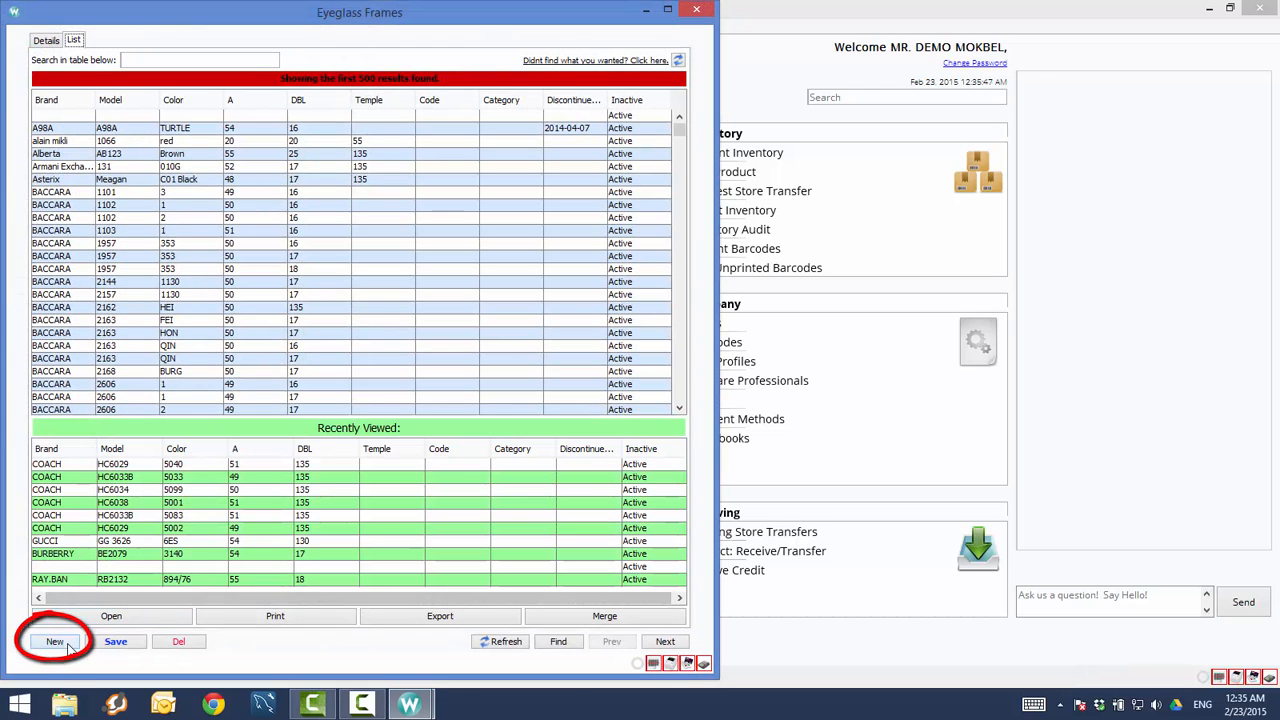
left_click(55, 642)
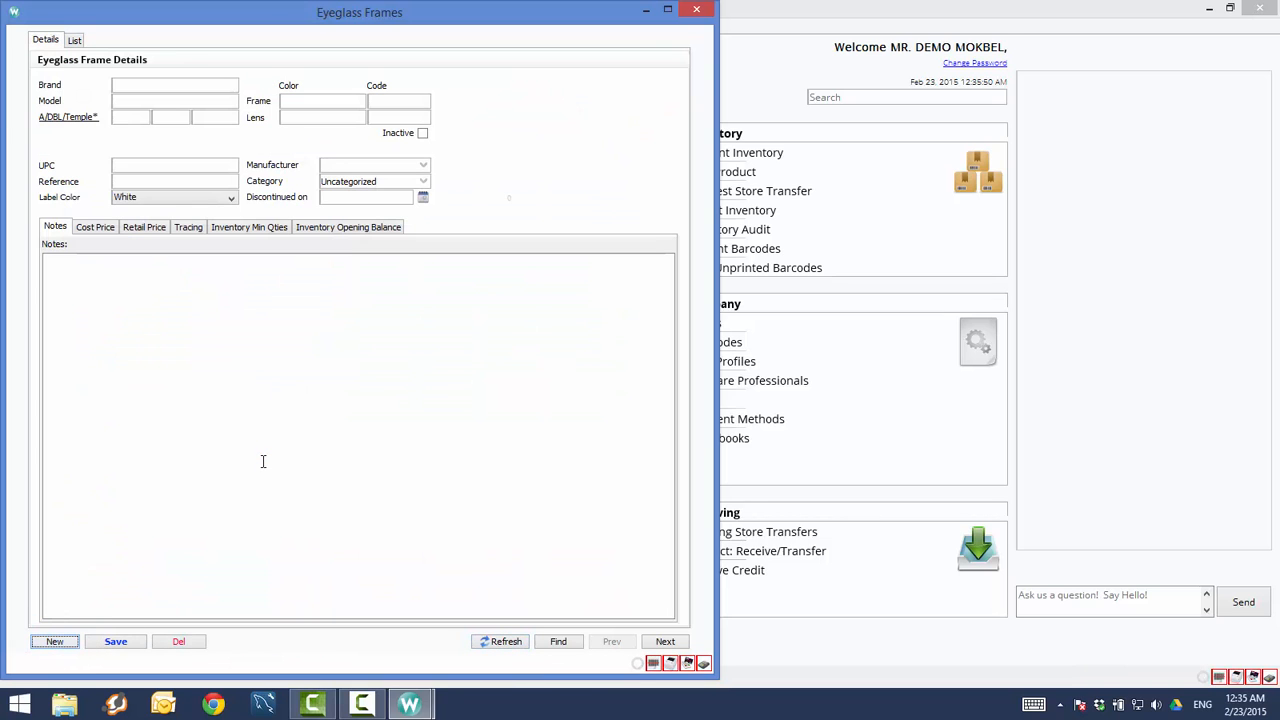
left_click(149, 89)
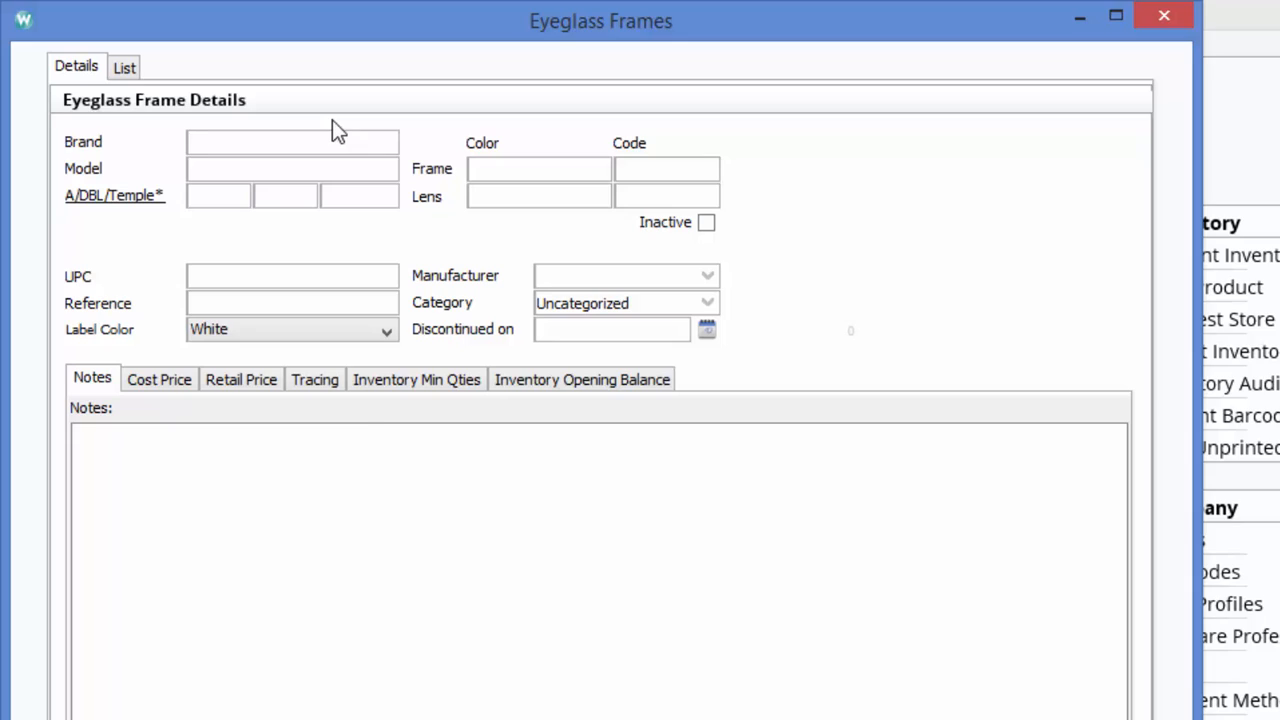
type("WINK")
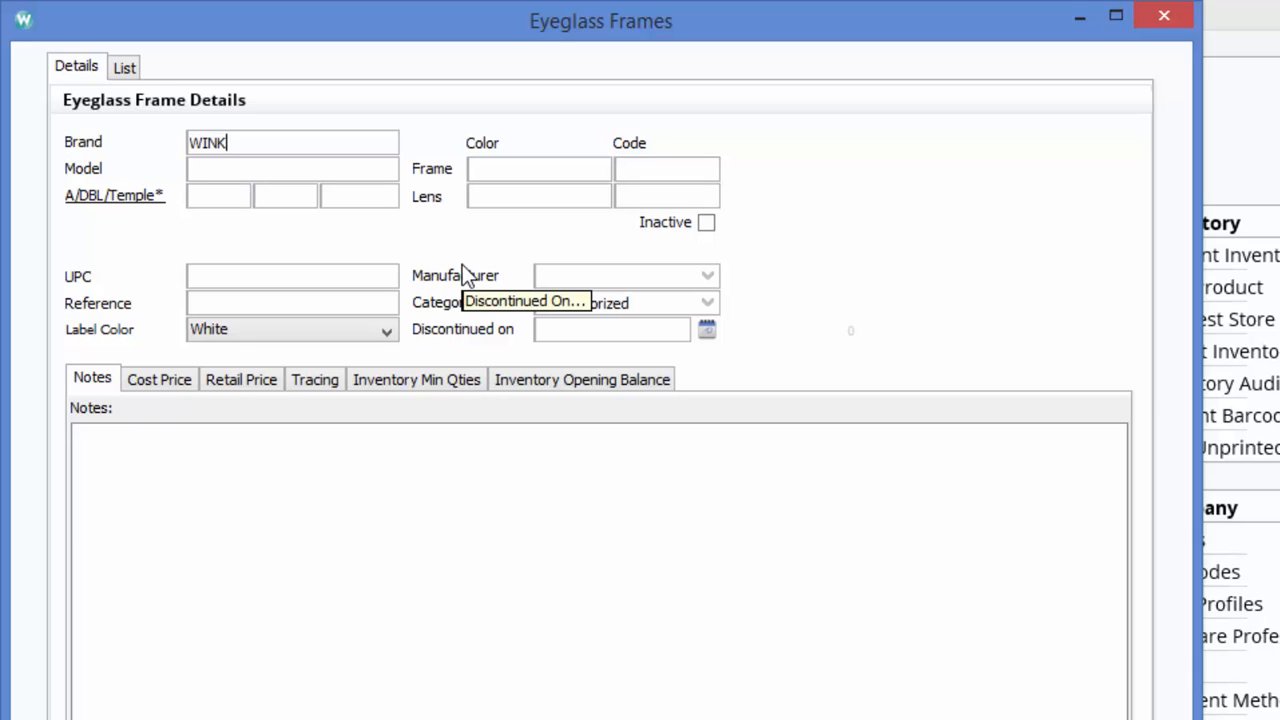
key("Tab")
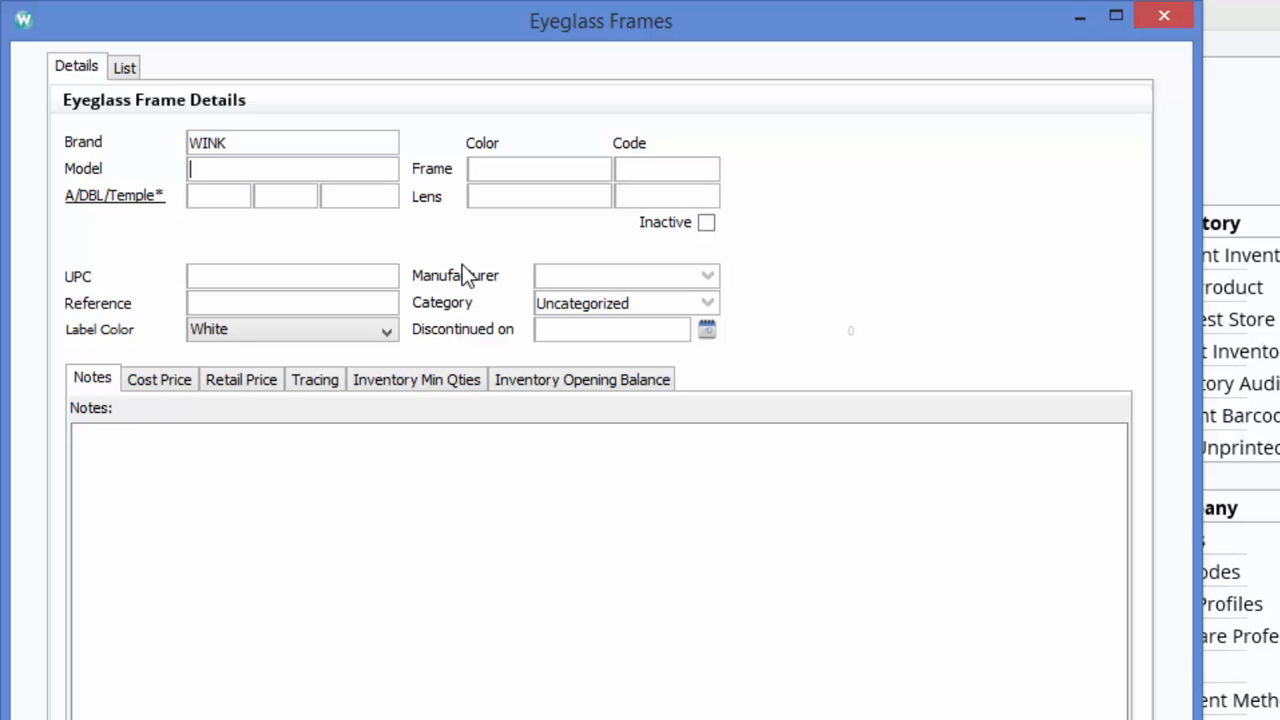
type("x")
key("BackSpace")
type("WK")
Step: Set the new frame's A, DBL and temple sizes to 48, 17 and 140, and its frame color to Brown with code 02
type("48")
key("Tab")
type("17")
key("Tab")
type("140")
key("Tab")
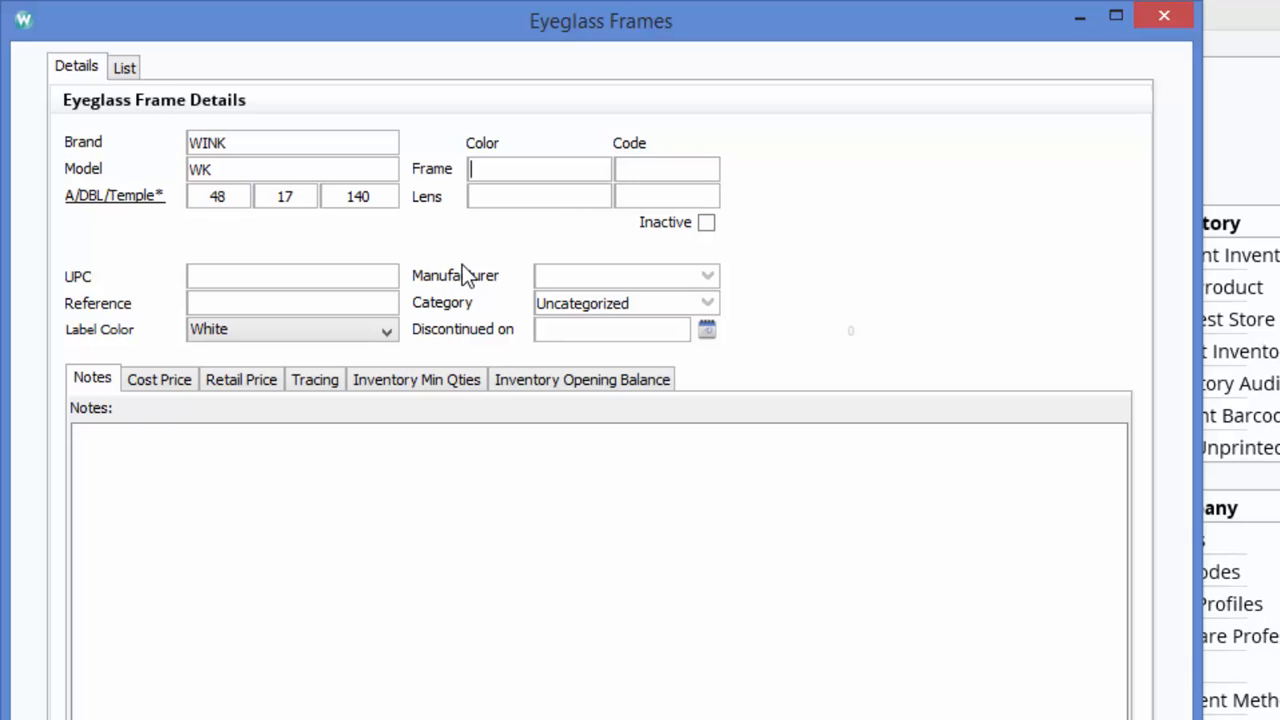
type("Brown")
key("Tab")
type("02")
key("Tab")
Step: Add a cost price line for the supplier 1A Opthalmic Lab with its account number and a negotiated cost of 35
left_click(178, 383)
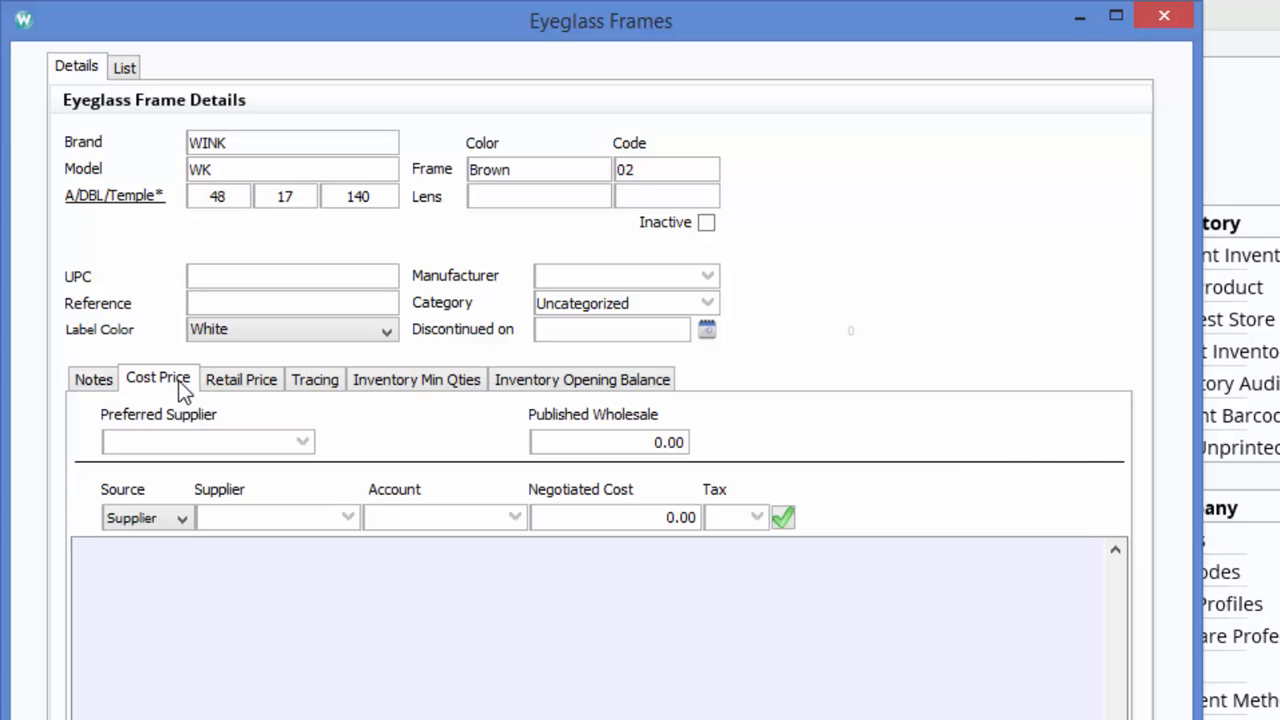
left_click(347, 519)
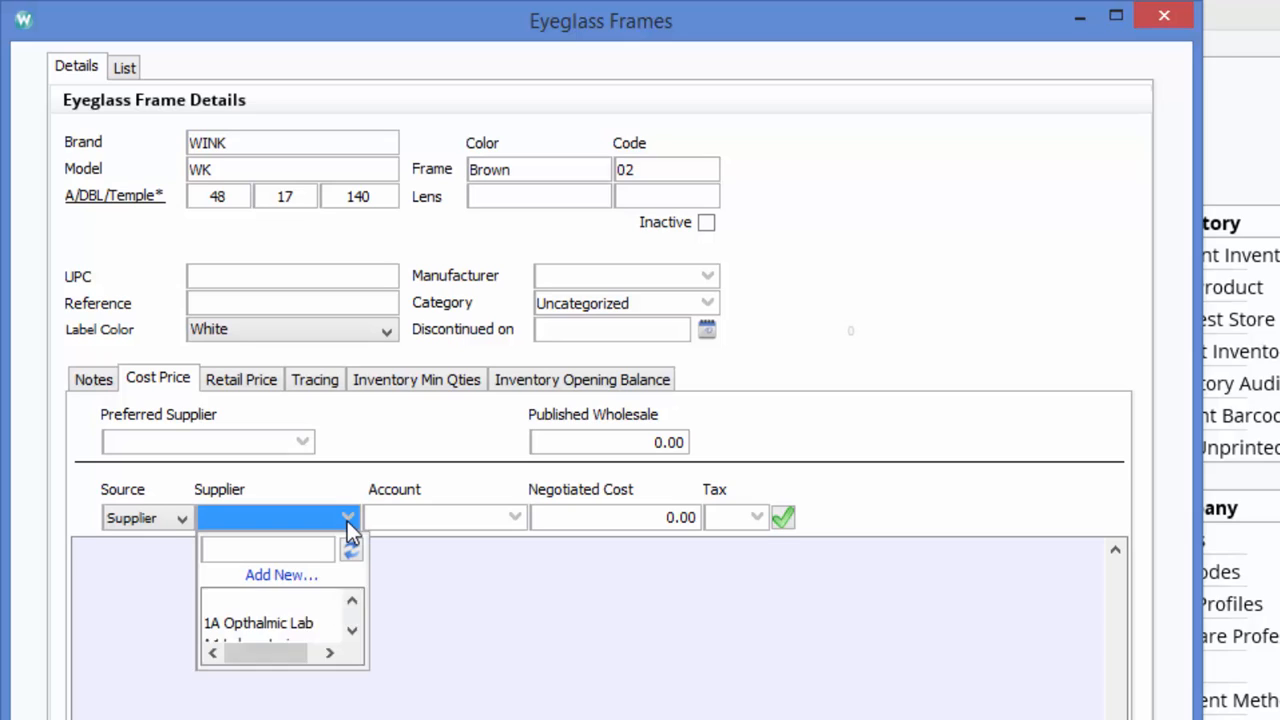
left_click(285, 623)
left_click(506, 521)
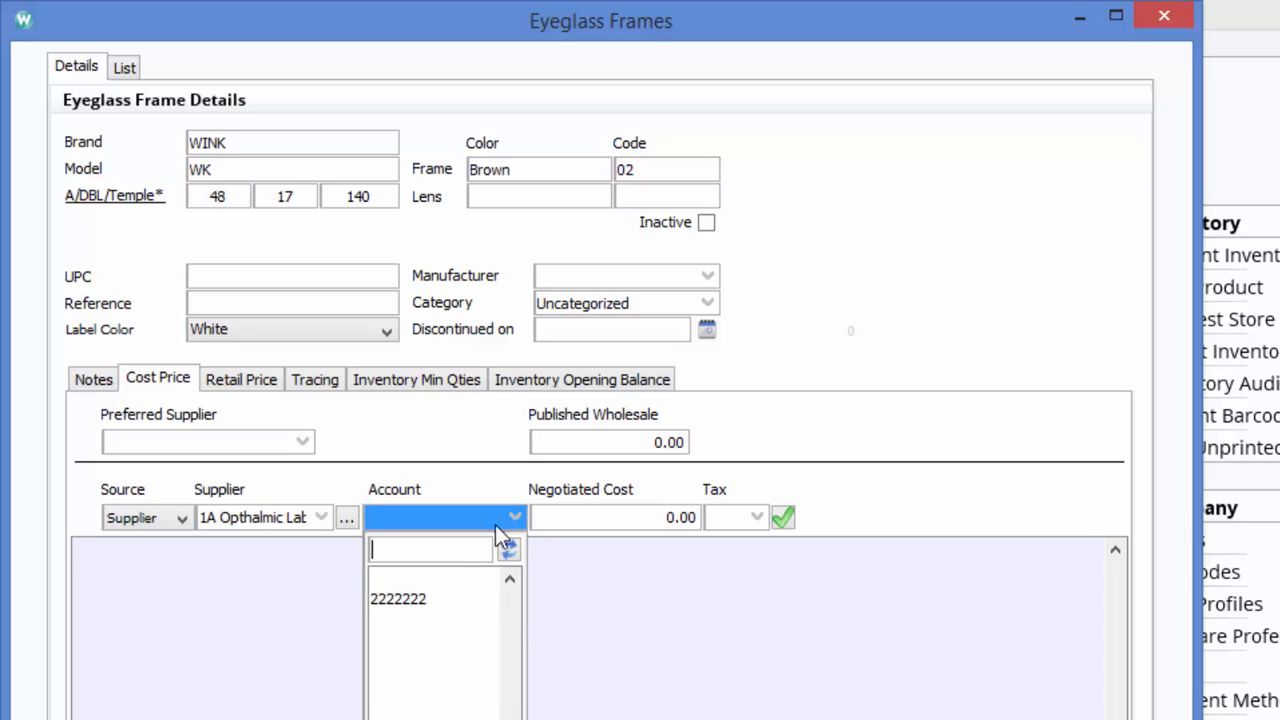
left_click(420, 603)
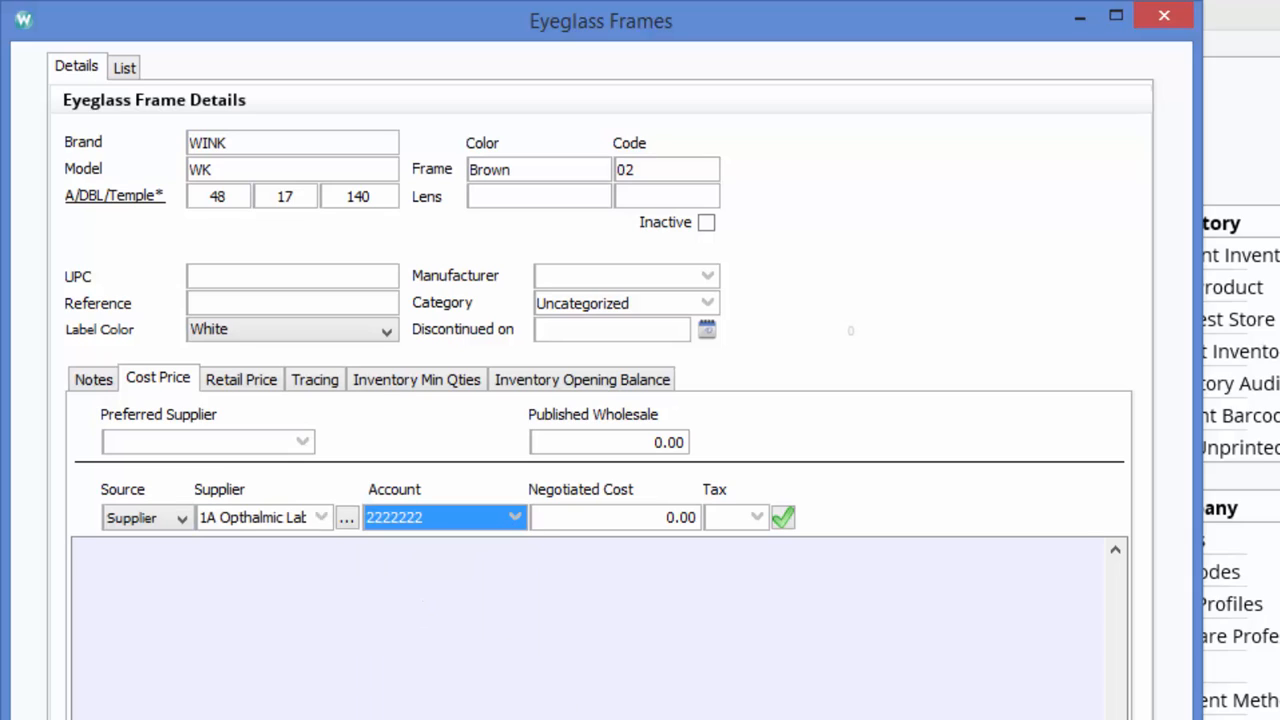
left_click(646, 528)
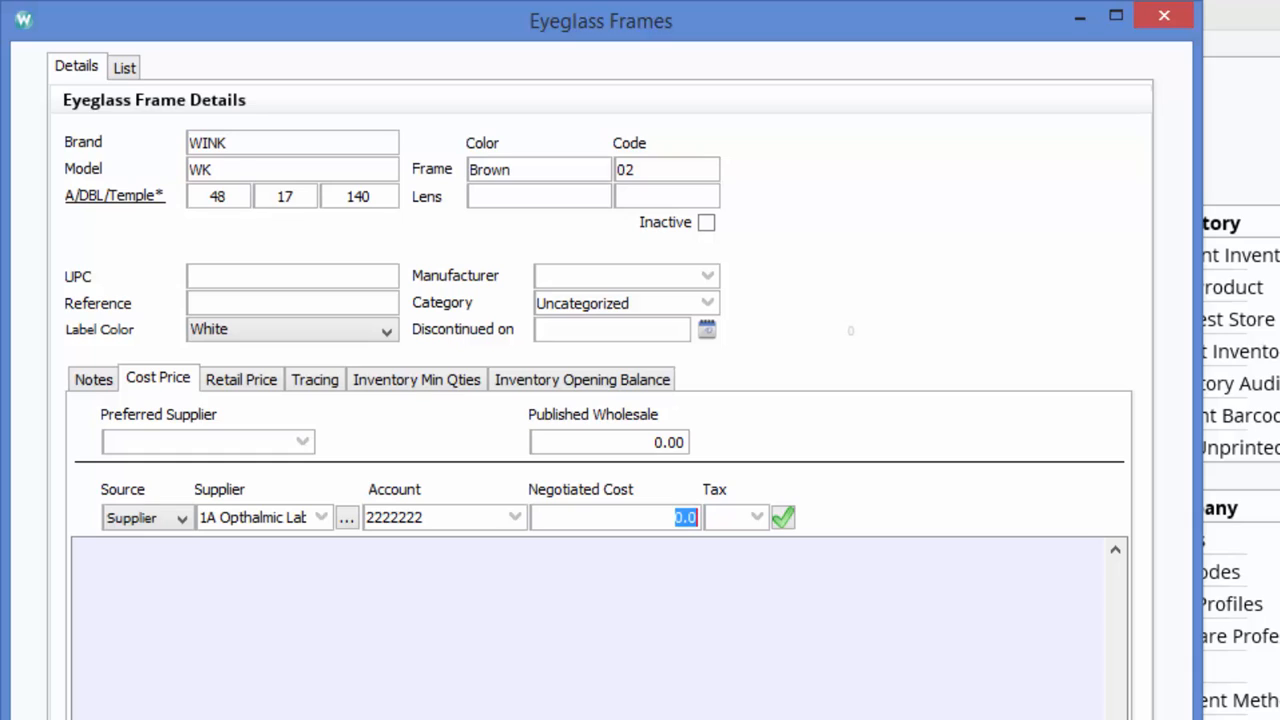
type("35")
left_click(783, 517)
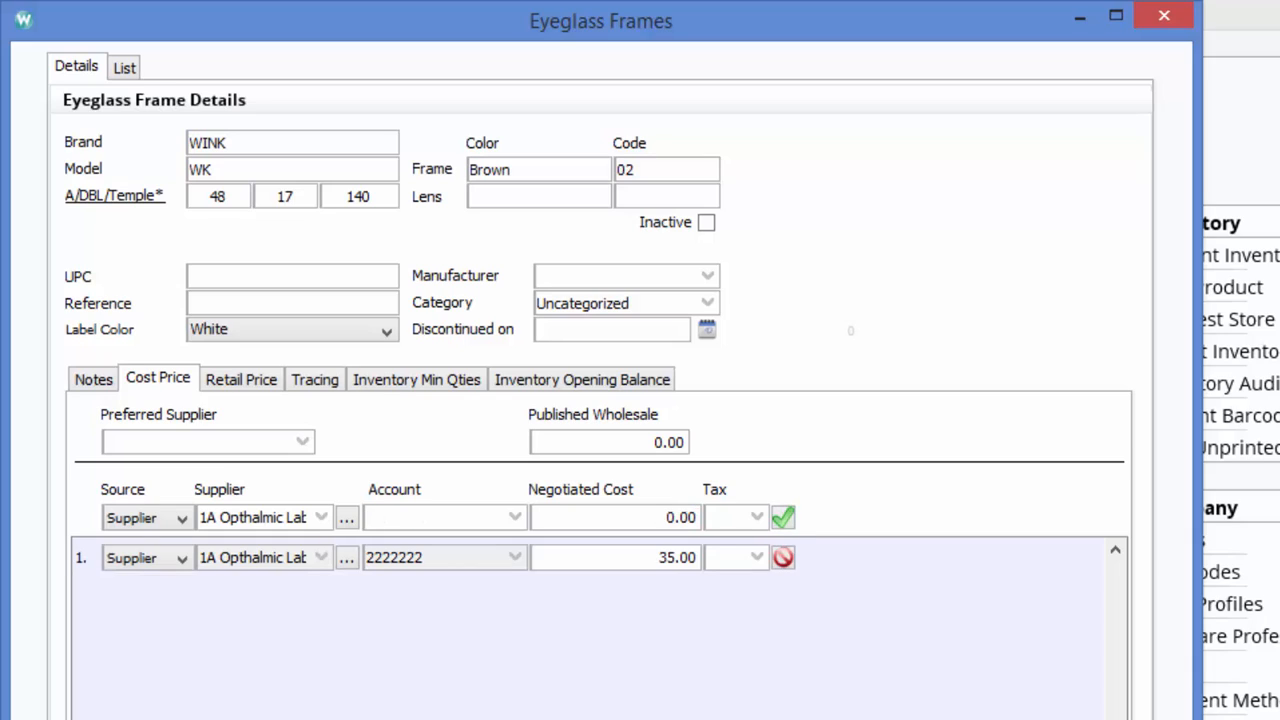
Step: In the frame's retail pricing, override the invoice print name with WINK Overwrite, and clear it back to the default
left_click(266, 384)
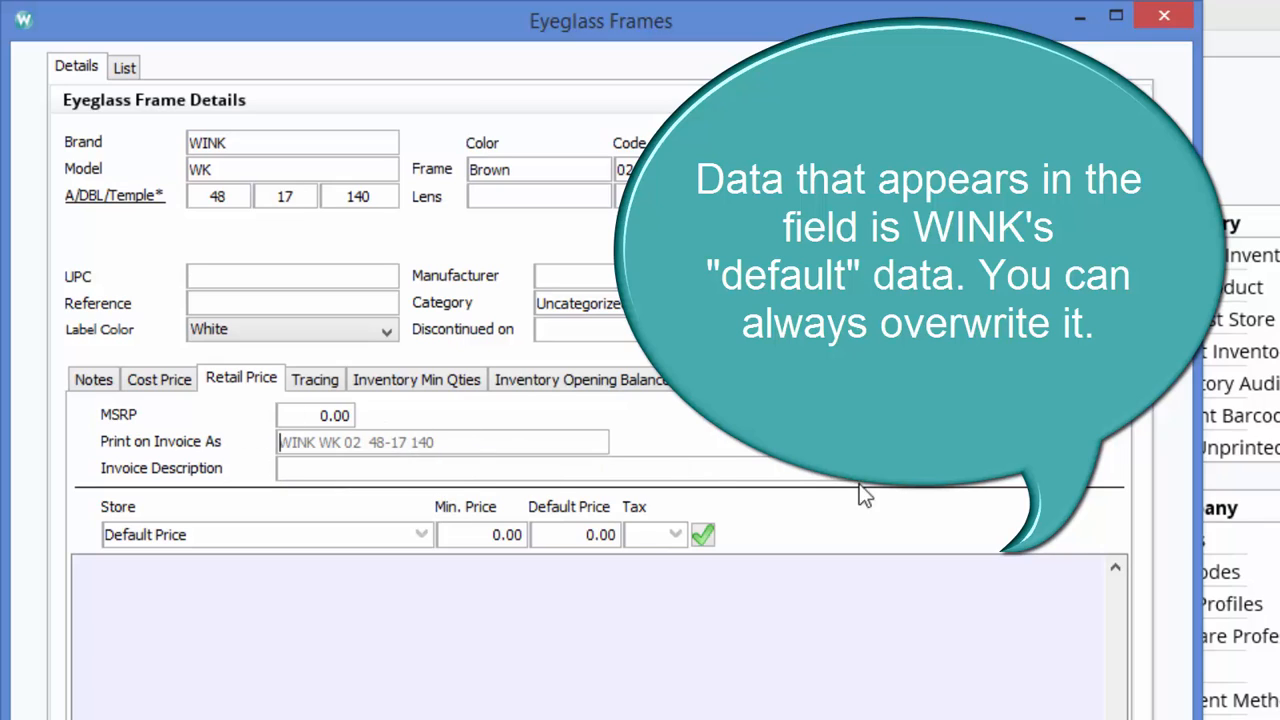
type("WI")
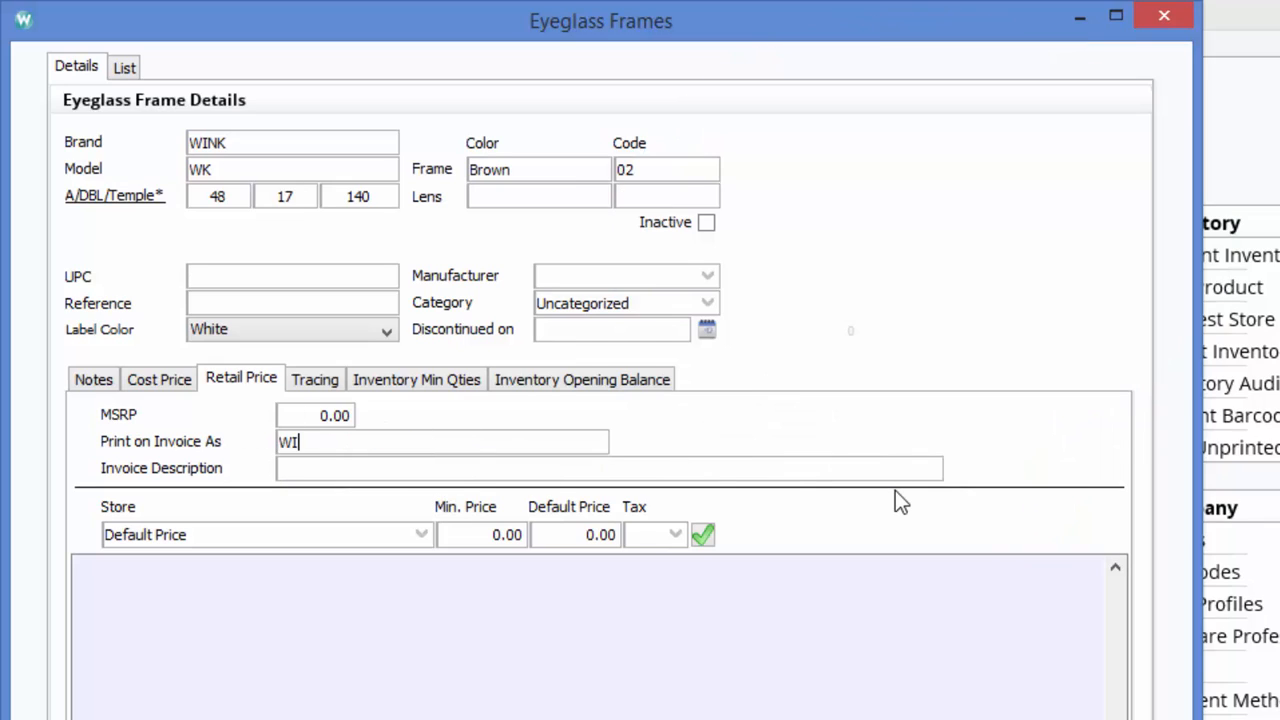
type("NK Overwirite")
key("ctrl+a")
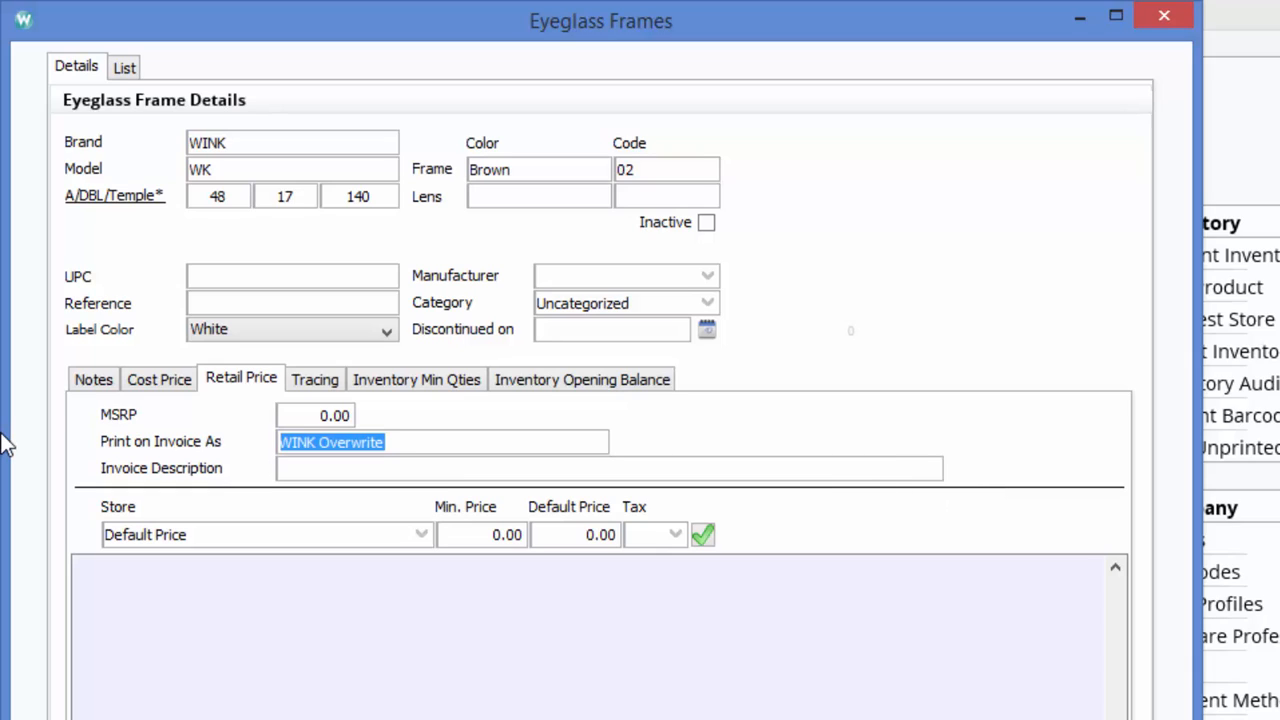
key("BackSpace")
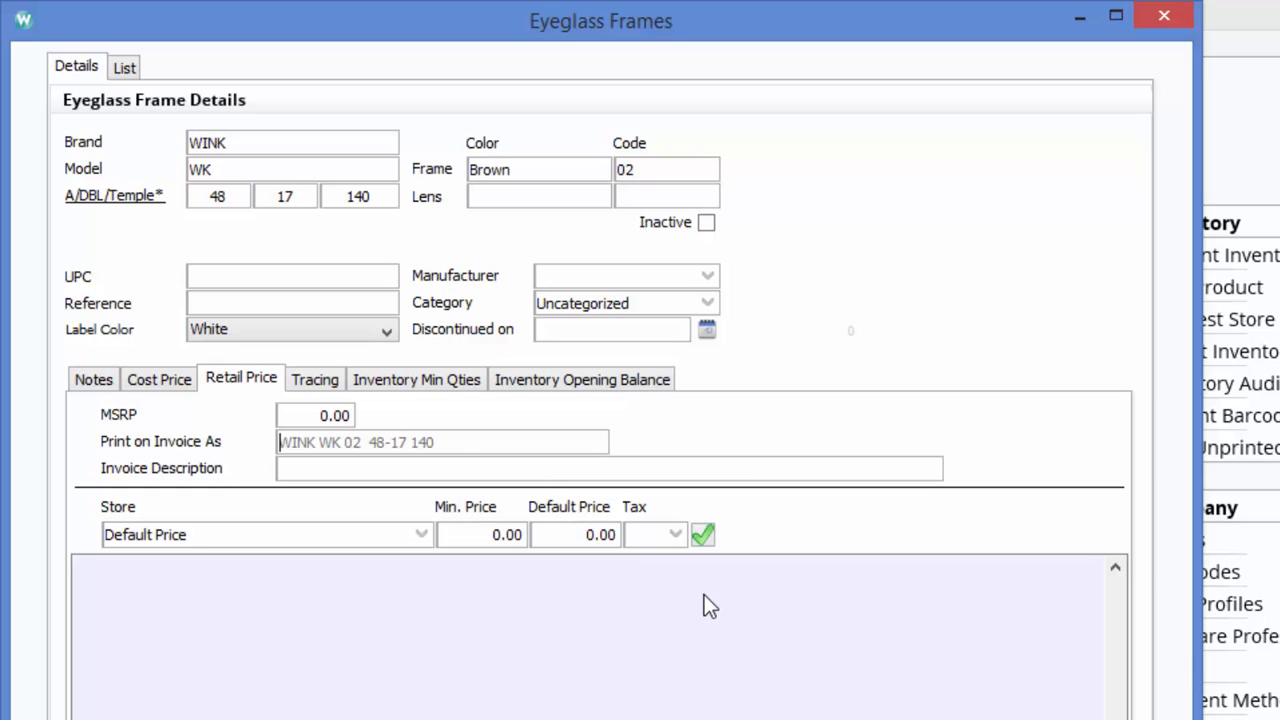
Step: Set the frame's default retail price to 200 by multiplying 50 by 4 within the price cell
left_click(582, 538)
type("200")
key("BackSpace")
key("BackSpace")
key("BackSpace")
type("50")
key("BackSpace")
key("BackSpace")
type("4")
key("Tab")
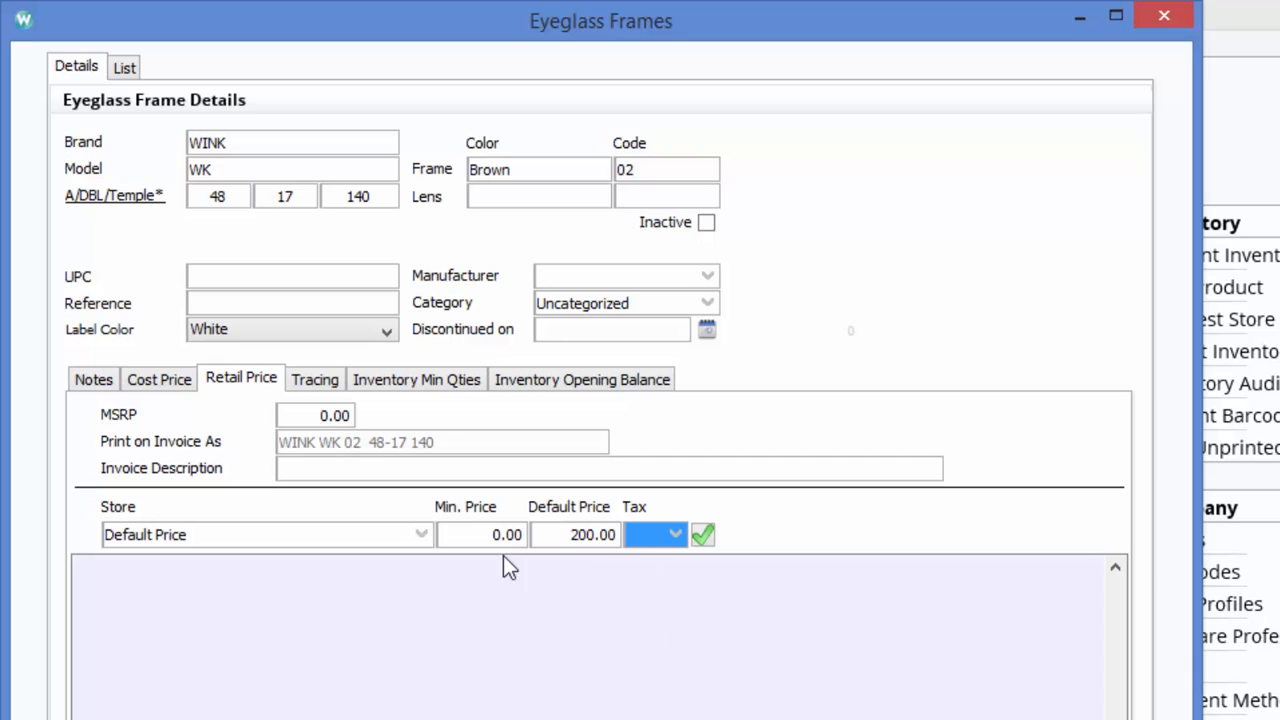
Step: Set the default retail price to 140 by multiplying 200 by .7 within the price cell
left_click(557, 538)
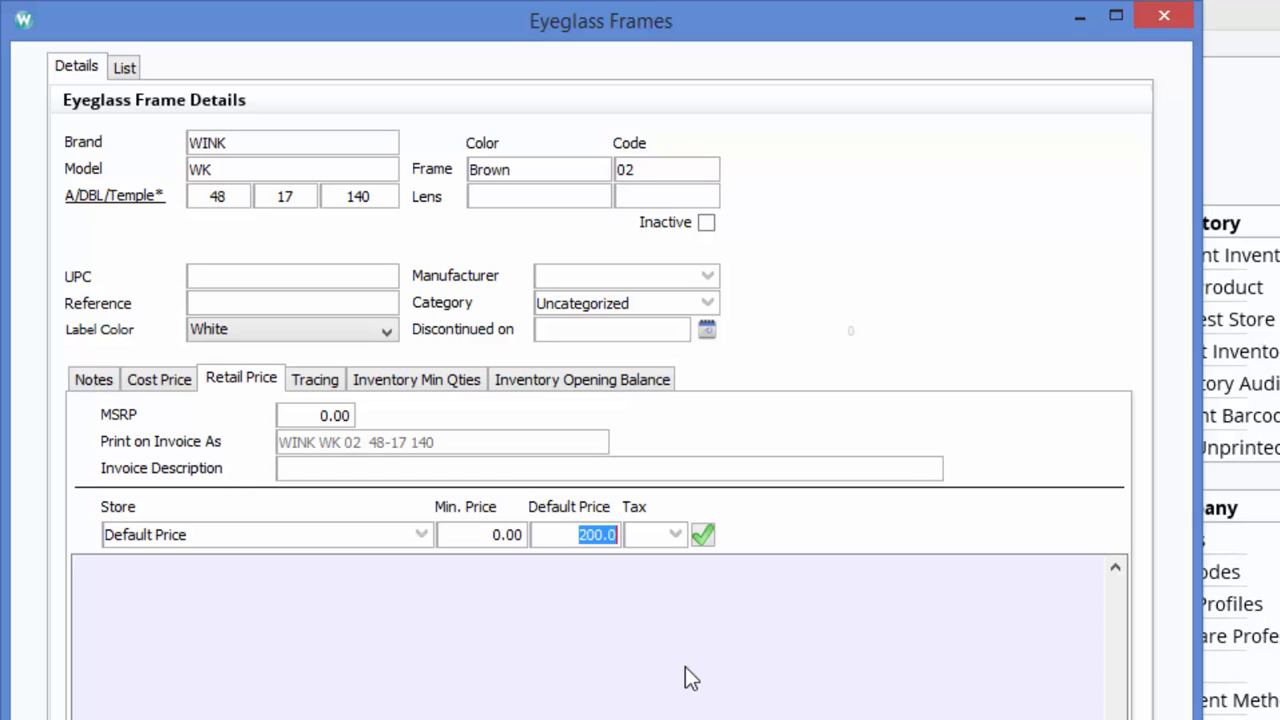
type("200")
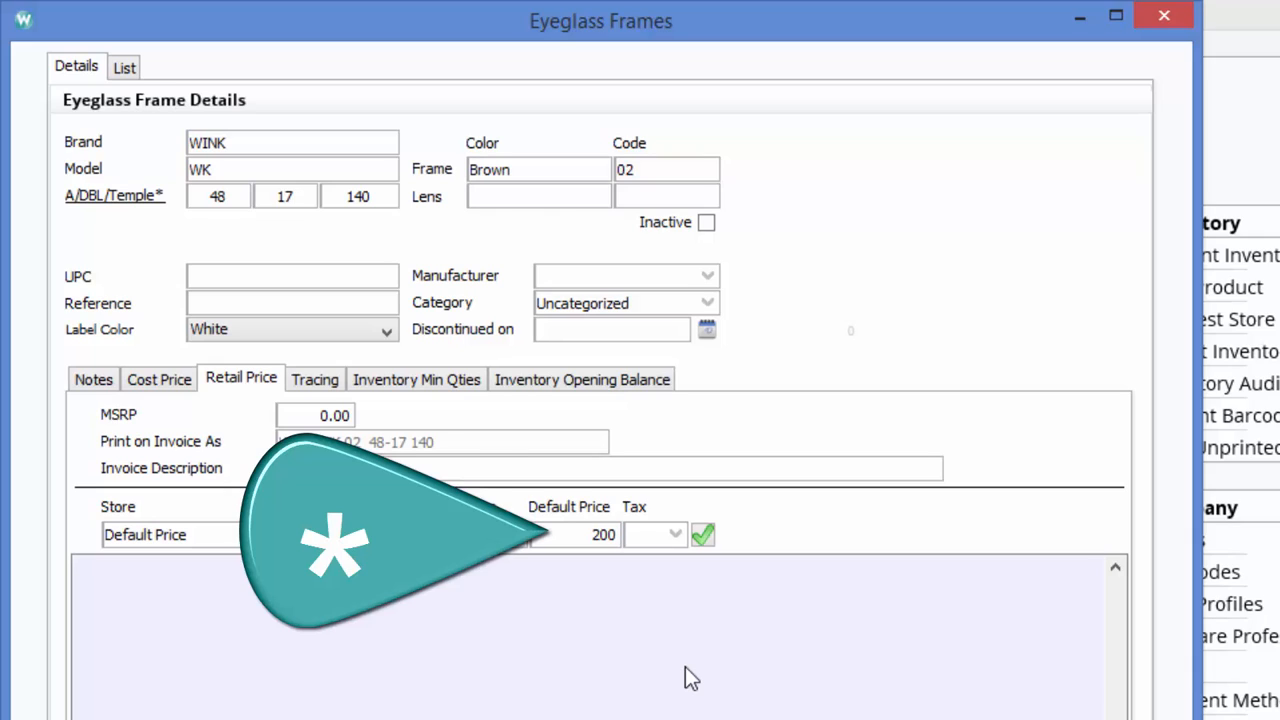
key("BackSpace")
key("BackSpace")
key("BackSpace")
type(".7")
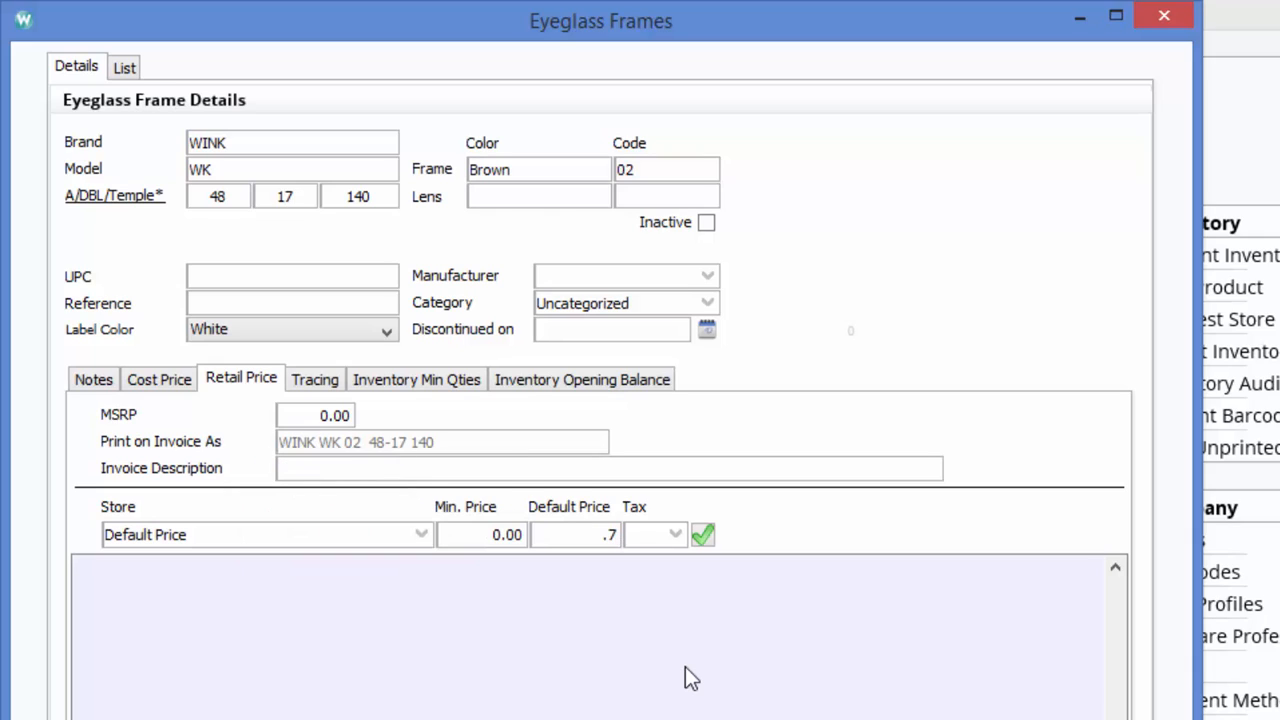
key("Tab")
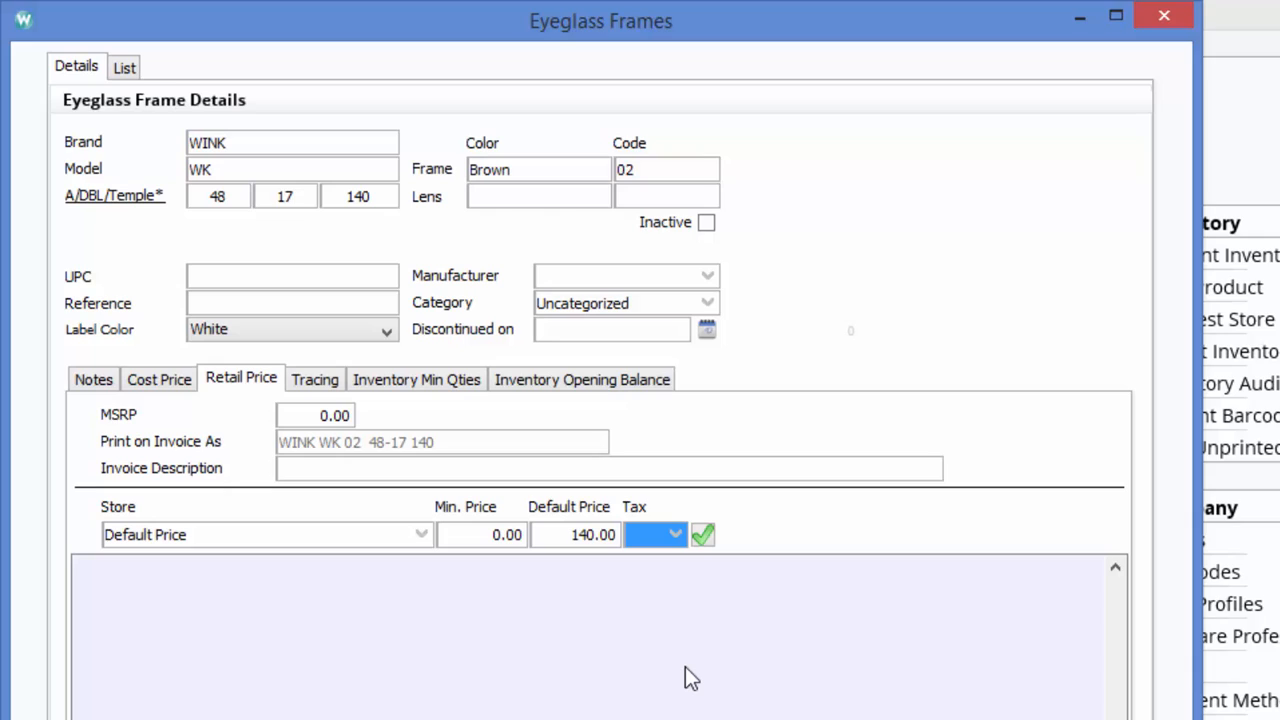
Step: Set the default retail price to 125 by halving 250 within the price cell
left_click(569, 536)
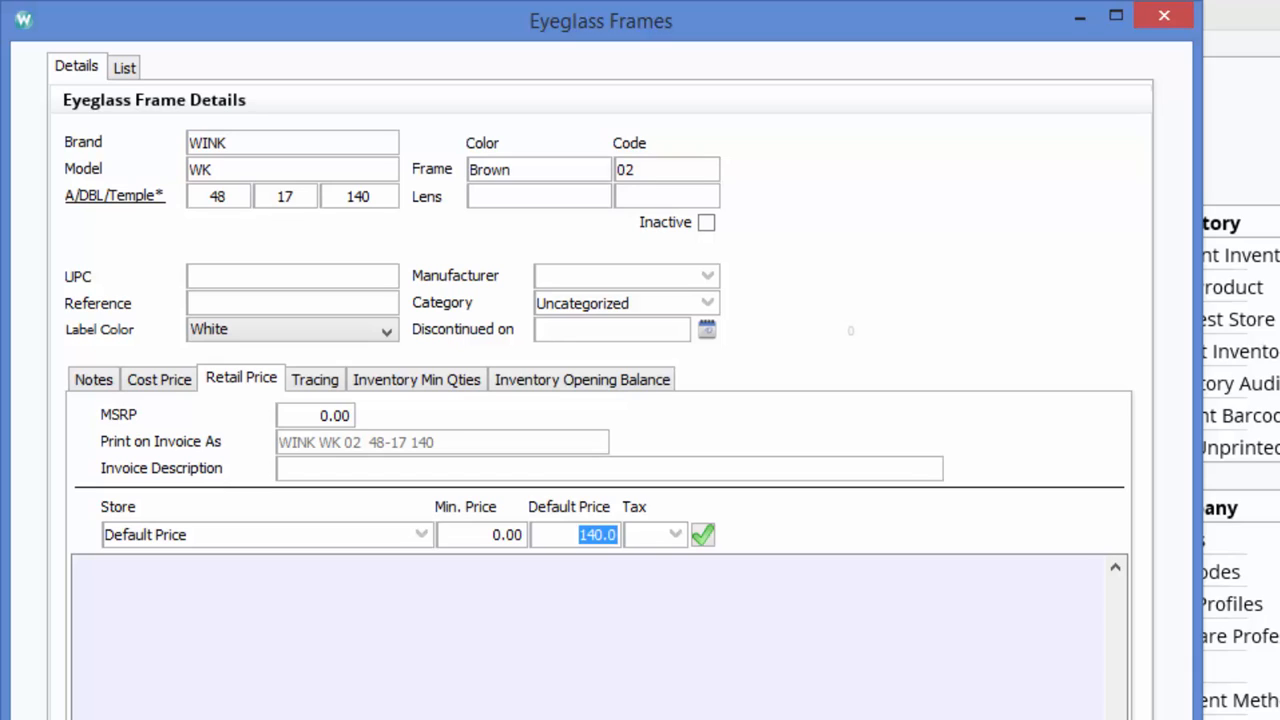
type("250")
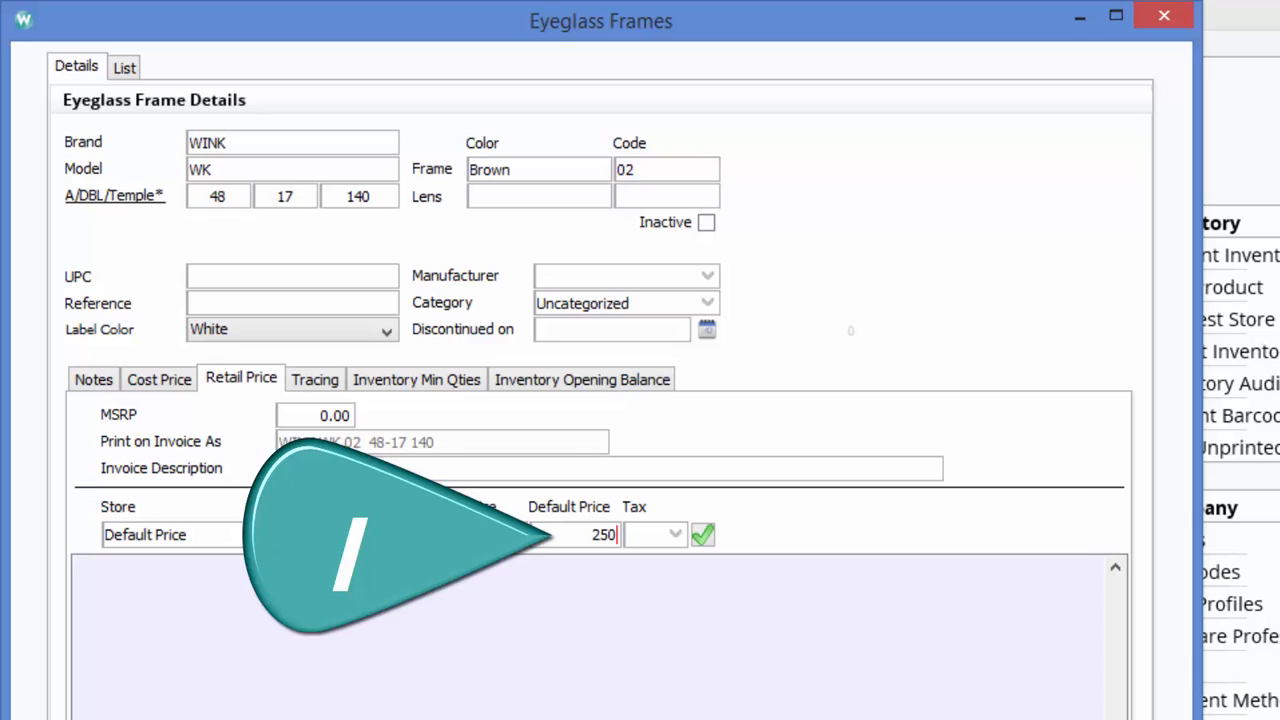
key("BackSpace")
key("BackSpace")
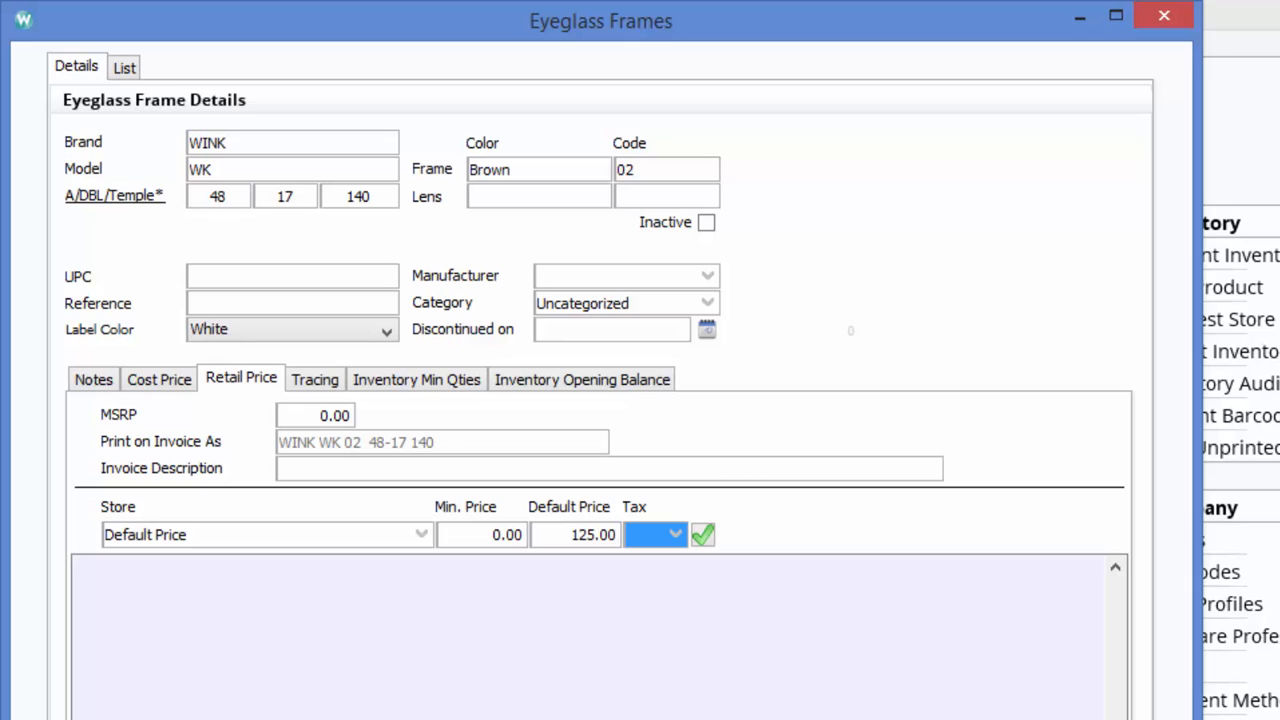
Step: Clear the default retail price cell, enter 250, and add it as a Default Price line
left_click(590, 534)
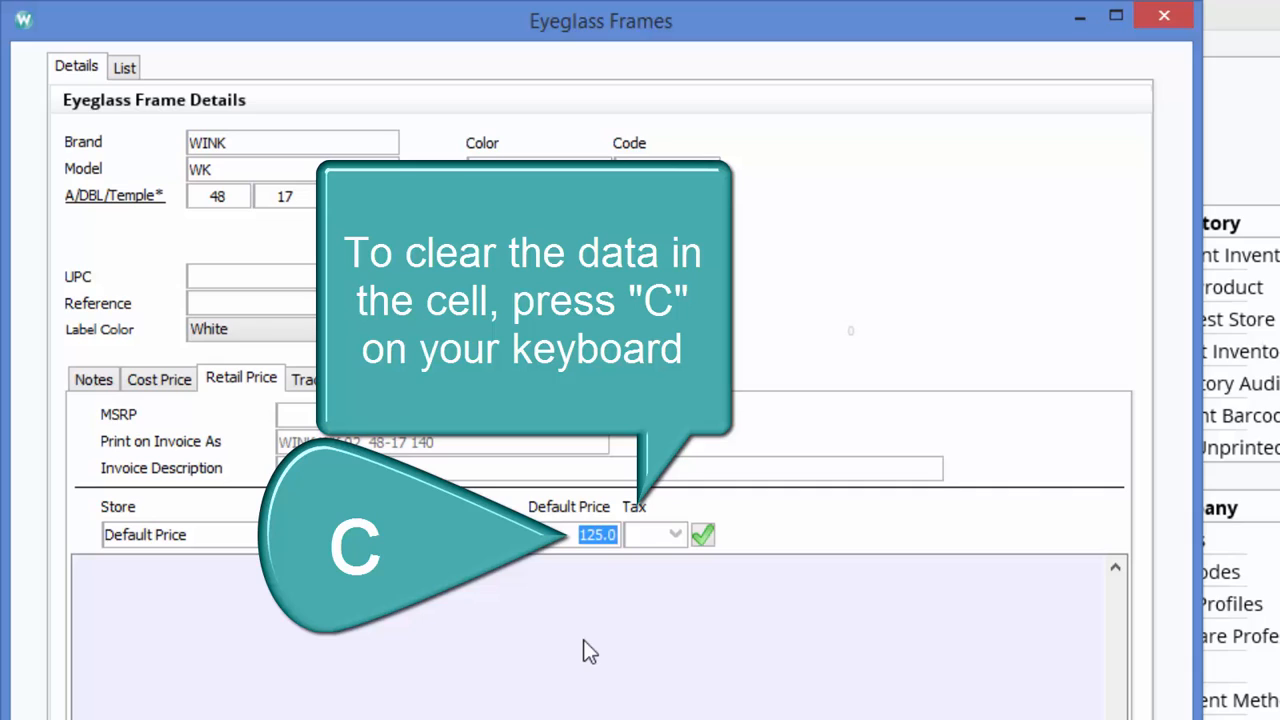
key("c")
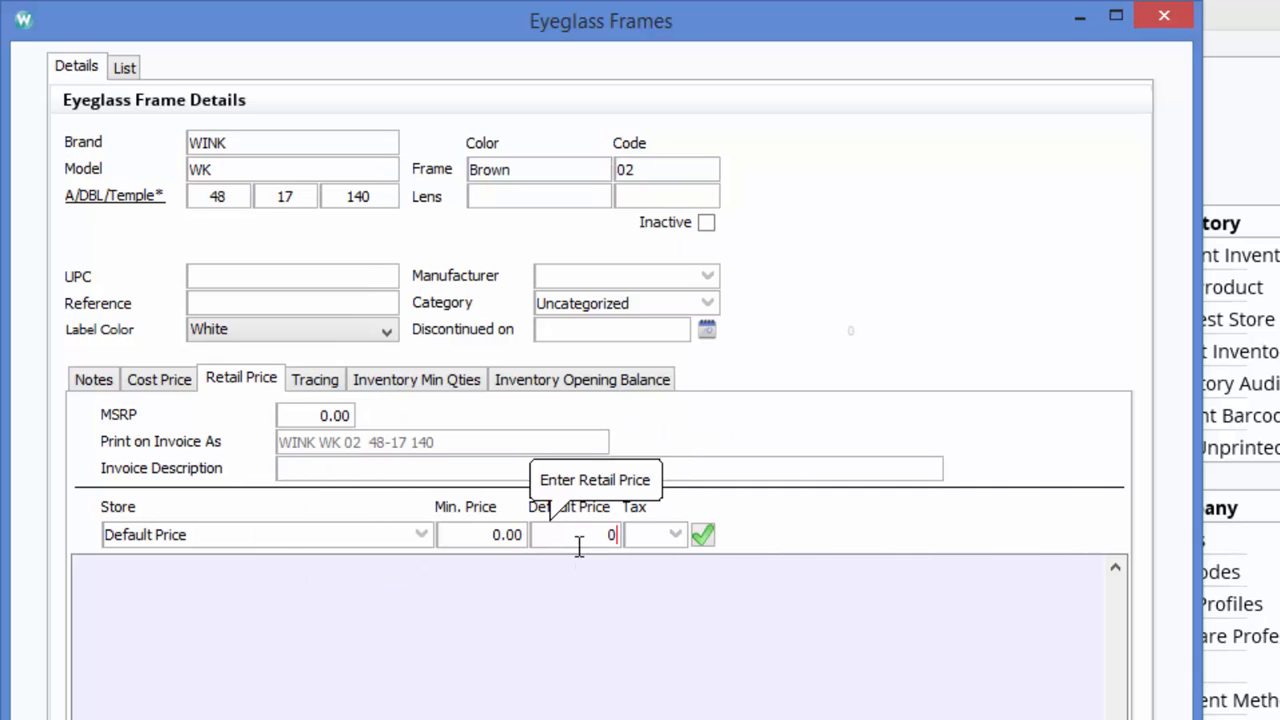
type("250")
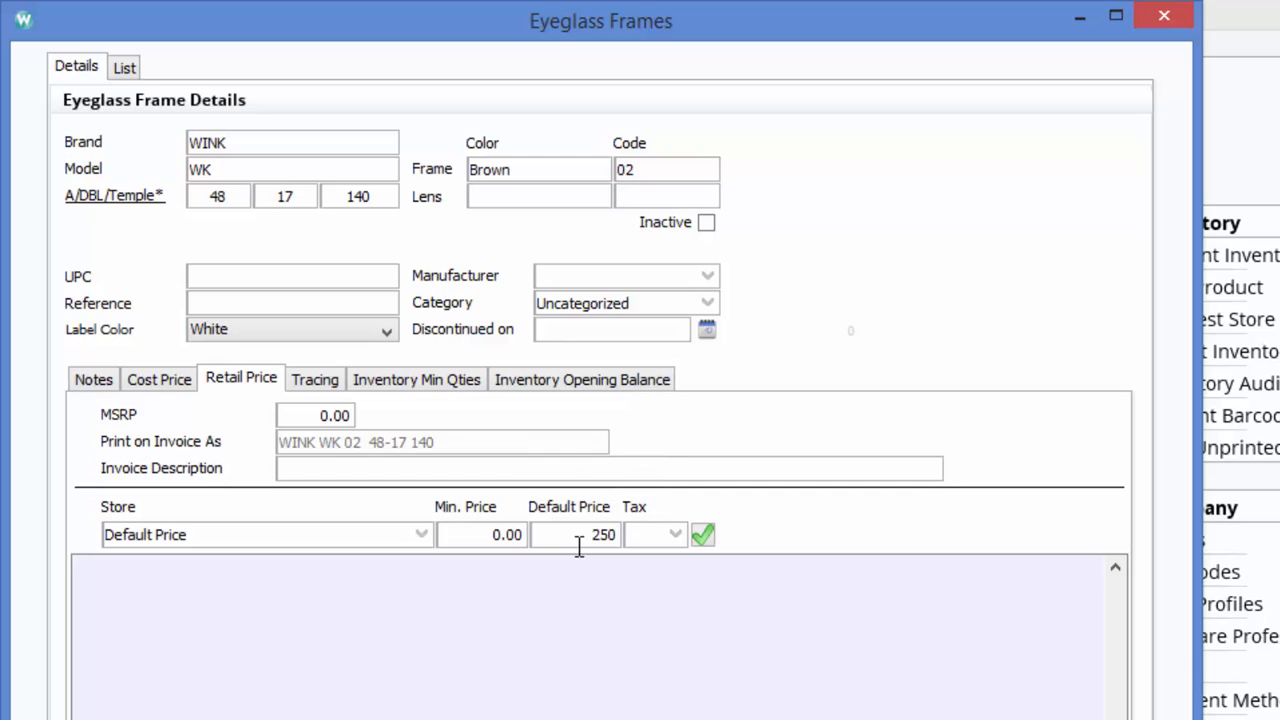
left_click(703, 536)
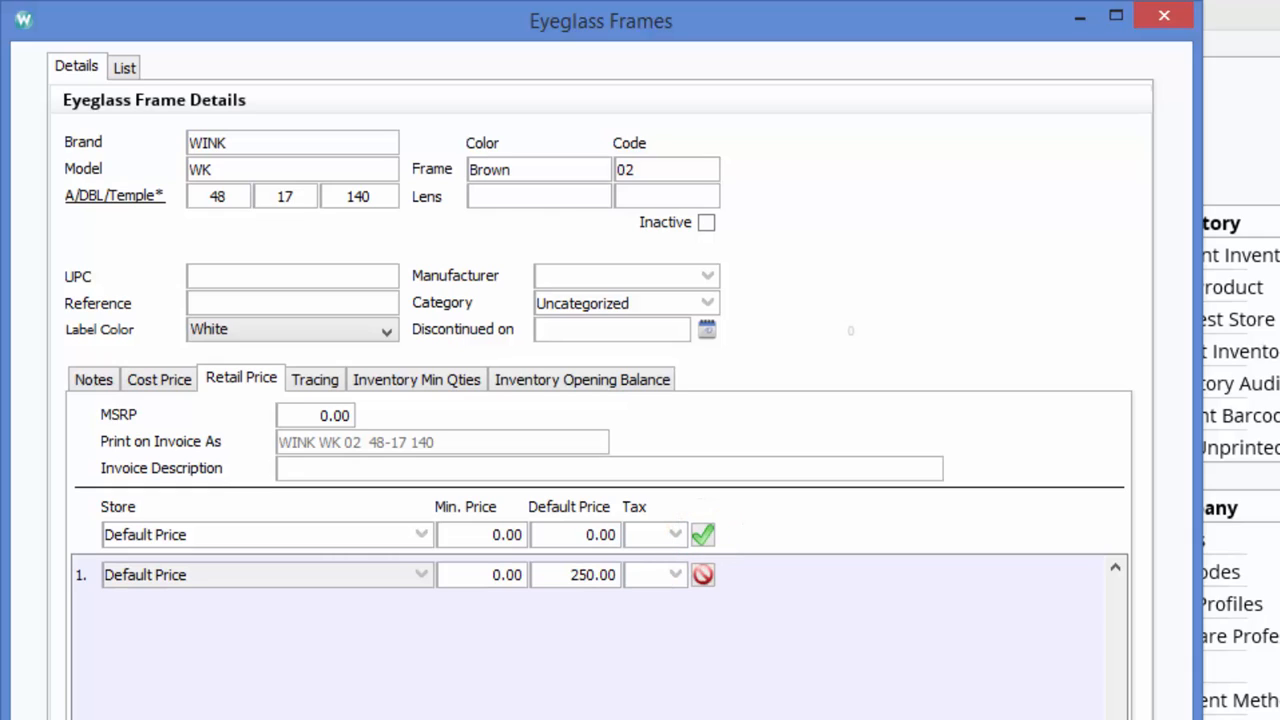
Step: Delete the 250.00 retail price line and add a new Default Price line of 200
left_click(704, 576)
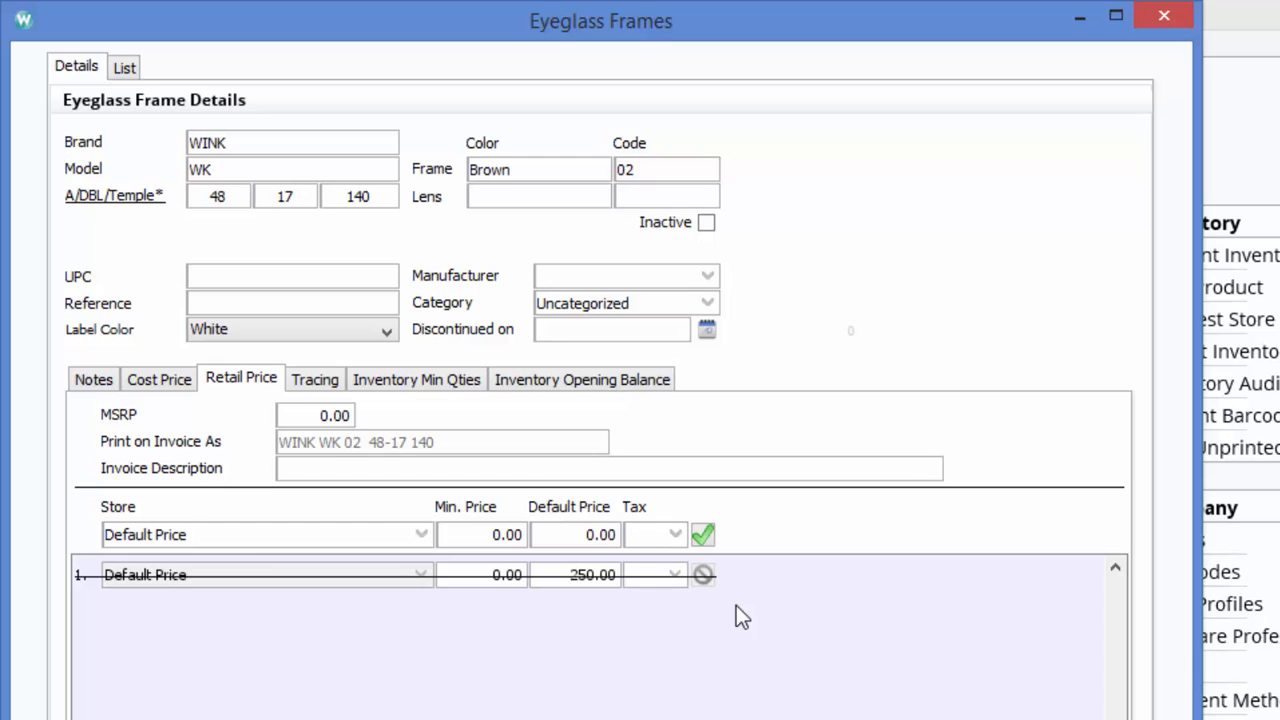
left_click(603, 534)
type("200")
left_click(703, 535)
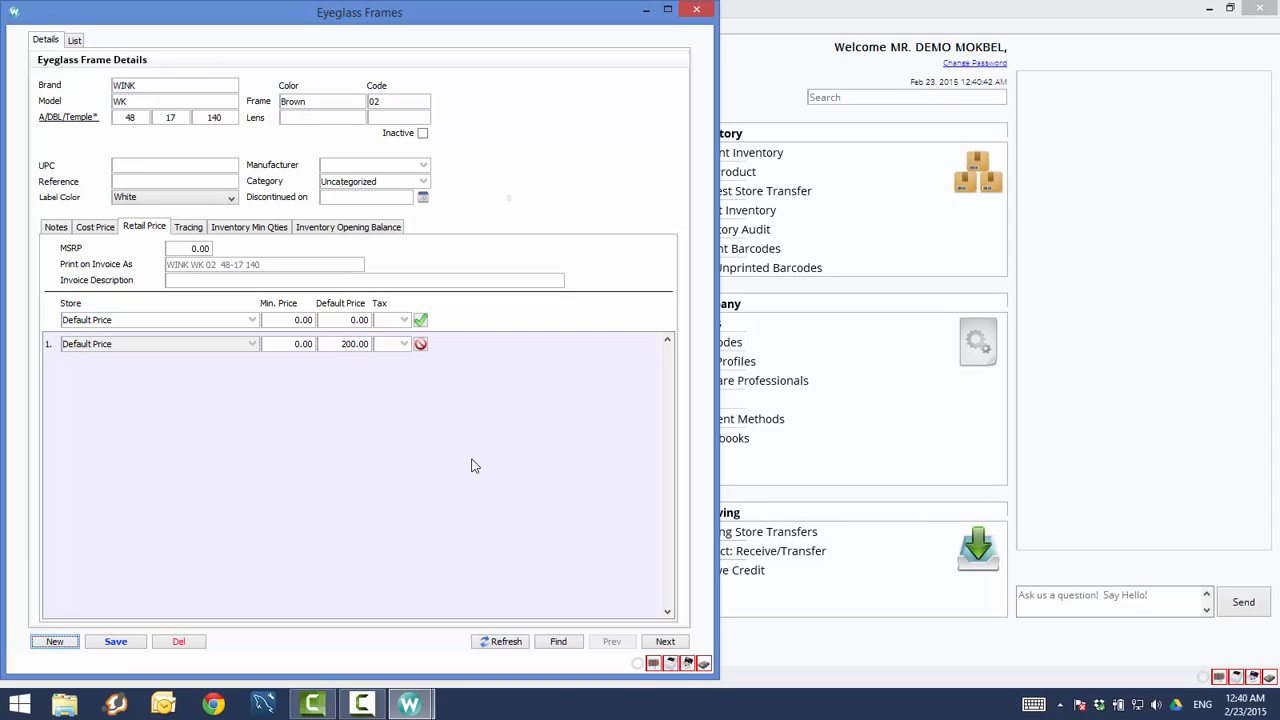
Step: Close the Eyeglass Frames window without saving the changes
left_click(697, 10)
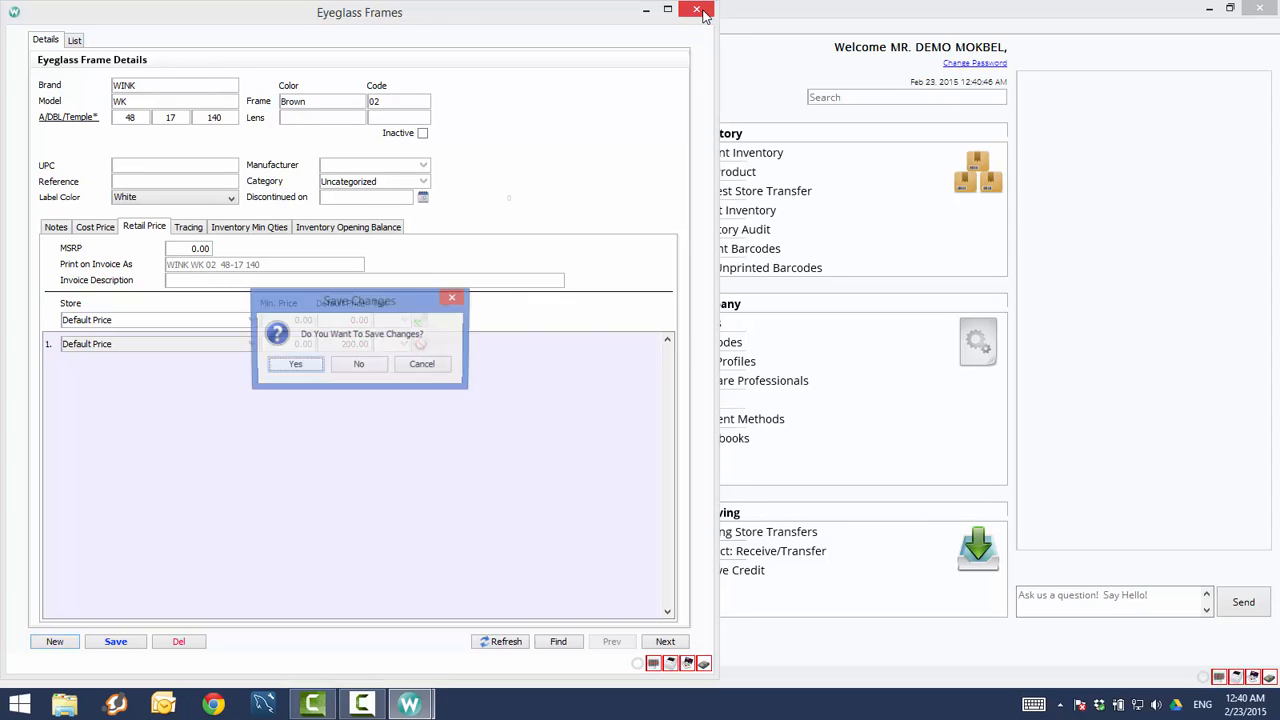
left_click(359, 366)
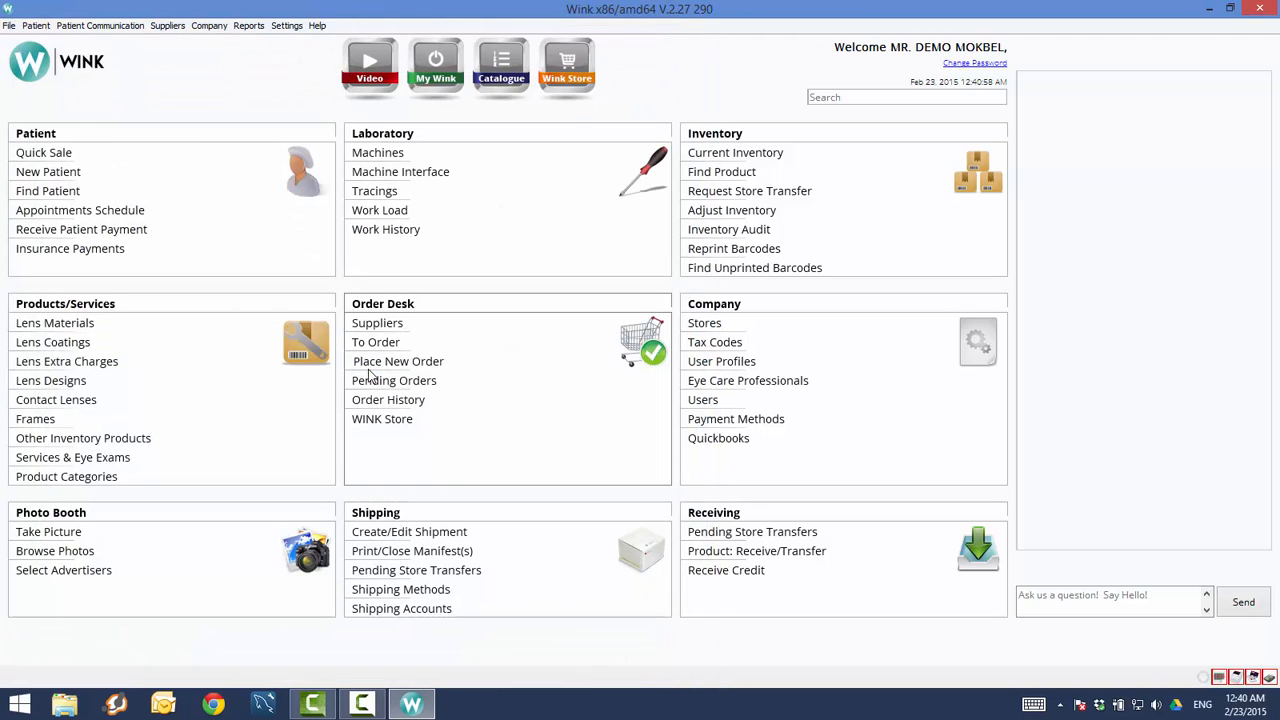
Step: Open a patient's file from the Find Patient list and start a new invoice under the pending jobs
left_click(44, 191)
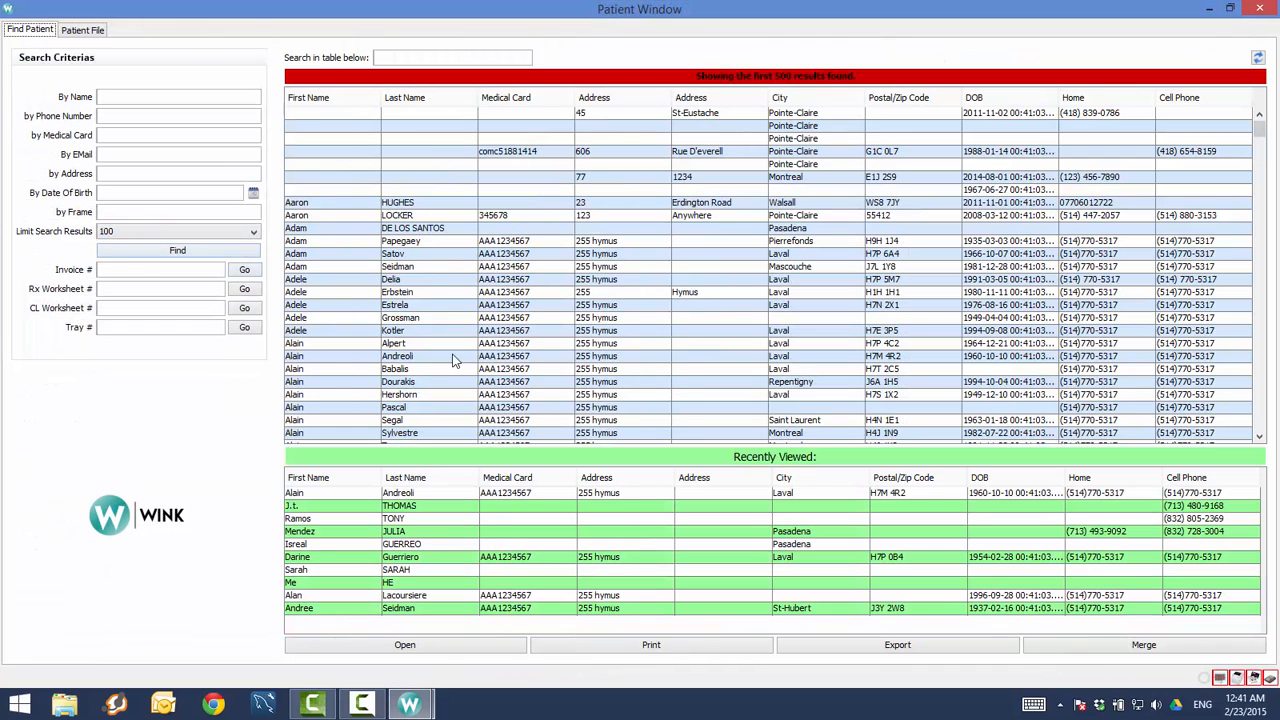
double_click(449, 370)
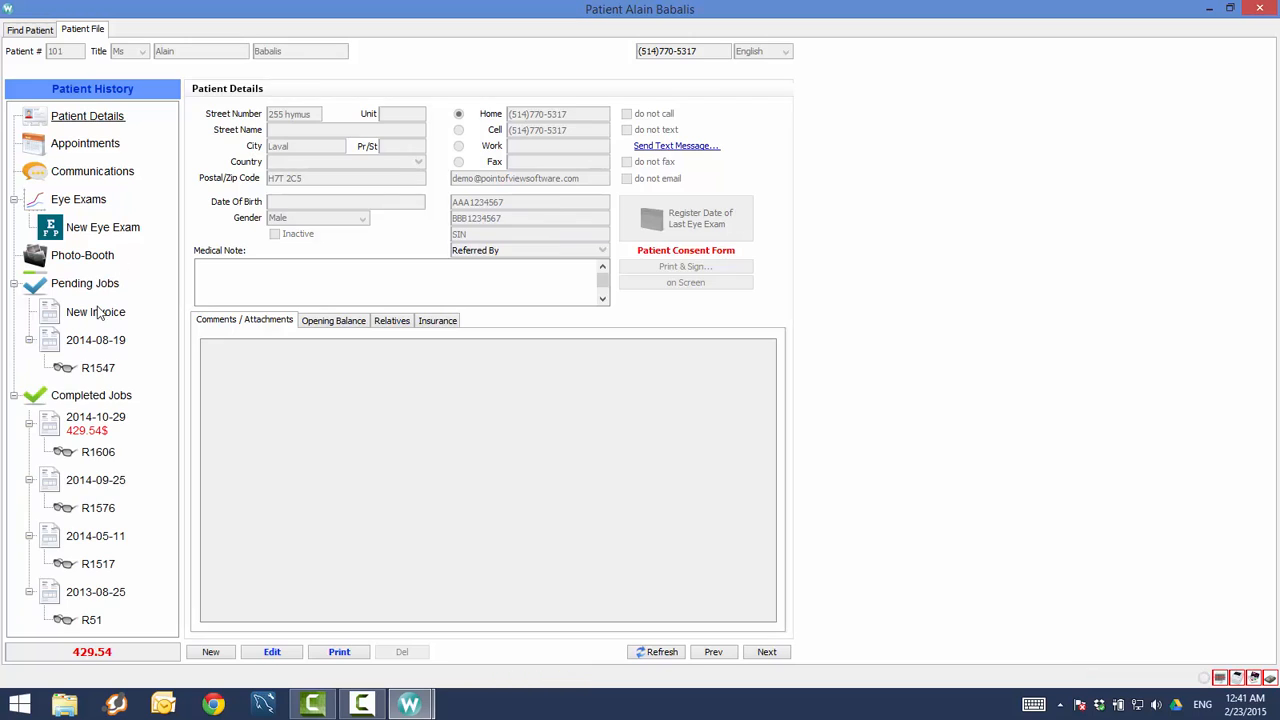
left_click(103, 313)
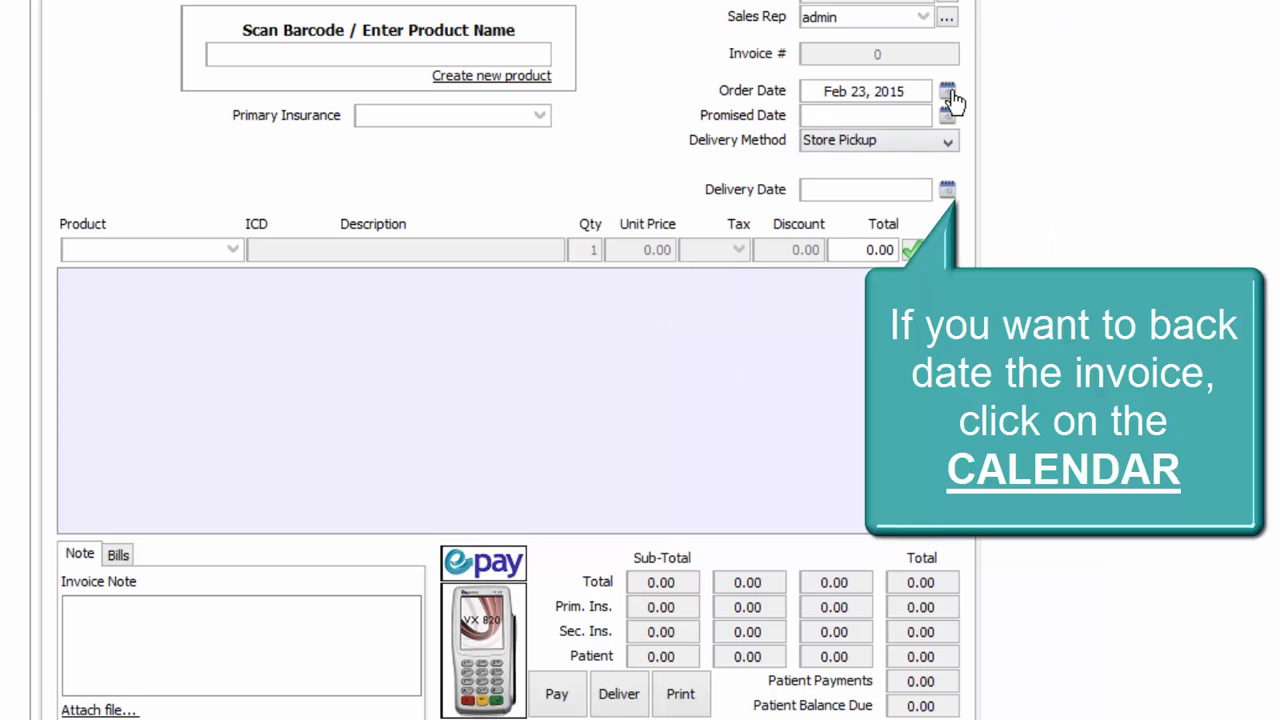
Step: Back-date the invoice's order date to Feb 19, 2015, and add the product Regular Eye Exam by searching for exam
left_click(948, 92)
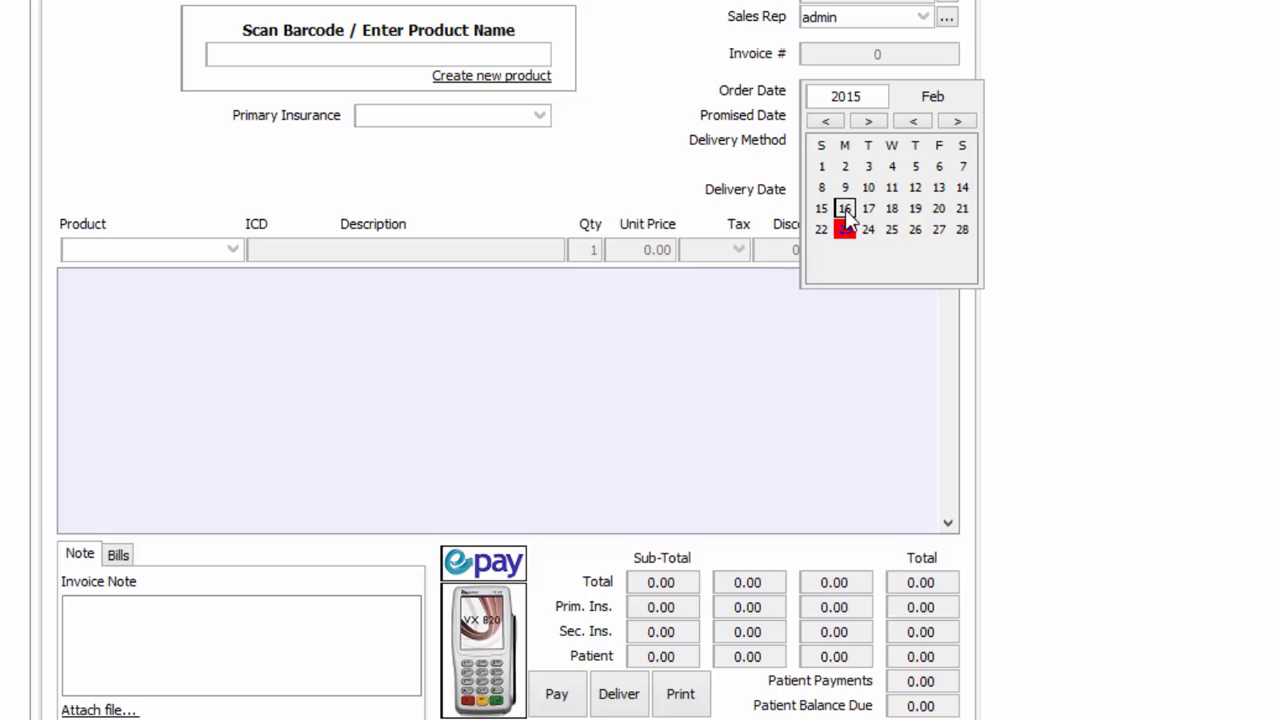
left_click(915, 210)
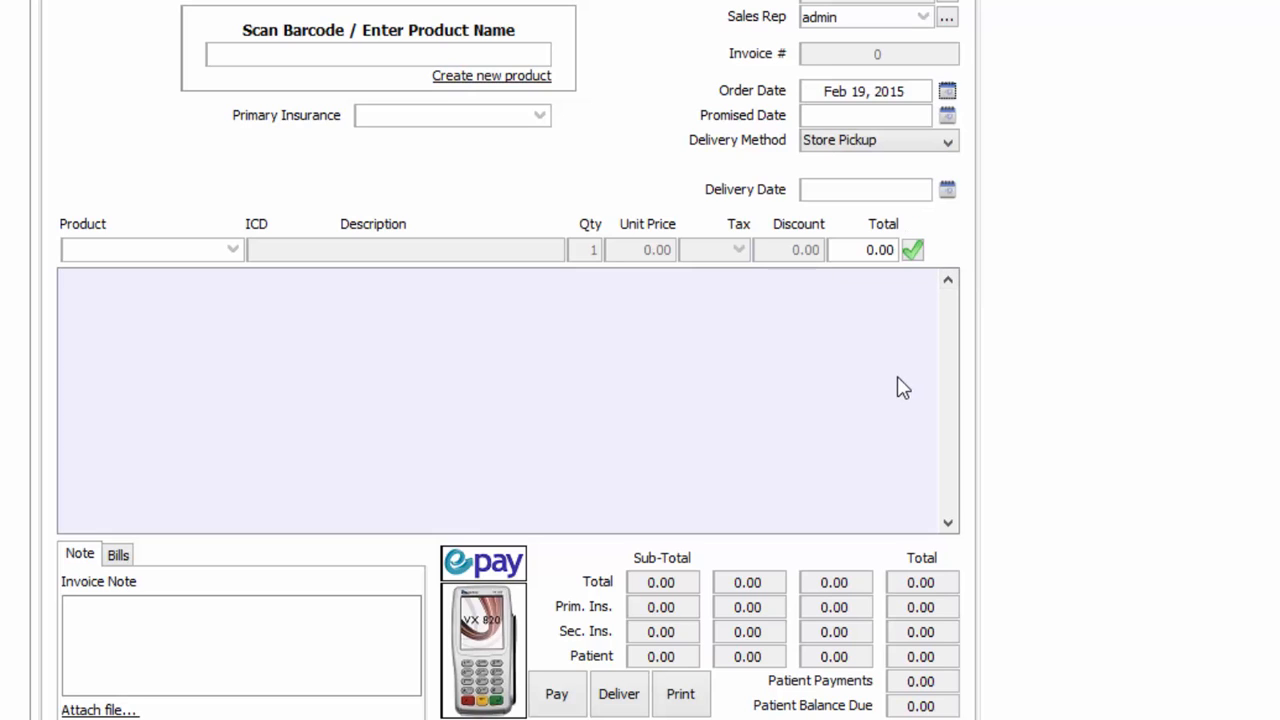
left_click(392, 50)
type("exam")
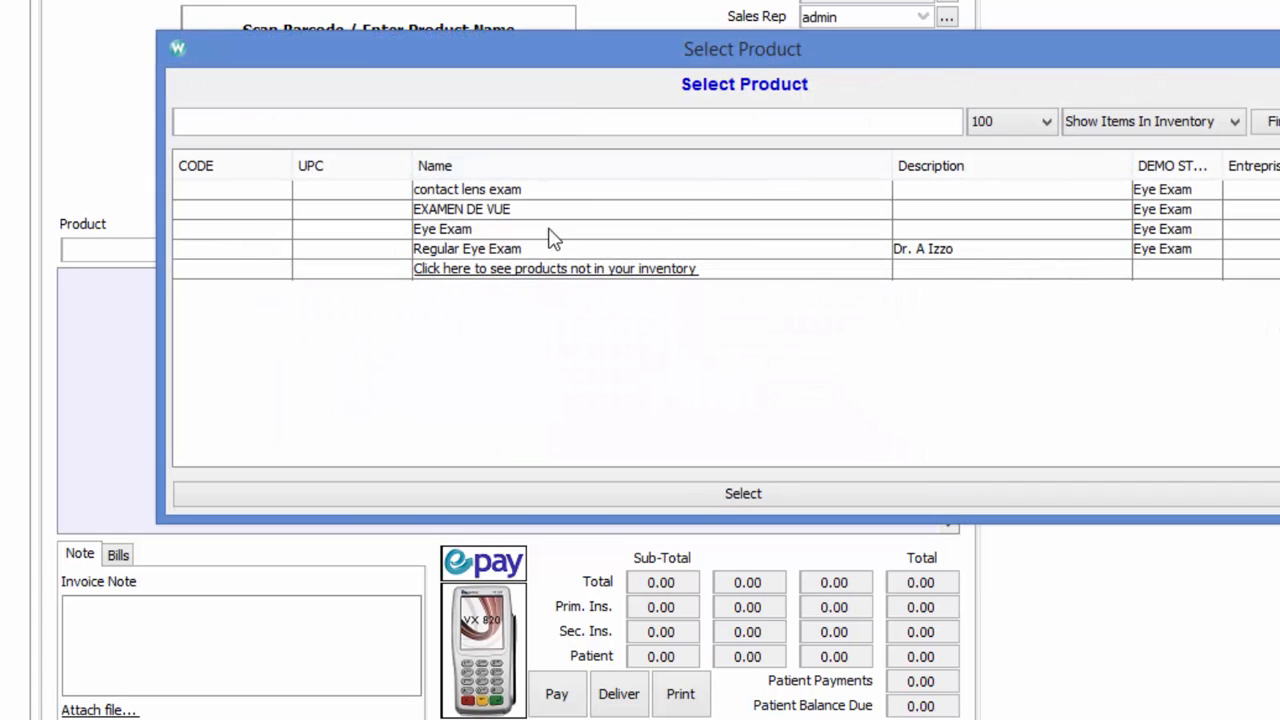
double_click(532, 247)
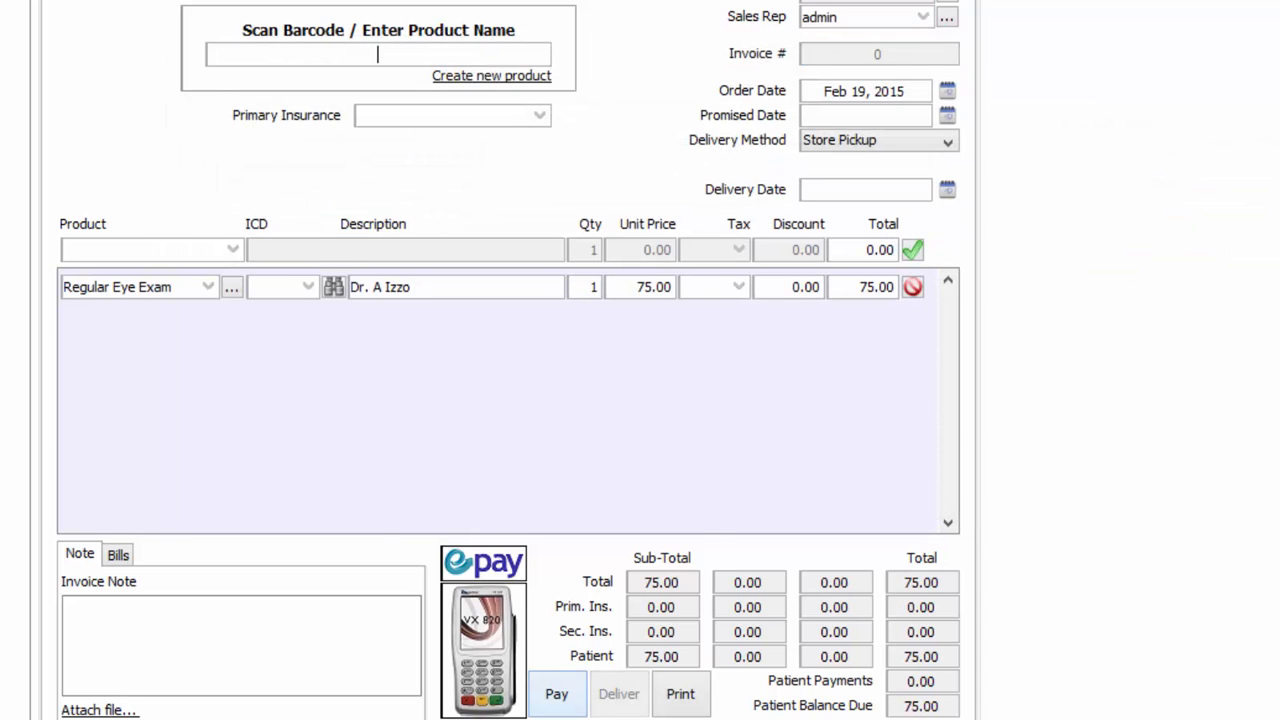
Step: Back-date a new payment on the invoice to Feb 20, 2015, and close the Payments window without recording it
left_click(553, 694)
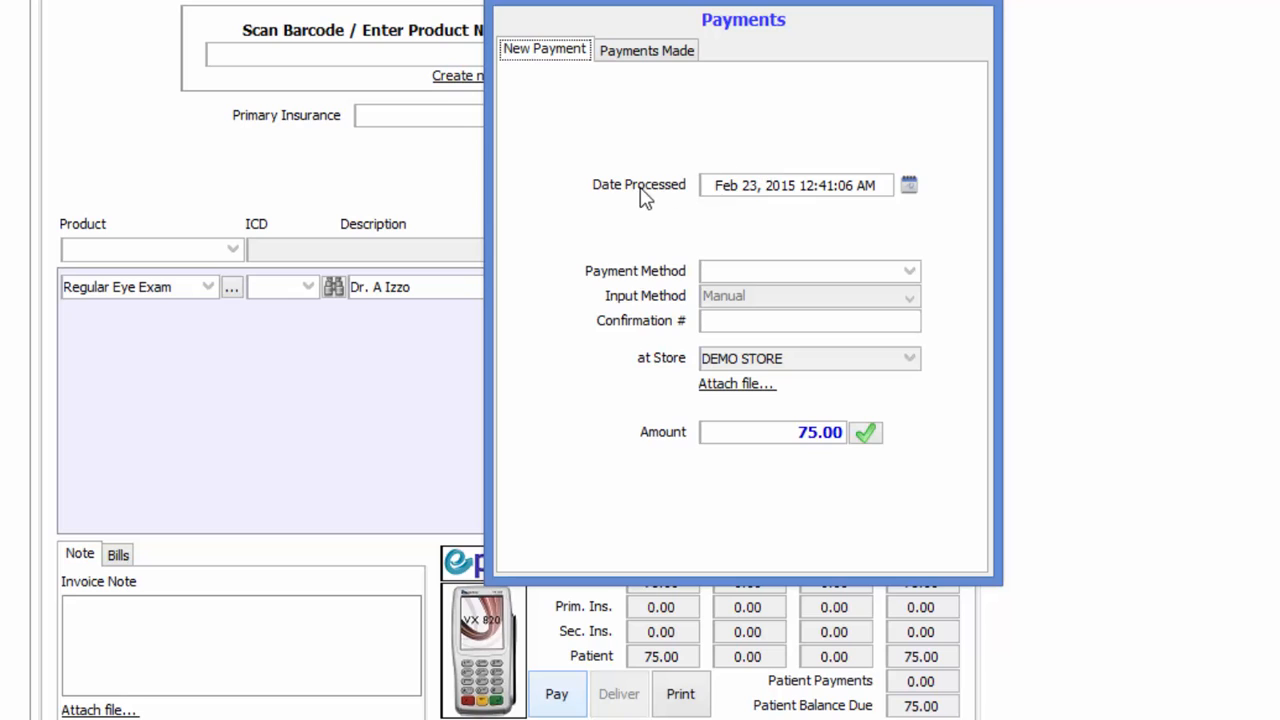
left_click(910, 186)
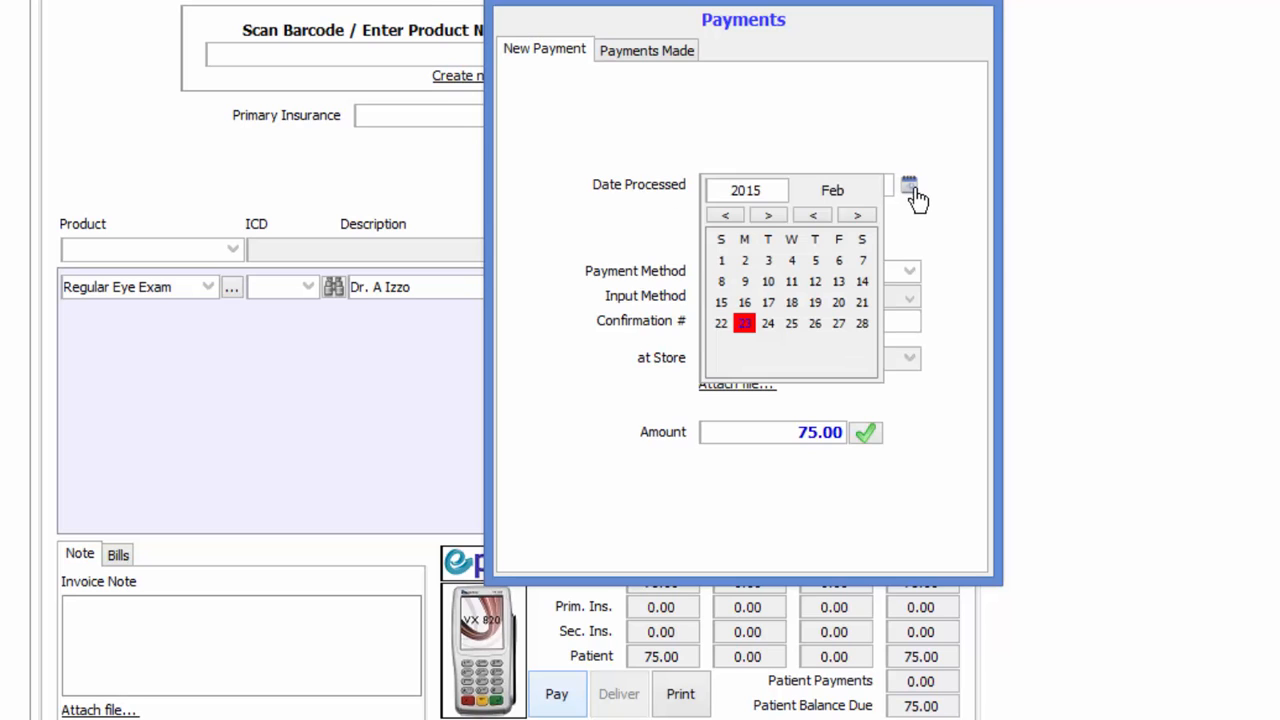
left_click(838, 302)
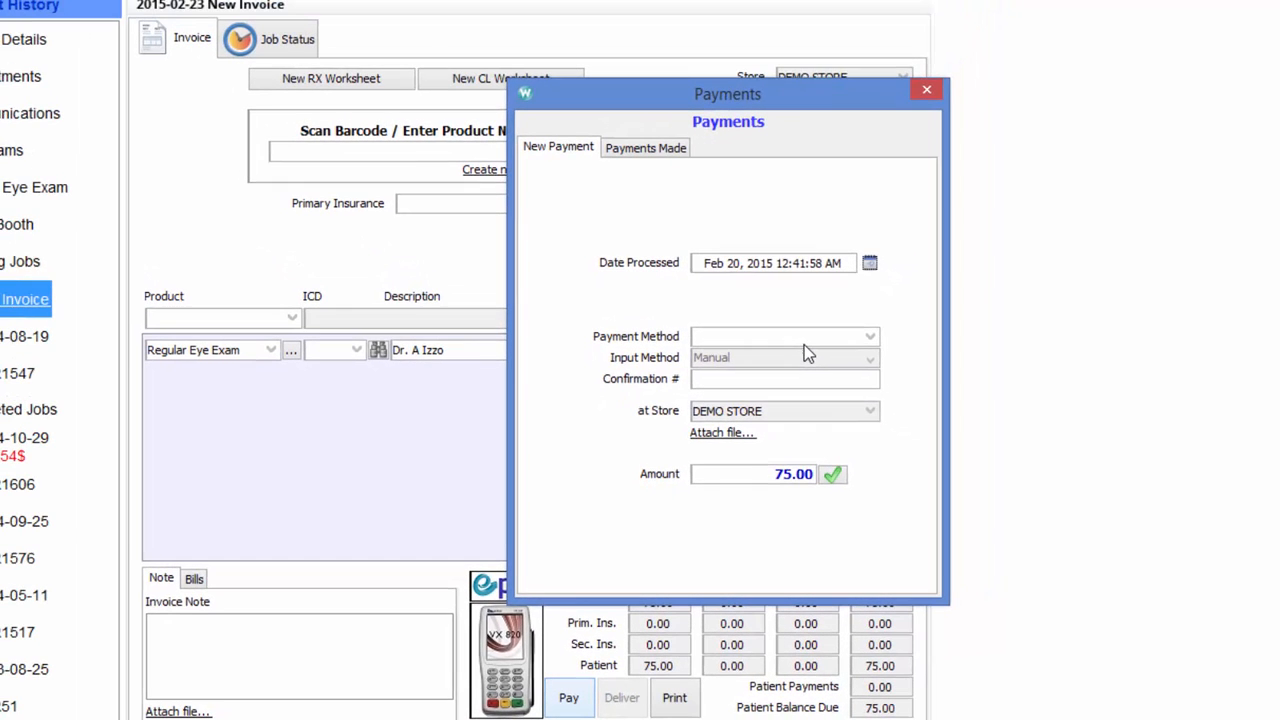
left_click(927, 90)
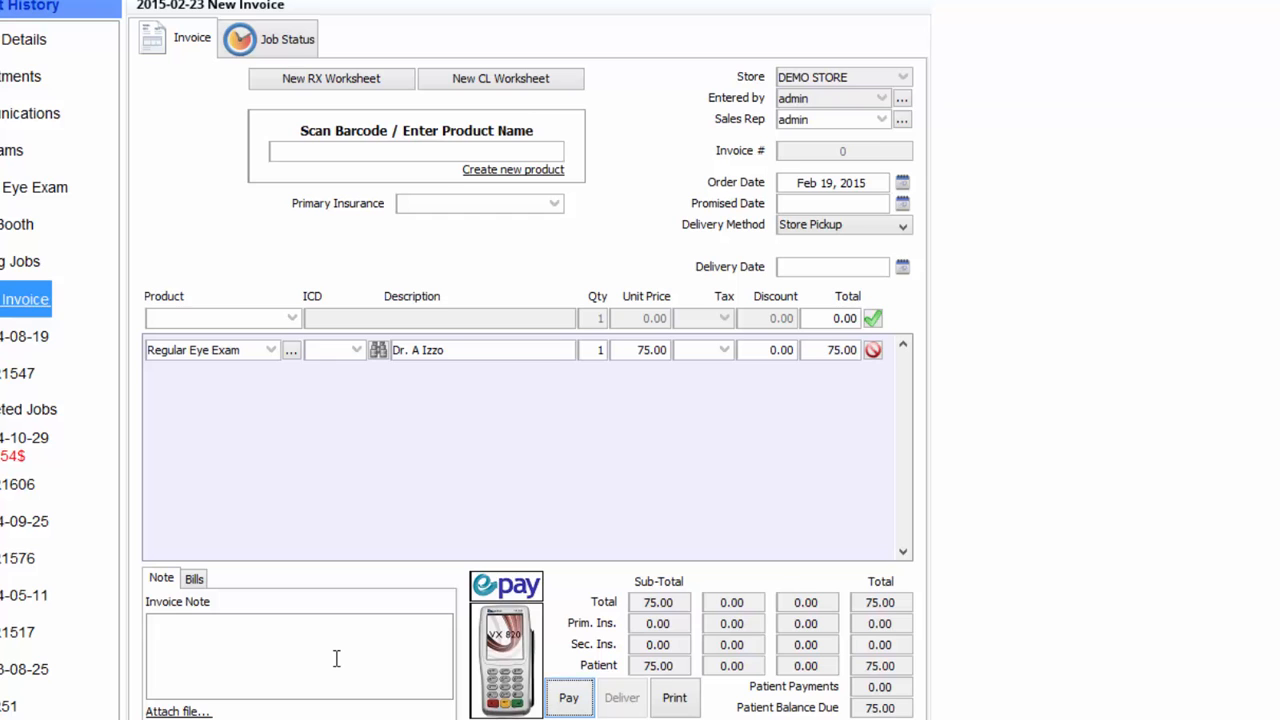
Step: Add a new Rx worksheet to the invoice and fill it with the patient's oldest 2013-08-25 prescription from the Rx lookup
left_click(367, 84)
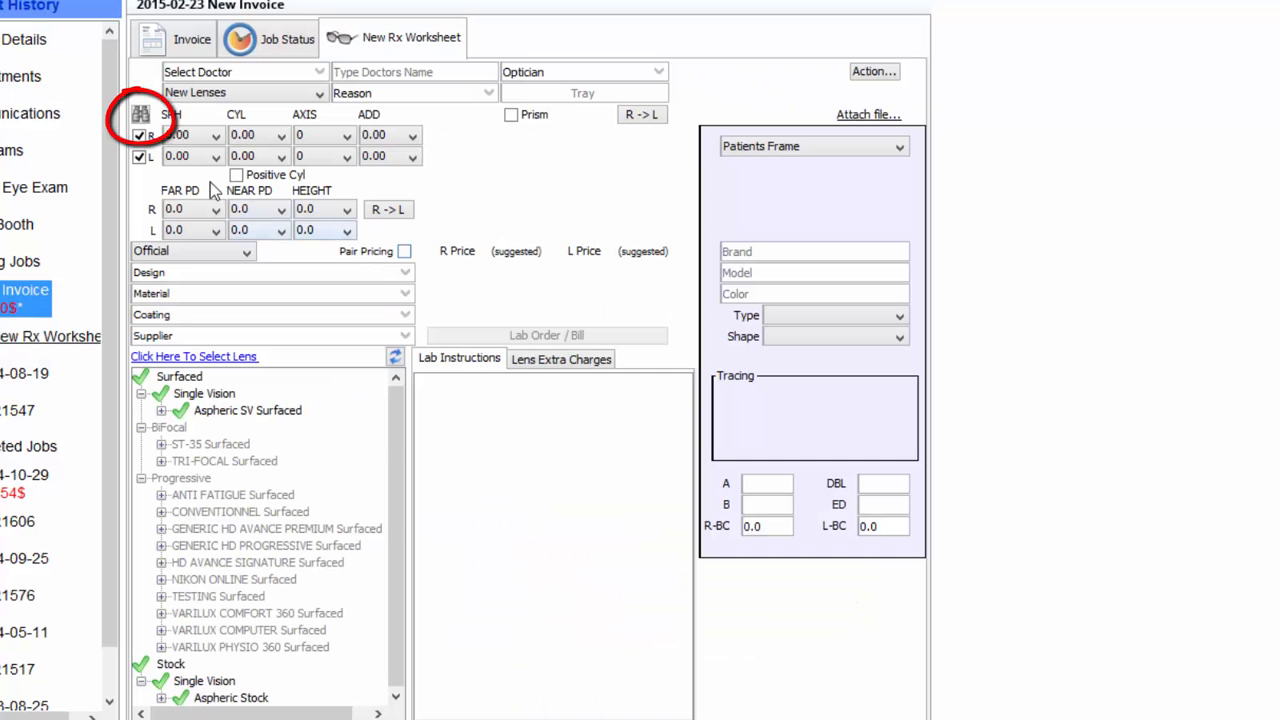
left_click(141, 116)
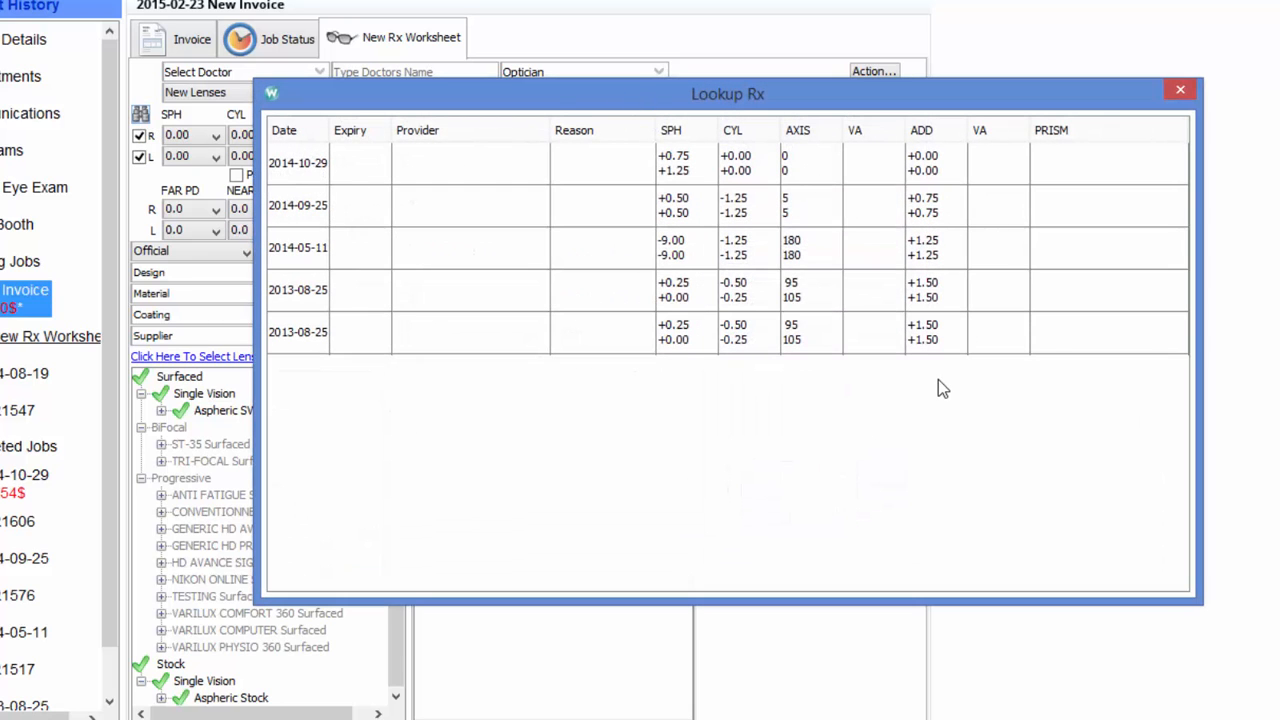
double_click(687, 343)
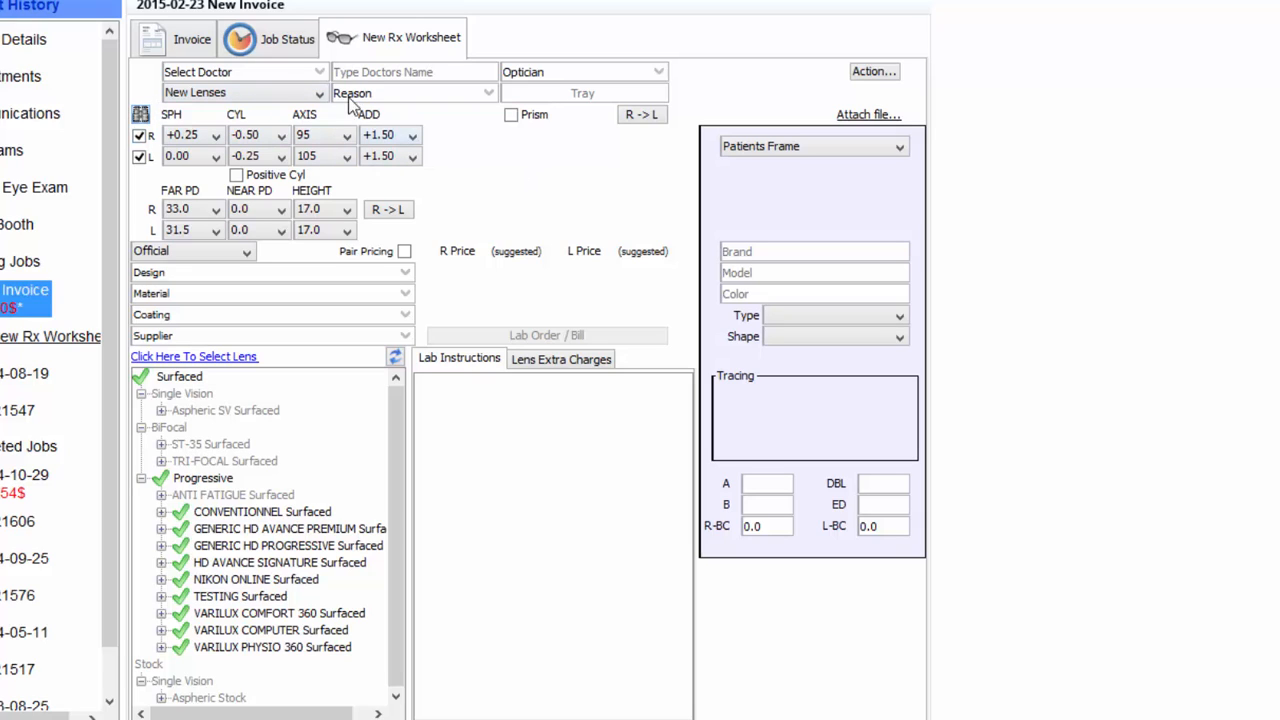
Step: Browse the ICD code list for the Regular Eye Exam invoice line and close it without selecting a code
left_click(182, 45)
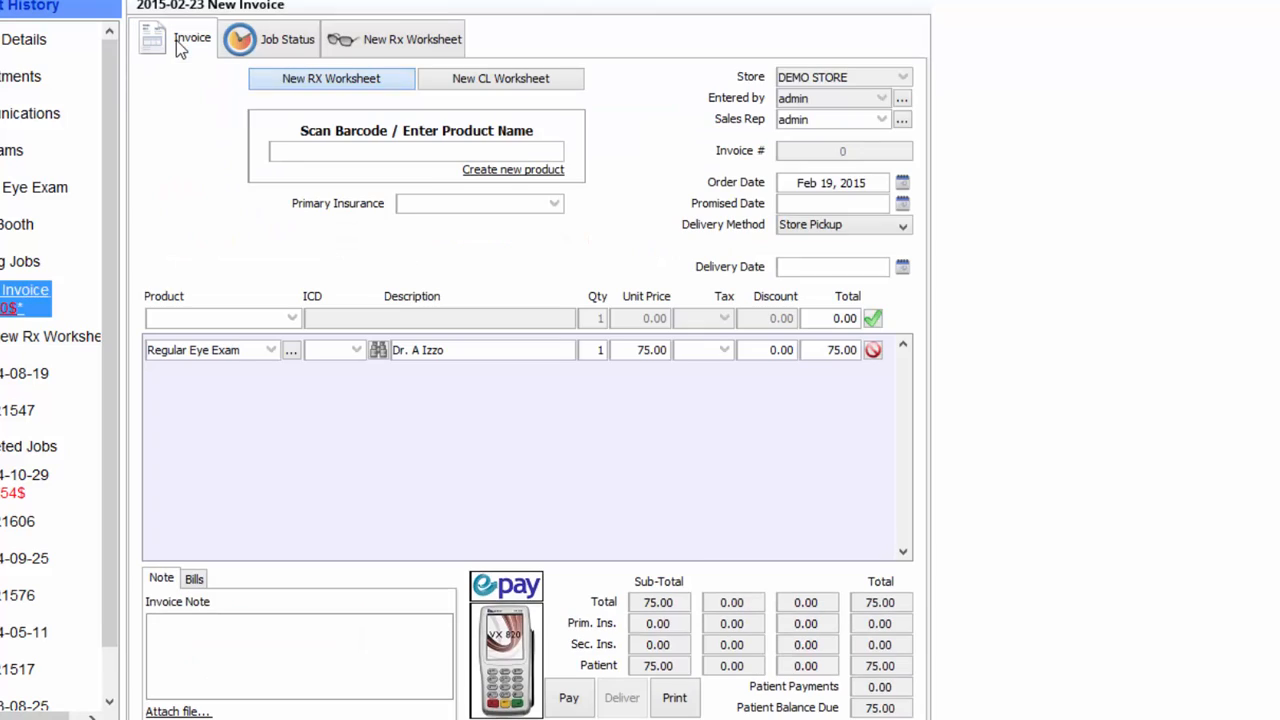
left_click(379, 352)
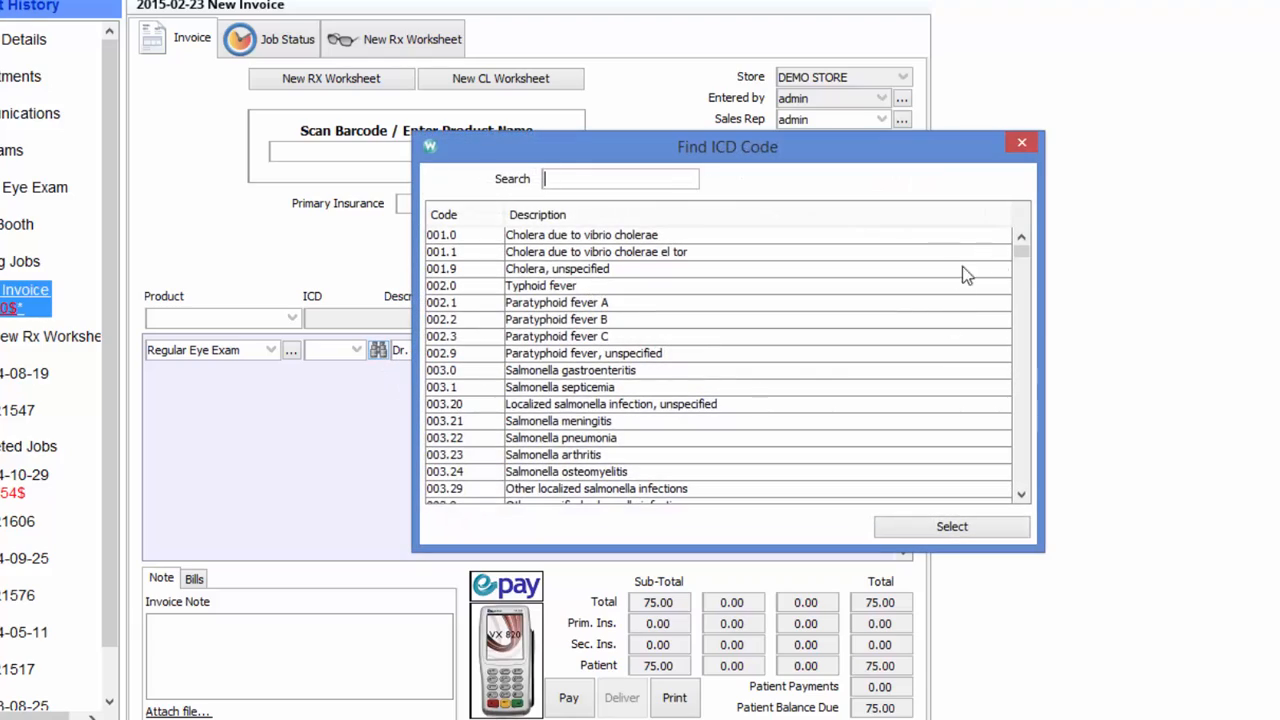
mouse_move(1022, 255)
left_mouse_down()
mouse_move(1021, 393)
mouse_move(1028, 245)
left_mouse_up()
left_click(1022, 146)
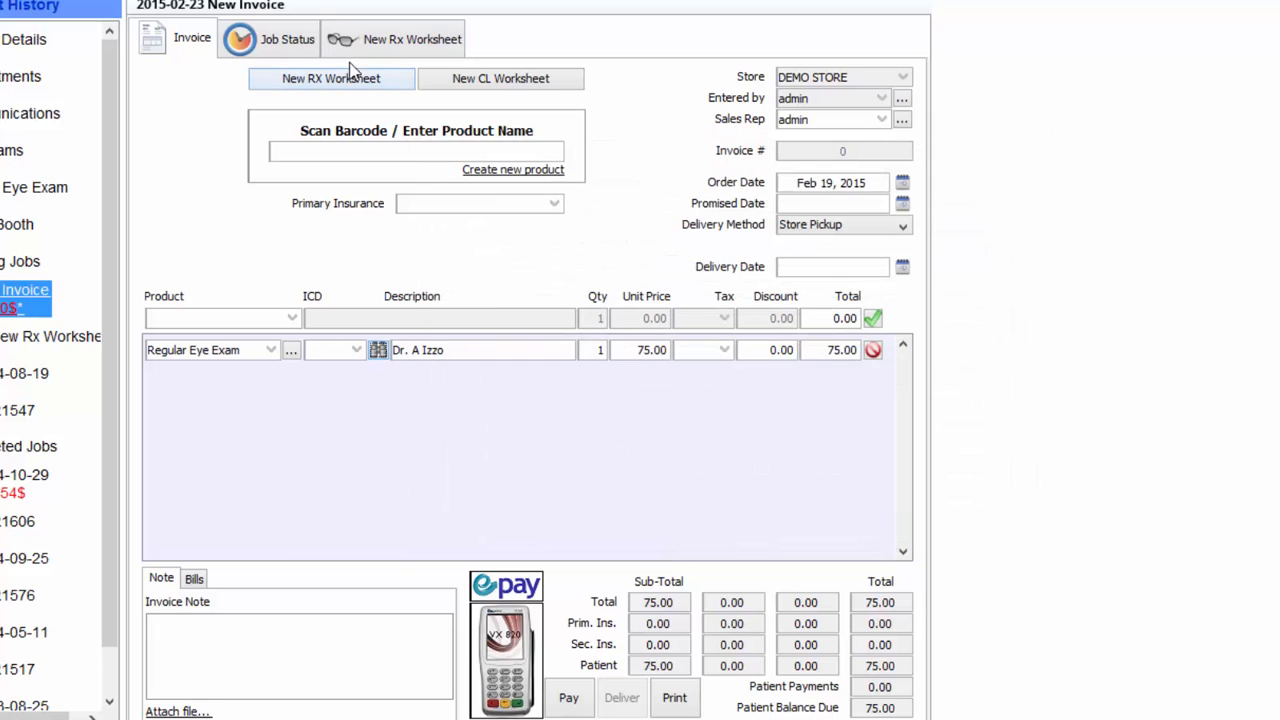
Step: Replace the Patients Frame option in the Rx worksheet with the Wink Laurin C02 frame and return to the invoice
left_click(375, 45)
left_click(900, 146)
left_click(890, 163)
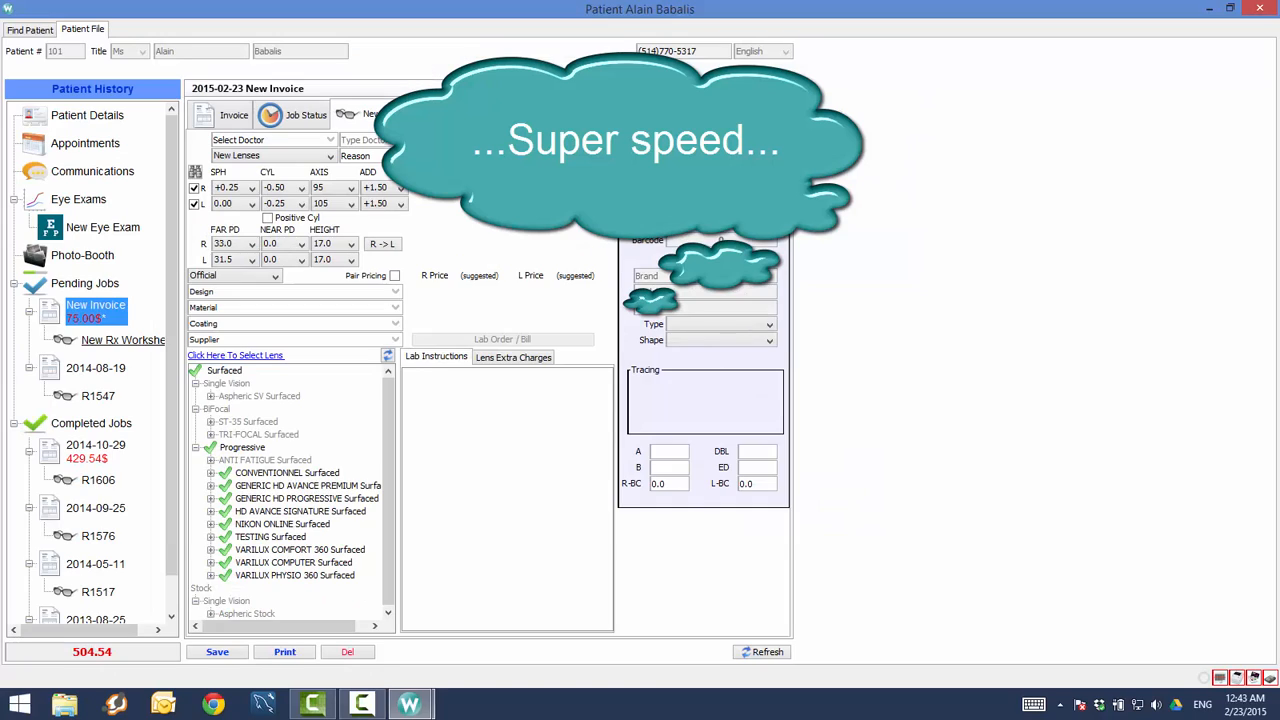
double_click(334, 327)
left_click(210, 113)
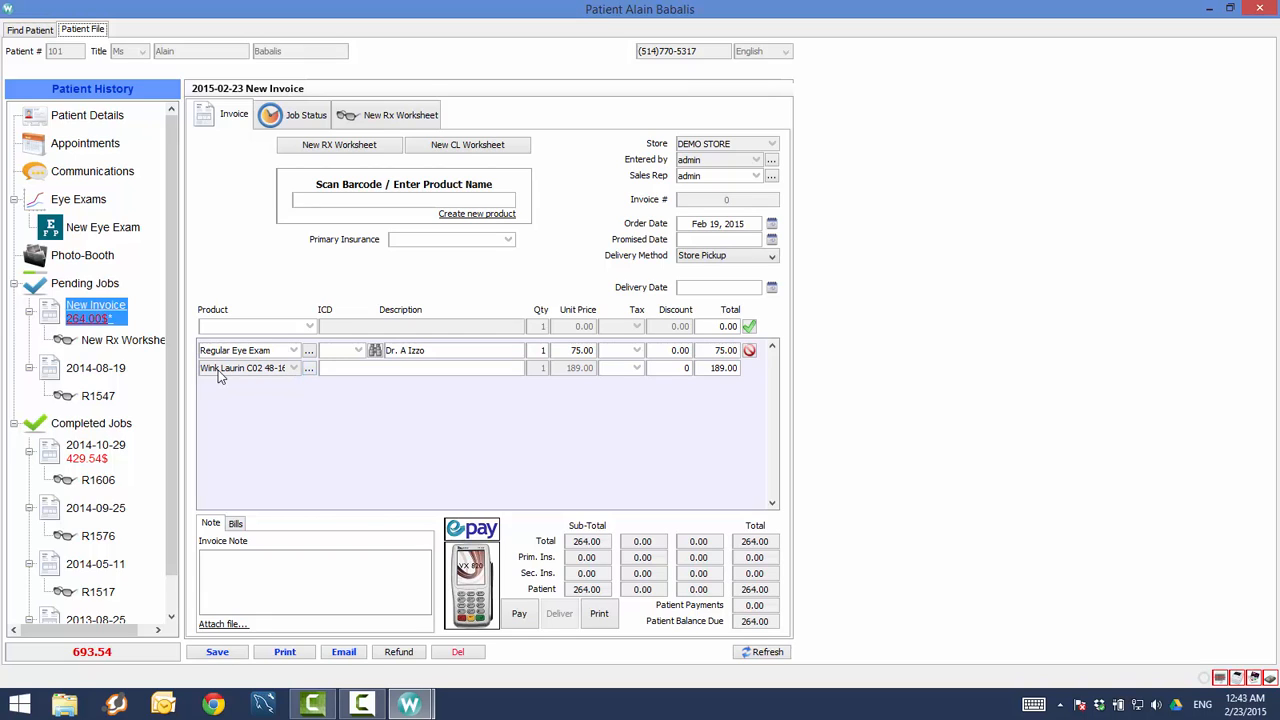
Step: Open the Wink Laurin frame's record from the invoice line, review its pricing, tracing and inventory details, and close it
left_click(309, 369)
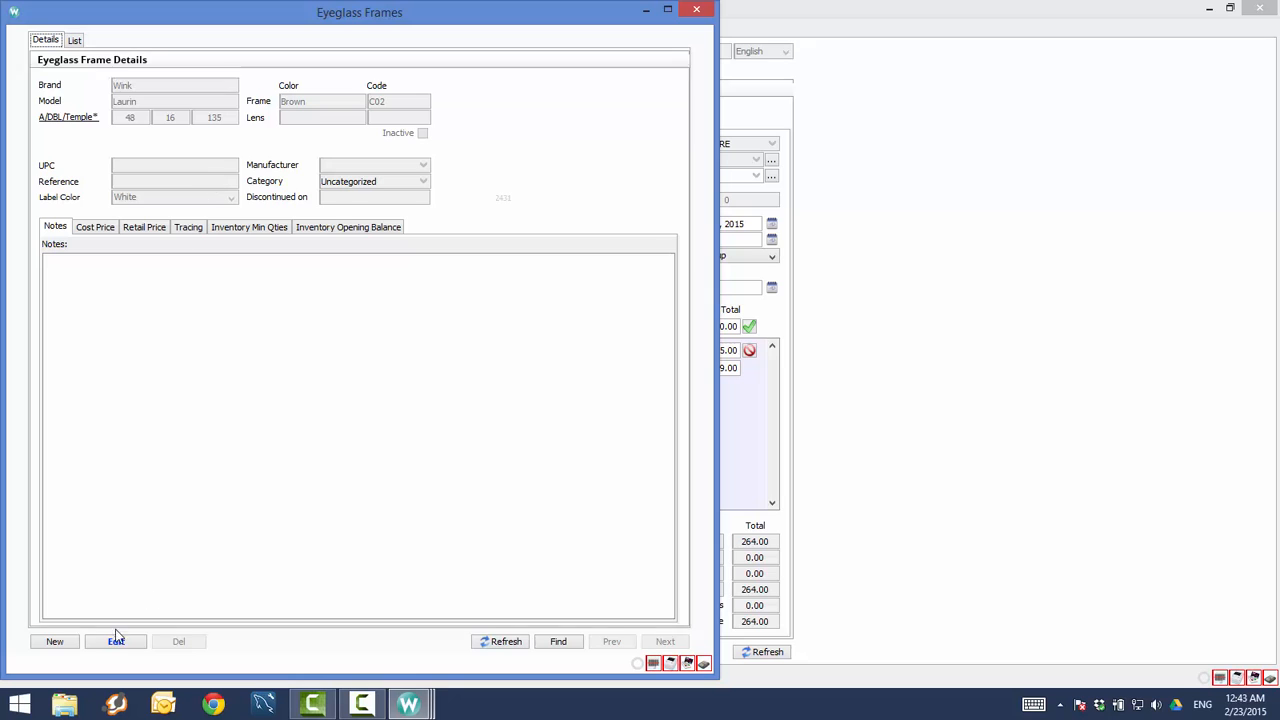
left_click(130, 642)
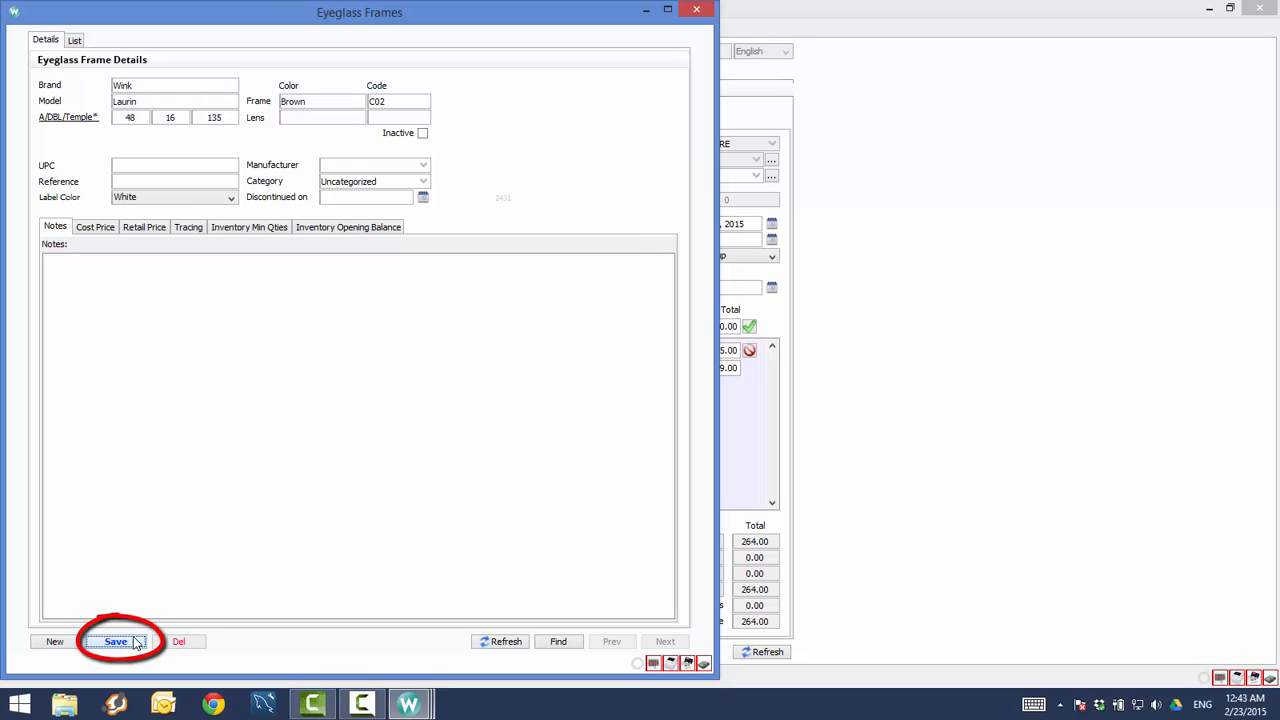
left_click(107, 228)
left_click(140, 228)
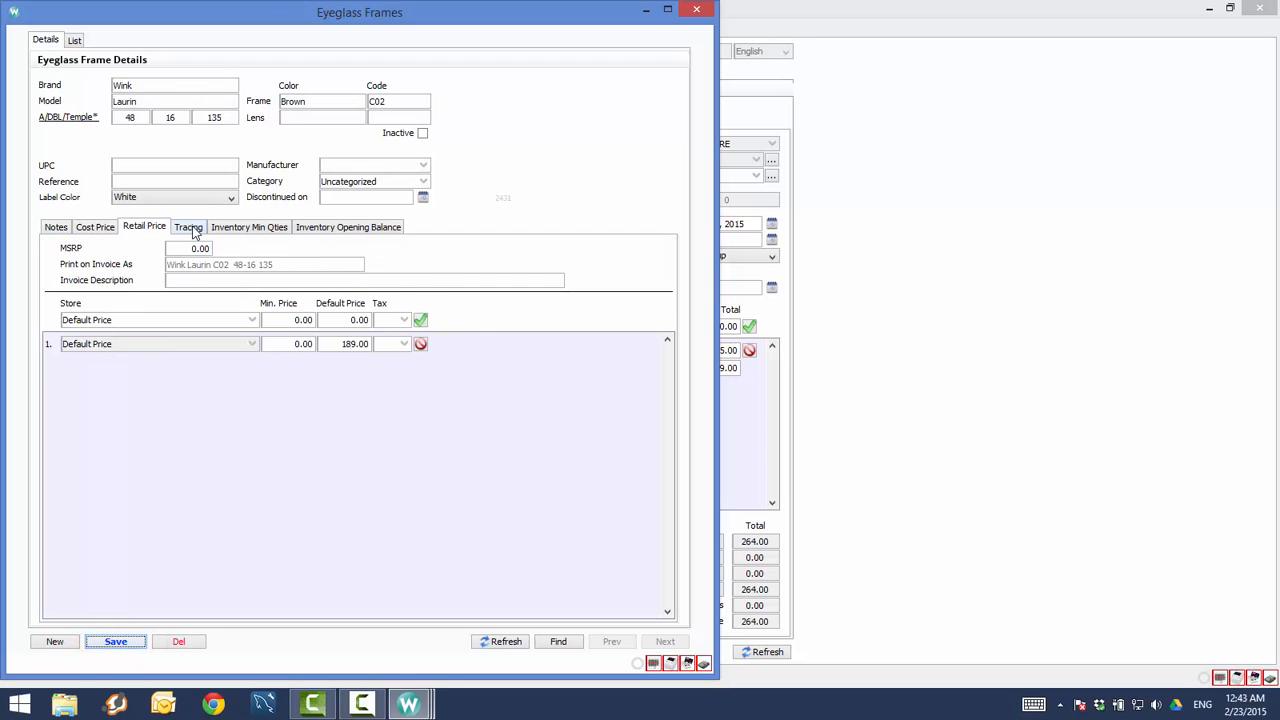
left_click(190, 228)
left_click(246, 228)
left_click(307, 228)
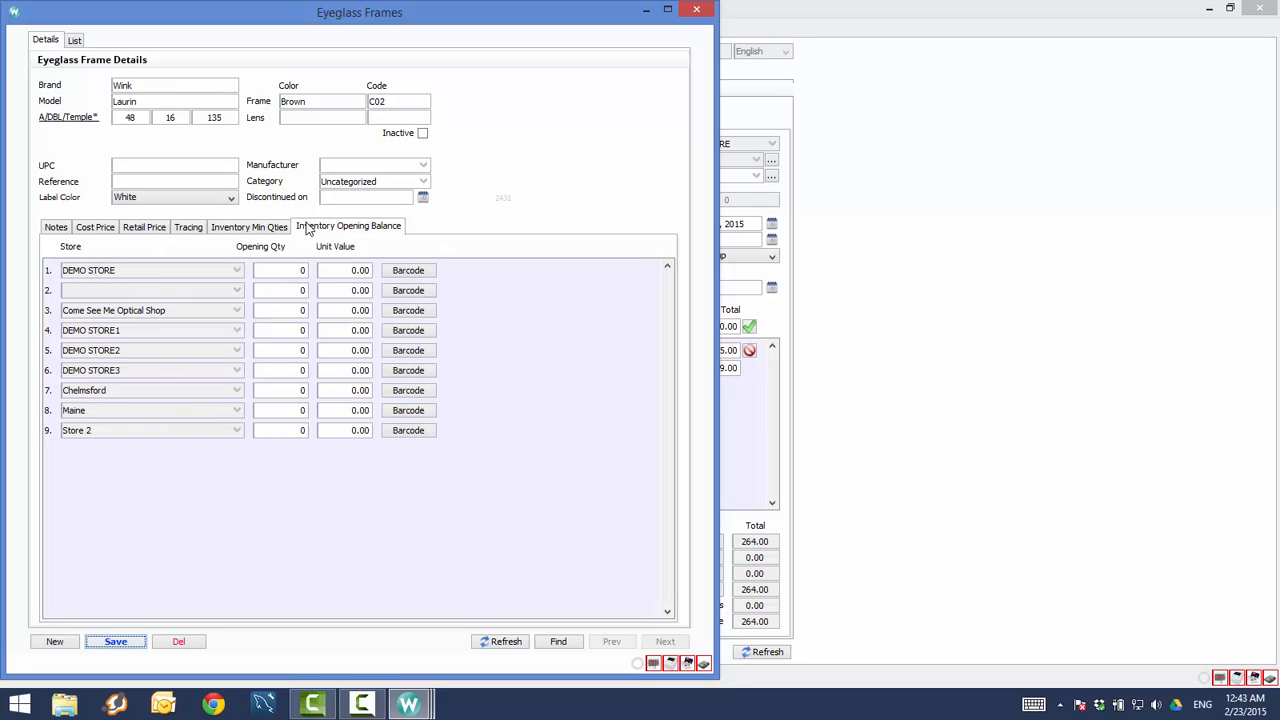
left_click(98, 228)
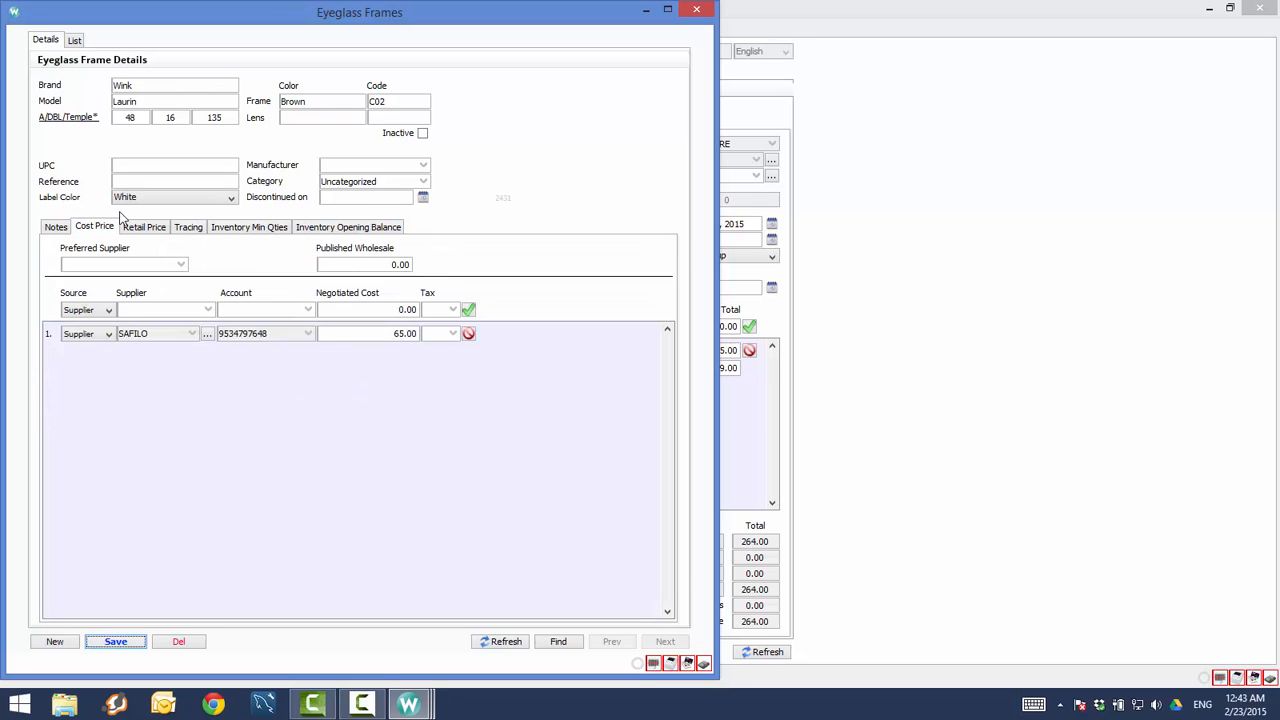
left_click(708, 9)
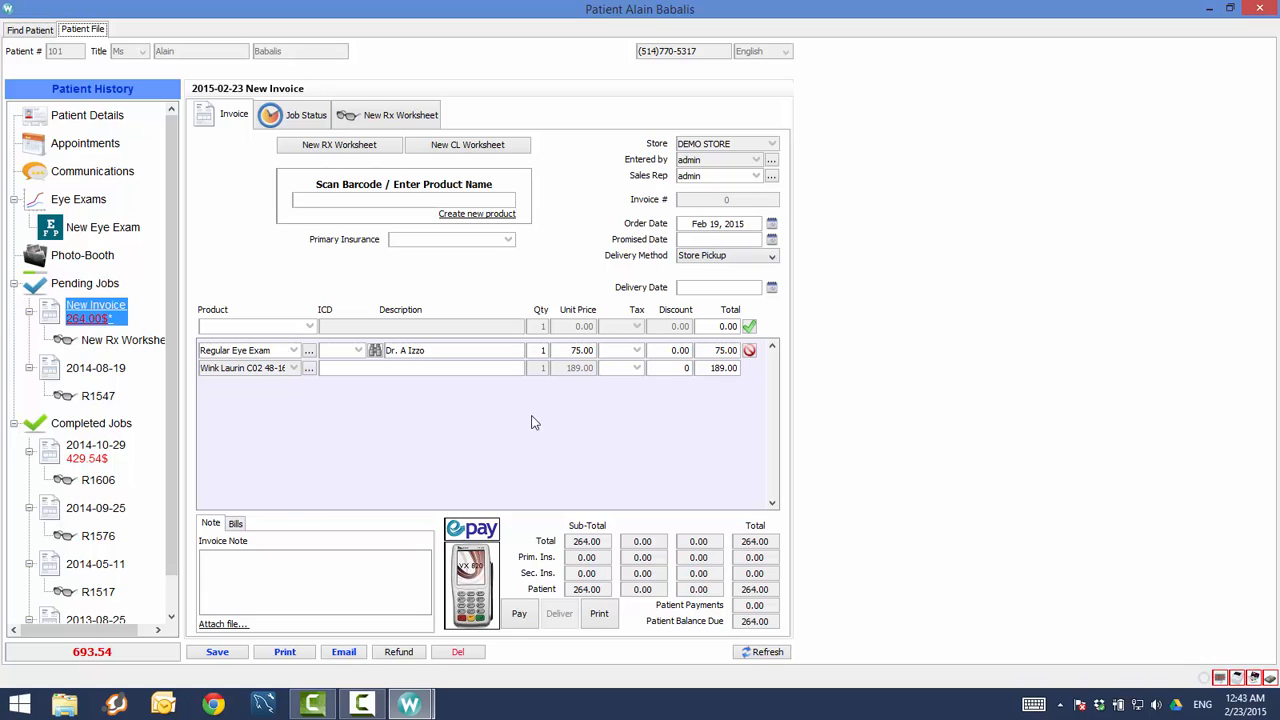
Step: Attach the file Wink-ToBeTranslated-20140823.docx from the Documents folder to the invoice
left_click(224, 625)
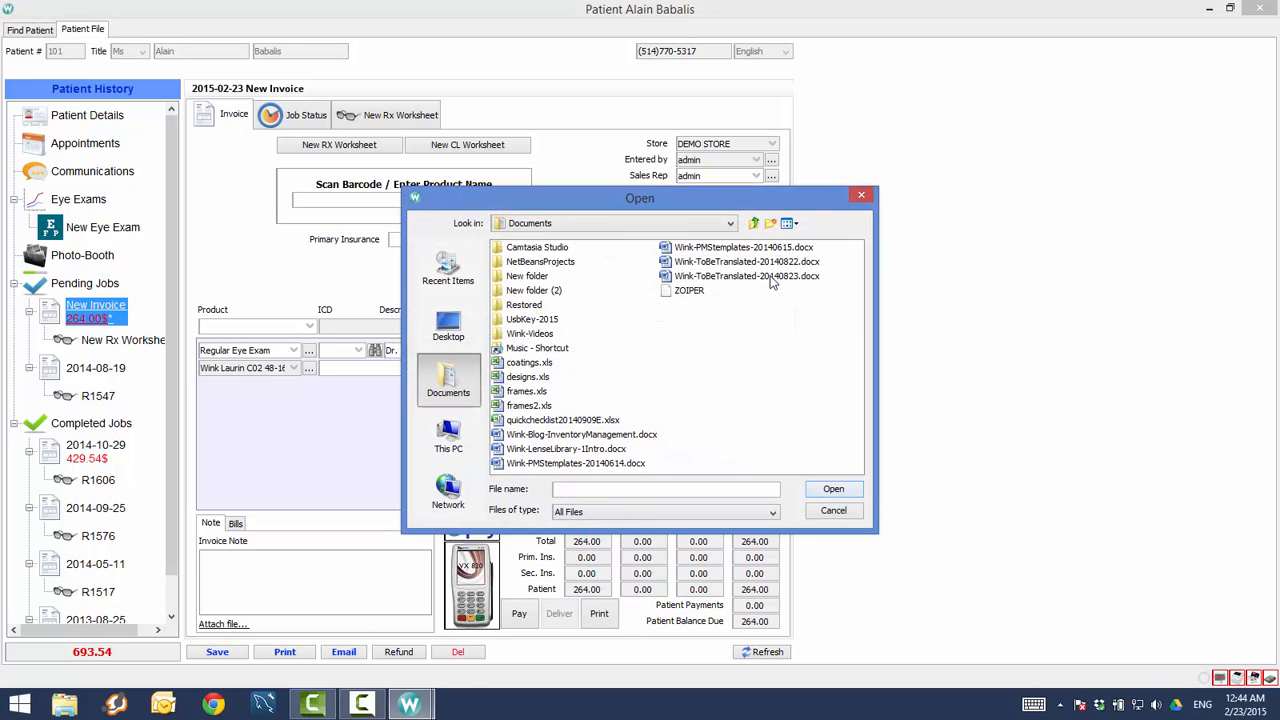
left_click(773, 276)
left_click(834, 490)
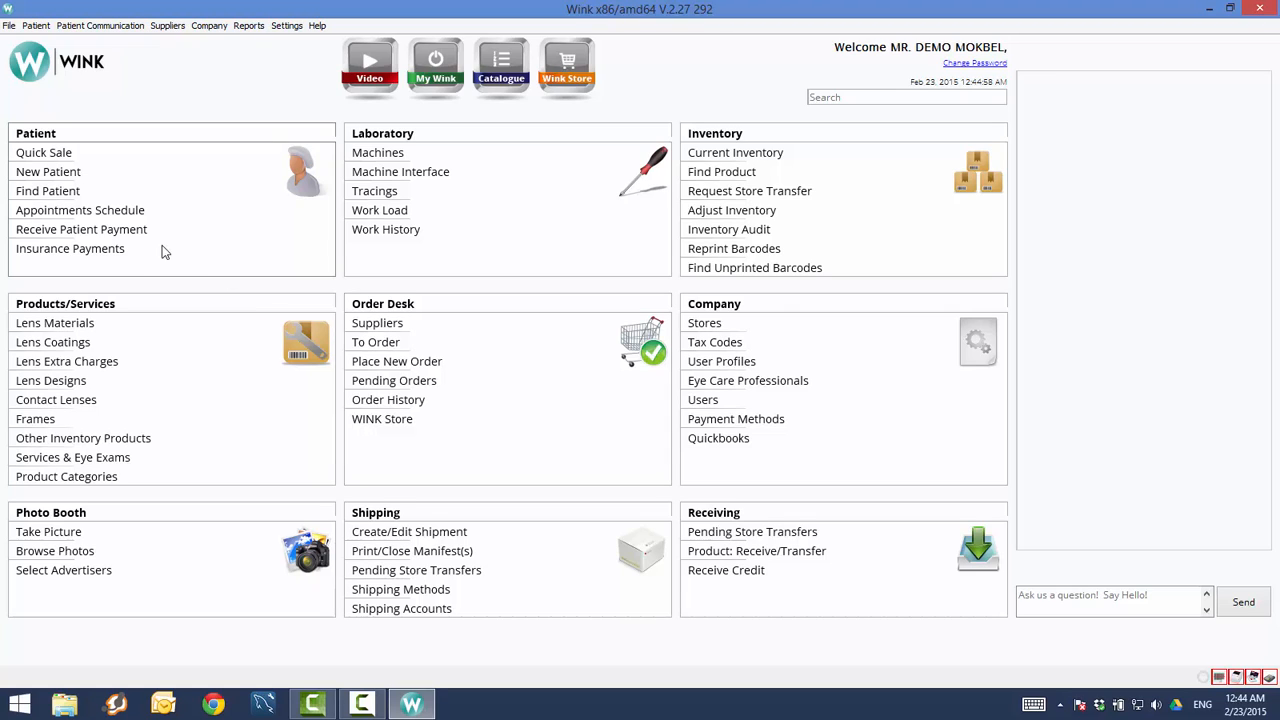
Step: Start a new insurance payment with EyeMed as the insurance provider
left_click(63, 253)
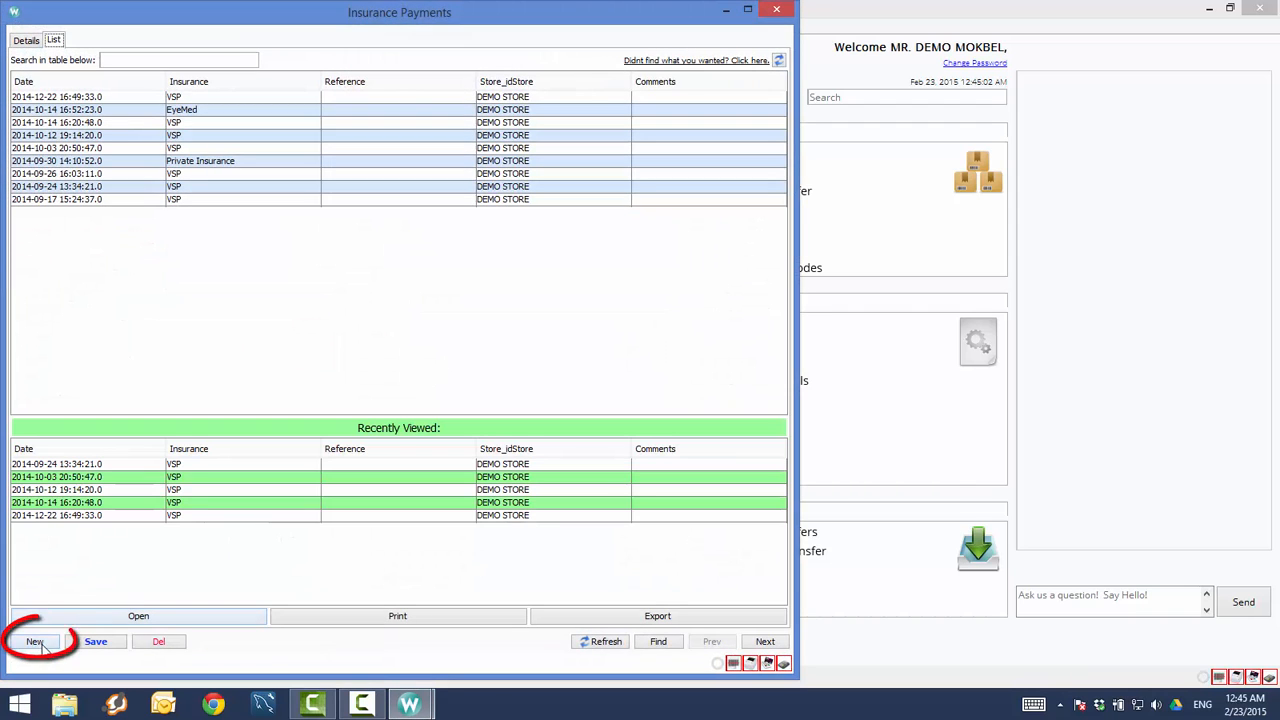
left_click(35, 641)
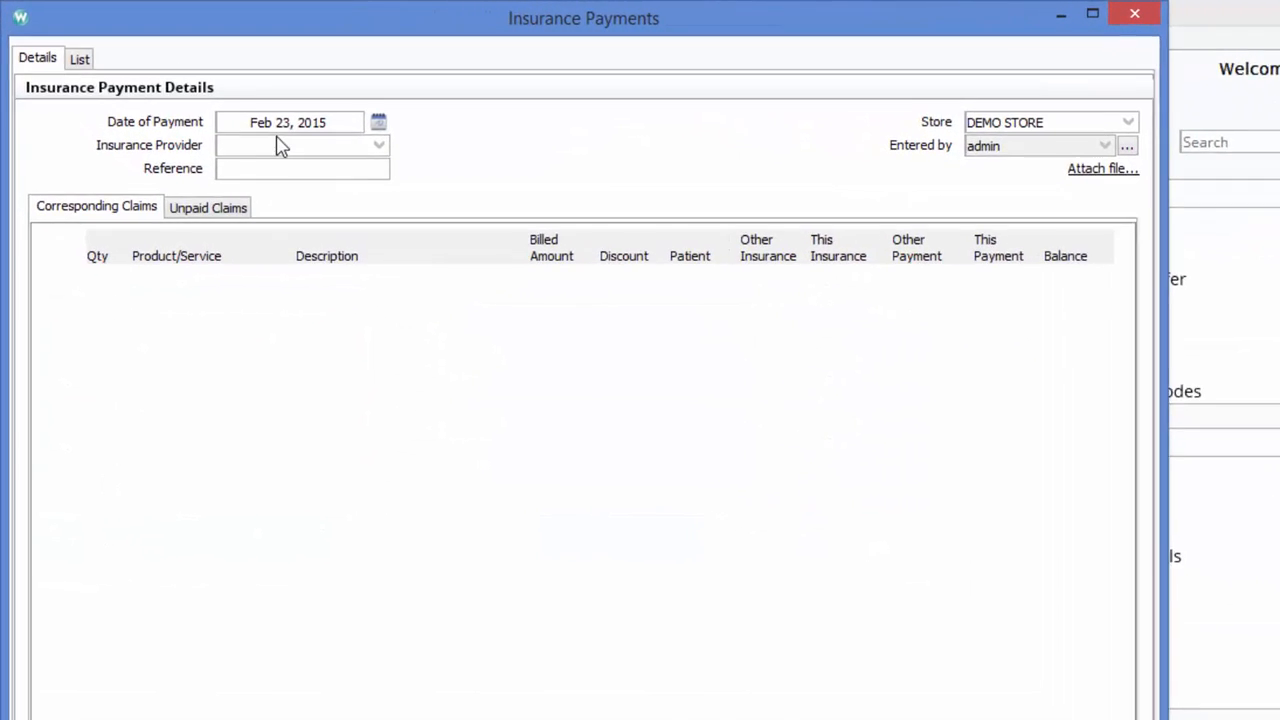
left_click(246, 130)
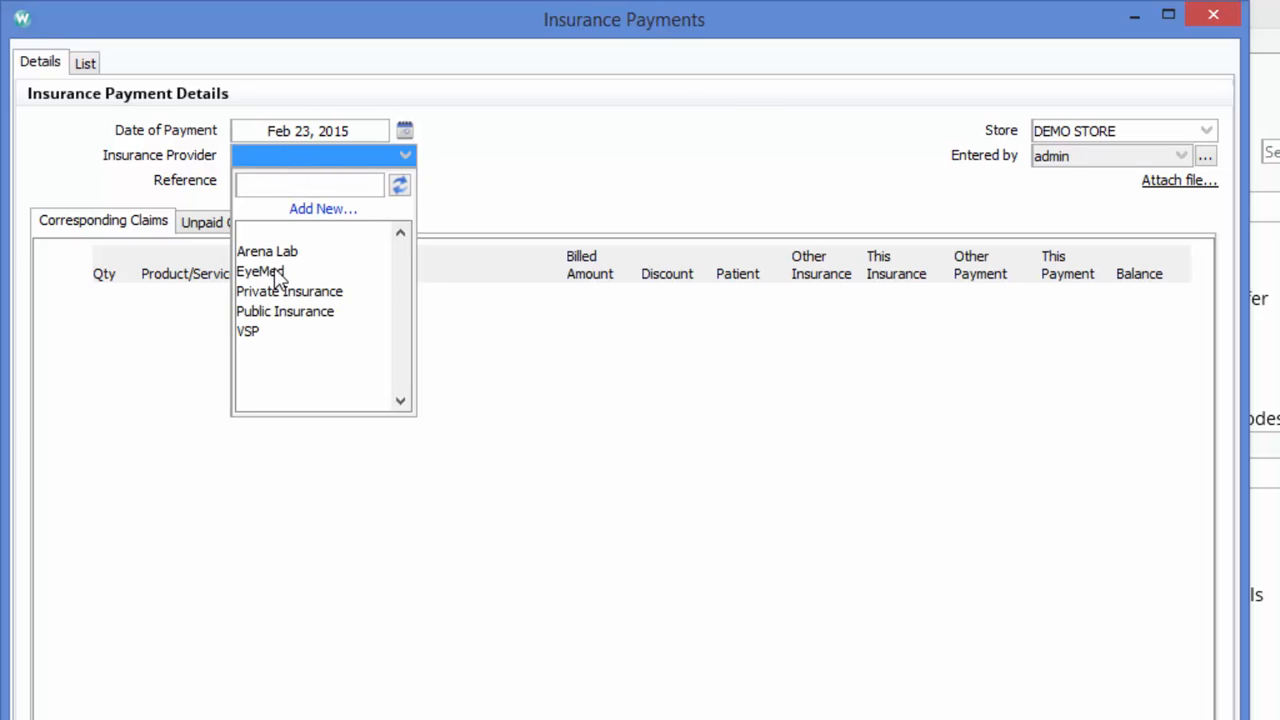
left_click(322, 272)
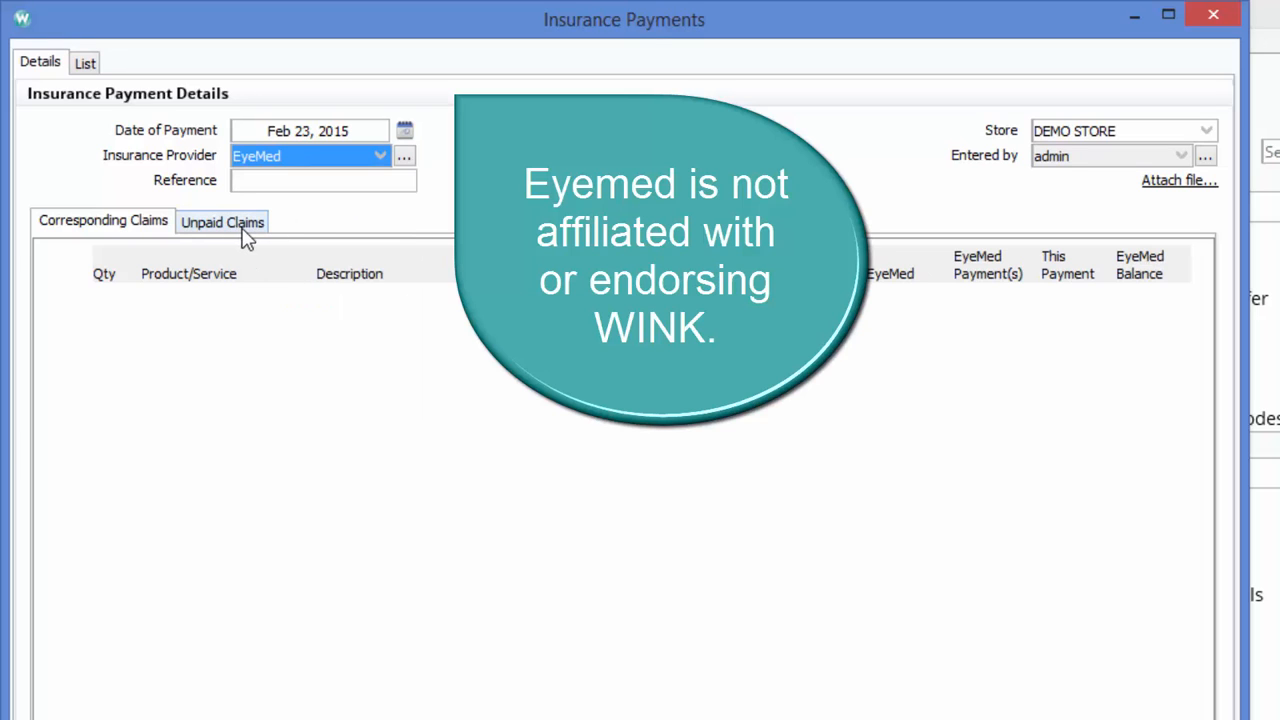
Step: Review EyeMed's unpaid claims sorted by last name, invoice date and invoice number, and close the insurance payment
left_click(246, 236)
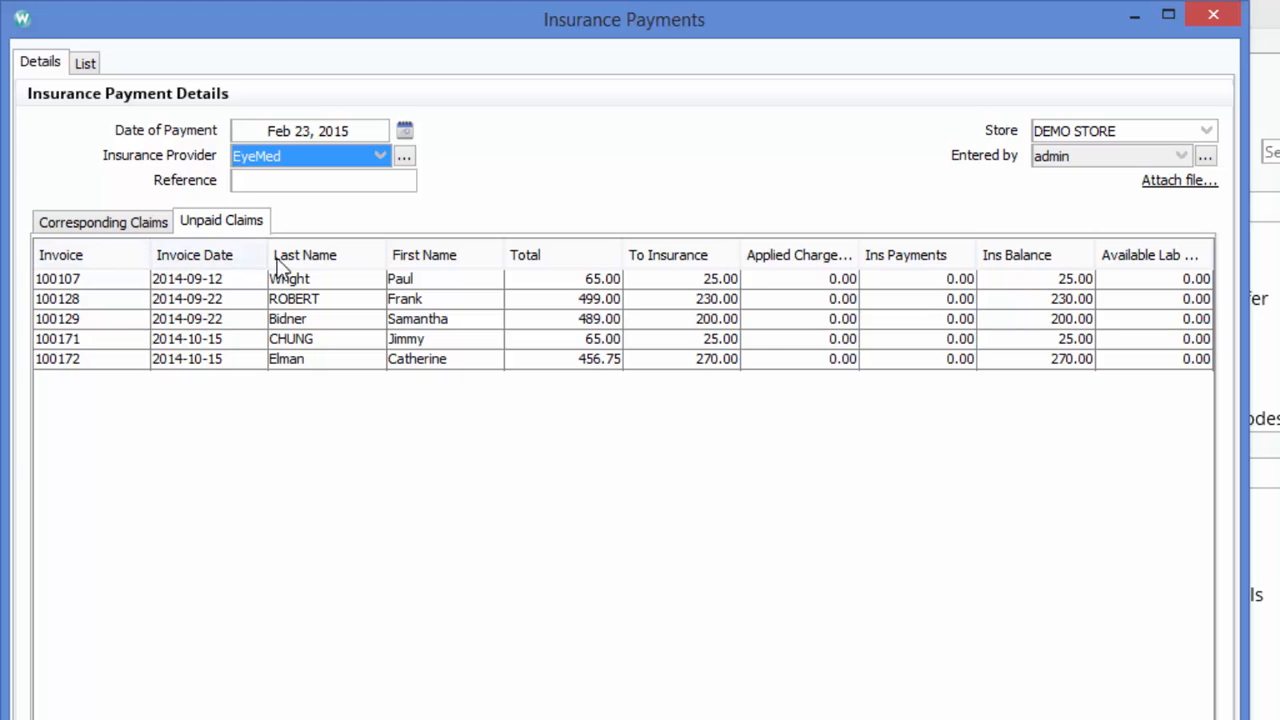
left_click(350, 257)
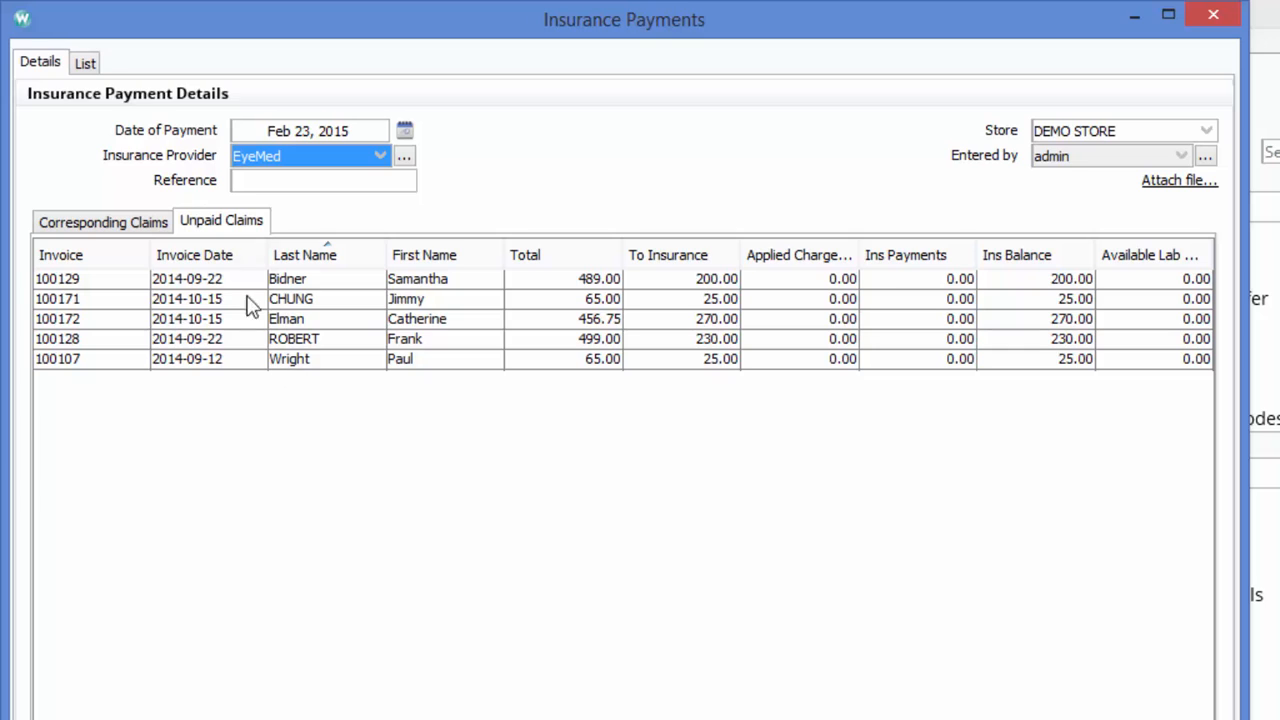
left_click(251, 258)
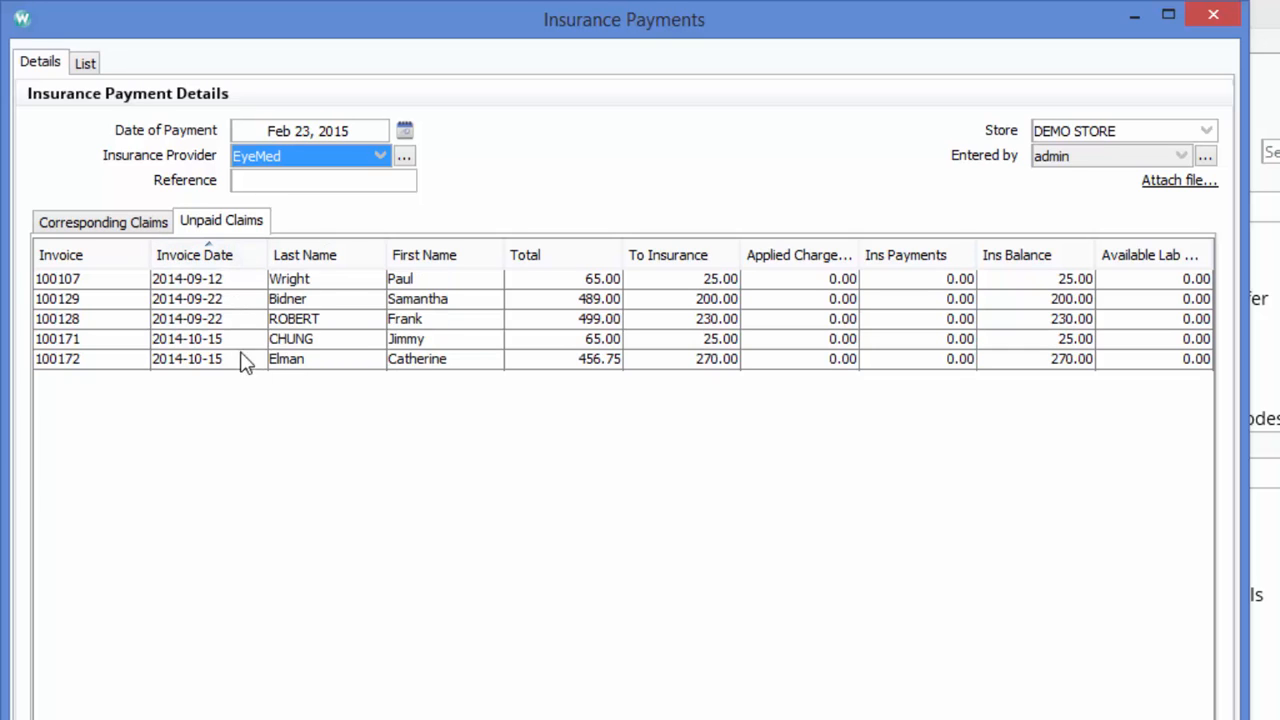
left_click(88, 255)
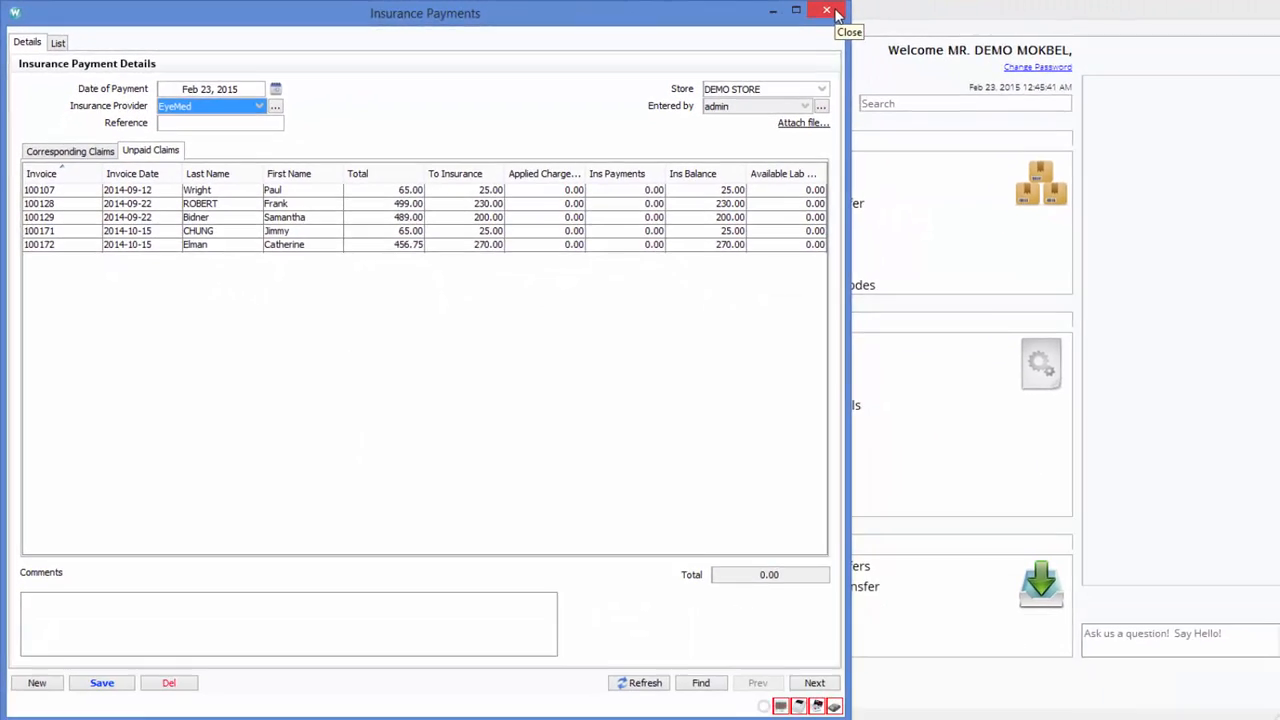
left_click(1041, 13)
left_click(409, 367)
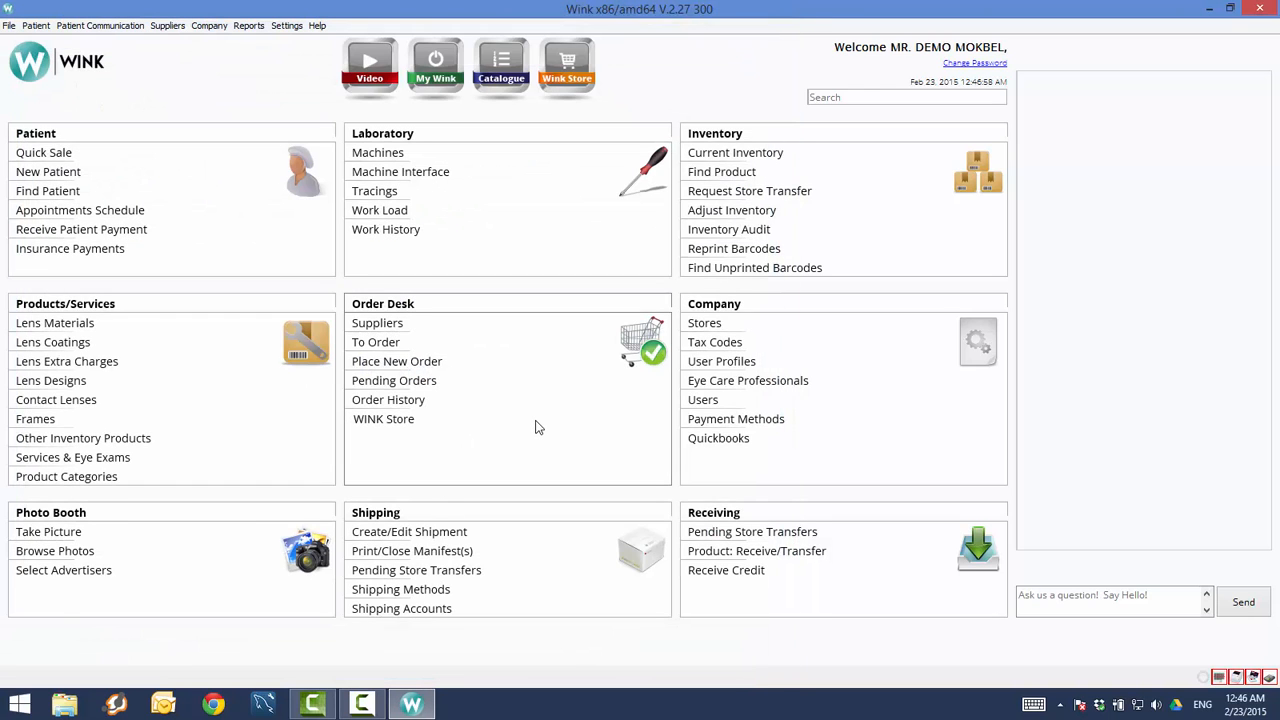
Step: View the current inventory of frames for DEMO STORE, check the stock quantity filter options, and close the list
left_click(778, 158)
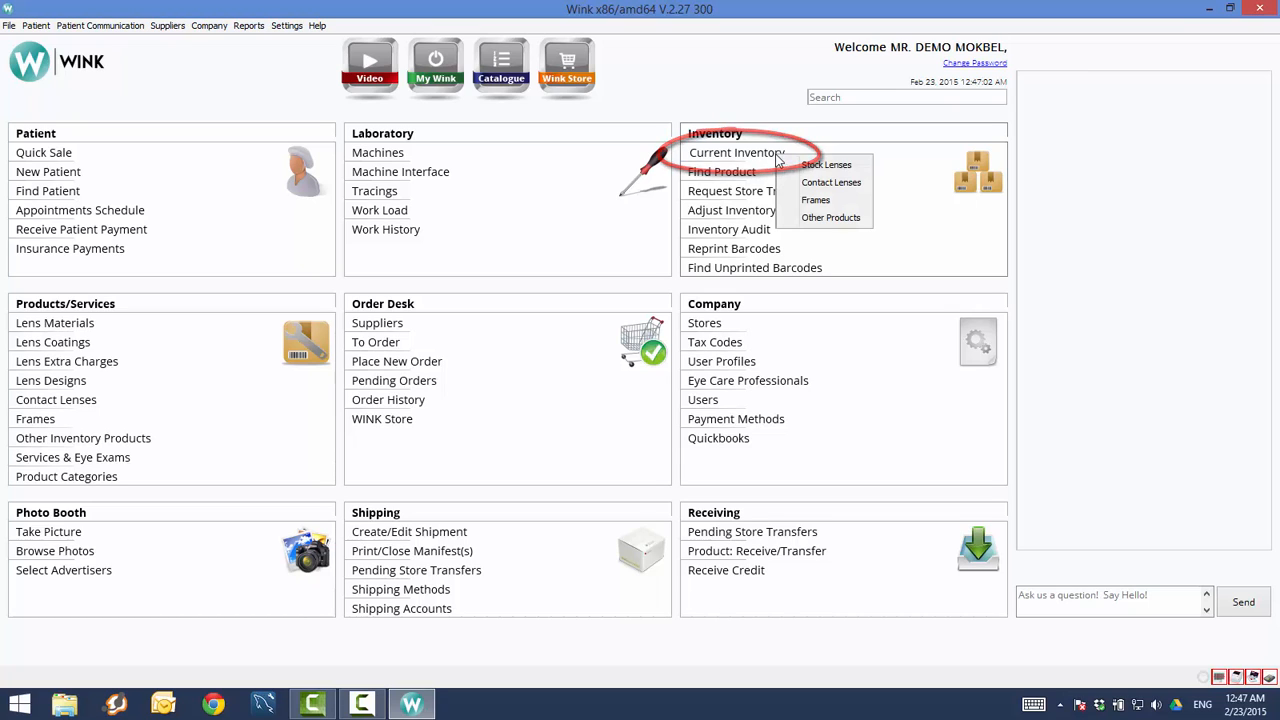
left_click(836, 204)
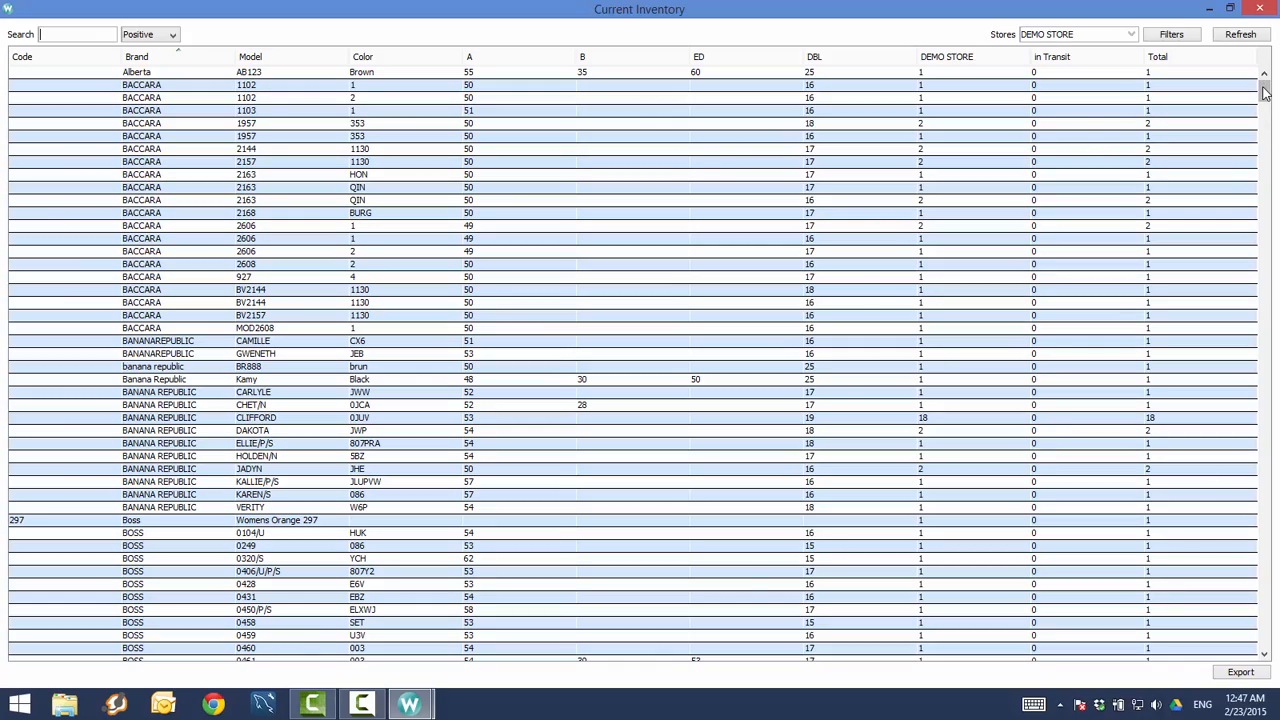
mouse_move(1265, 90)
left_mouse_down()
mouse_move(1268, 423)
mouse_move(1268, 82)
left_mouse_up()
left_click(174, 37)
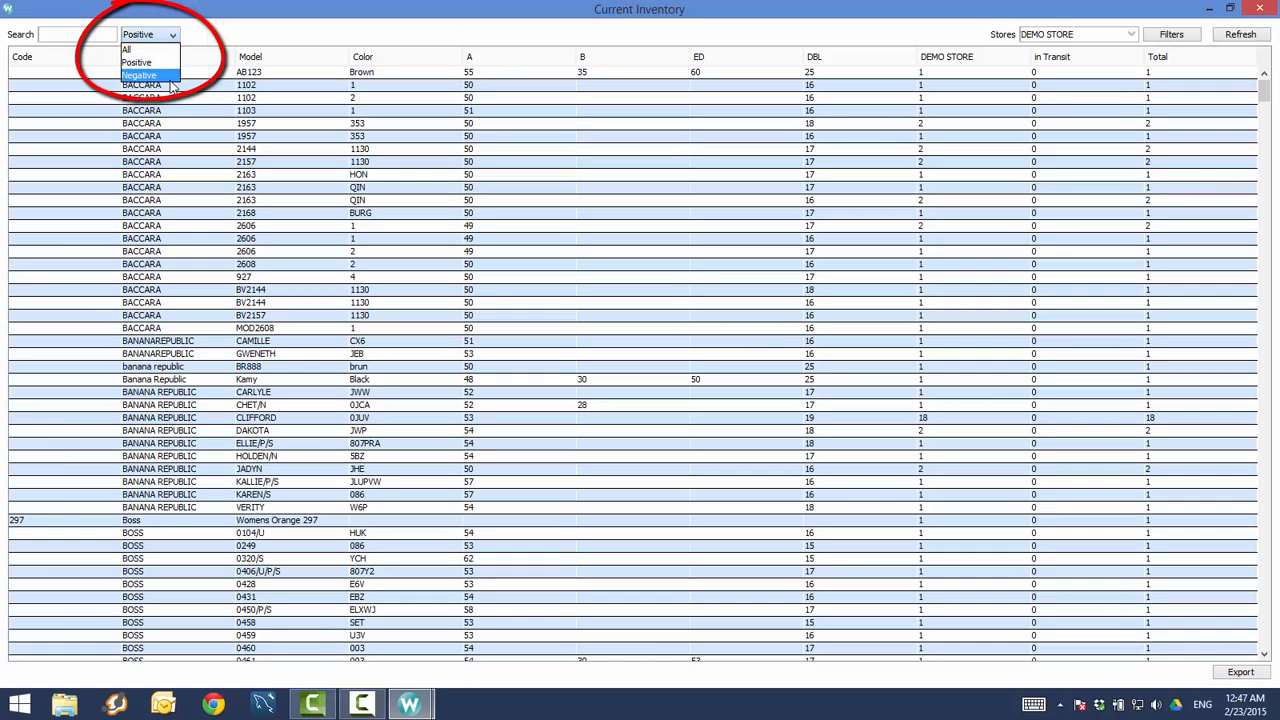
left_click(1262, 12)
left_click(1262, 12)
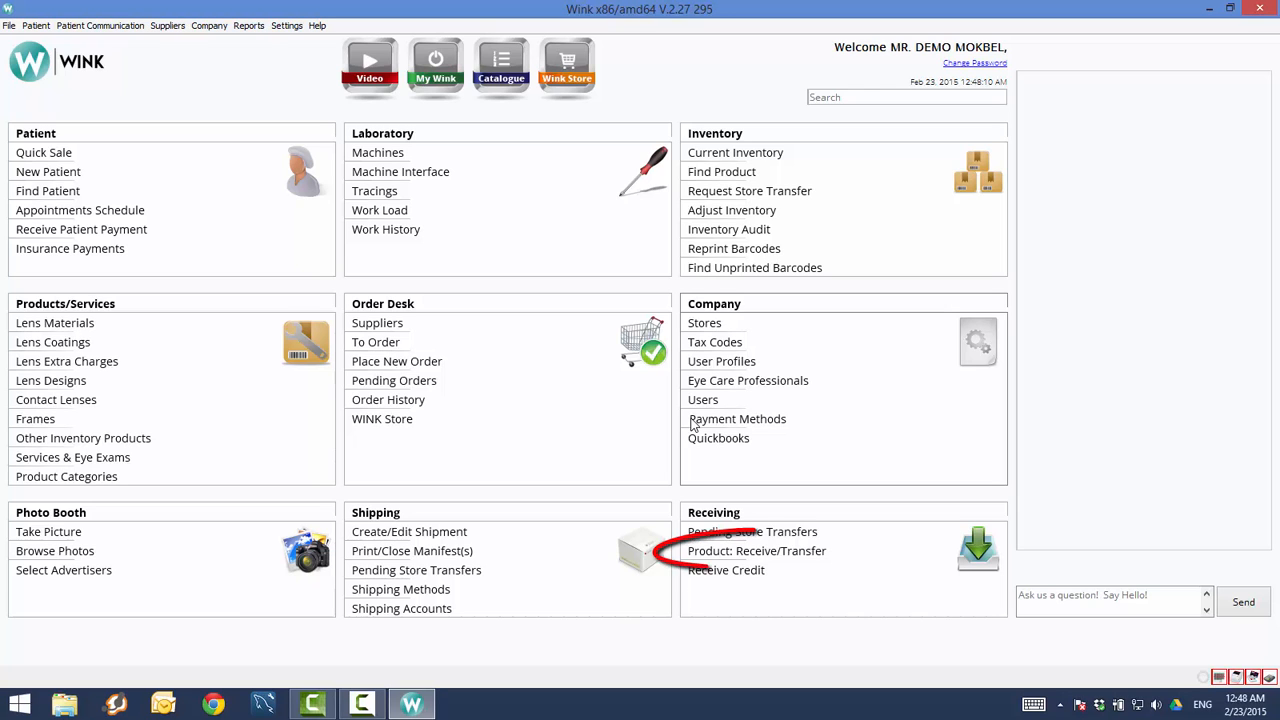
Step: Open the SAFILO product receipt dated 2015-01-15 from the list of received products
left_click(775, 552)
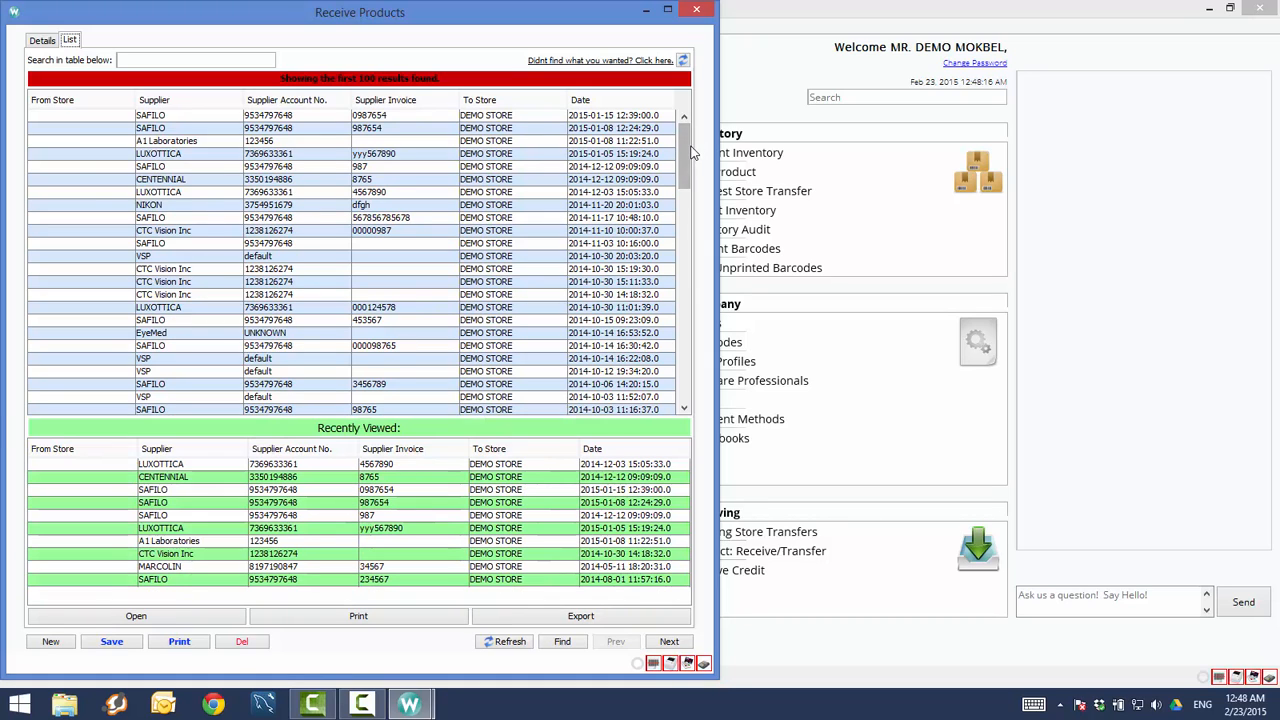
double_click(183, 117)
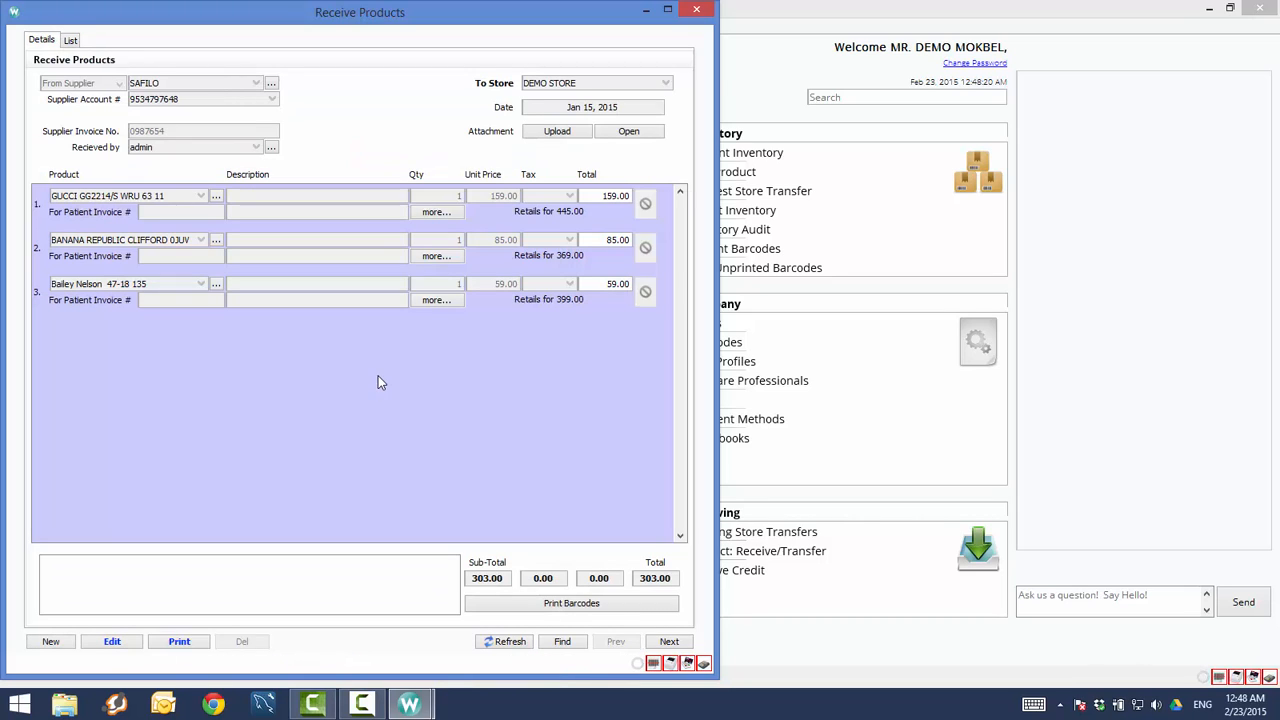
Step: Set the unit price of the Bailey Nelson 47-18 135 frame to 69.00 on the receipt, save it and close the receipt
left_click(124, 644)
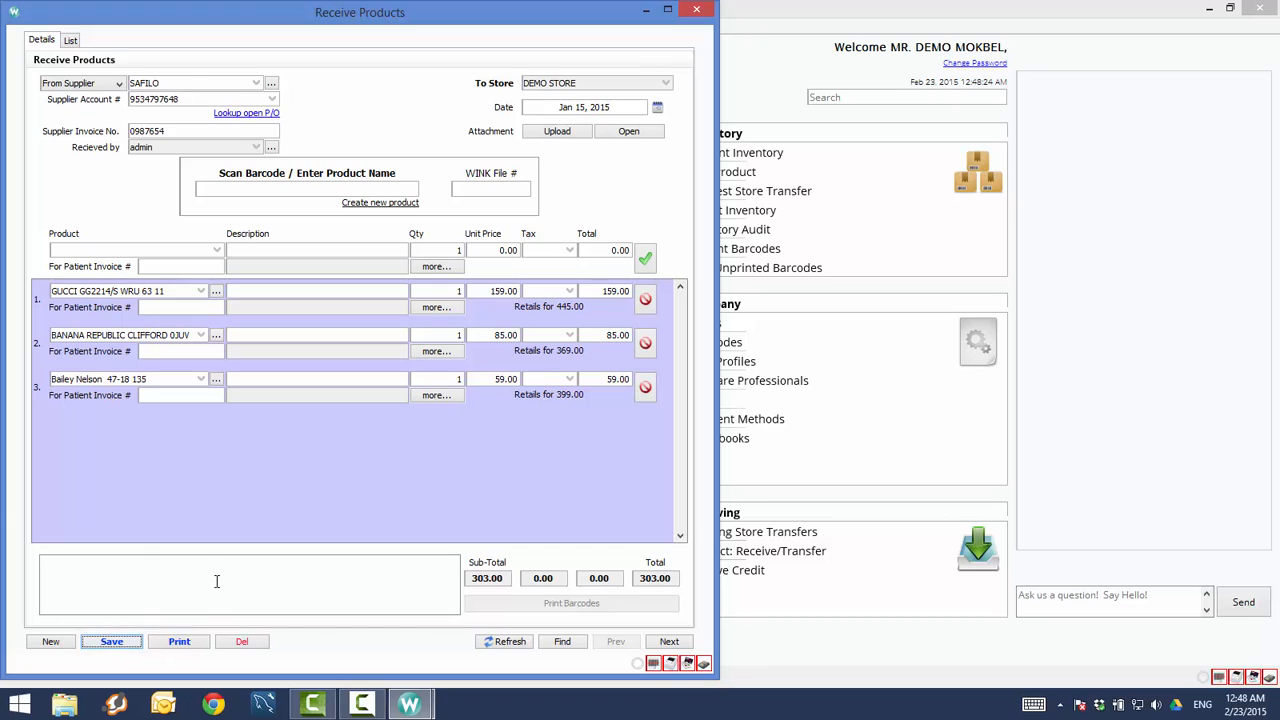
left_click(492, 378)
type("69")
left_click(110, 640)
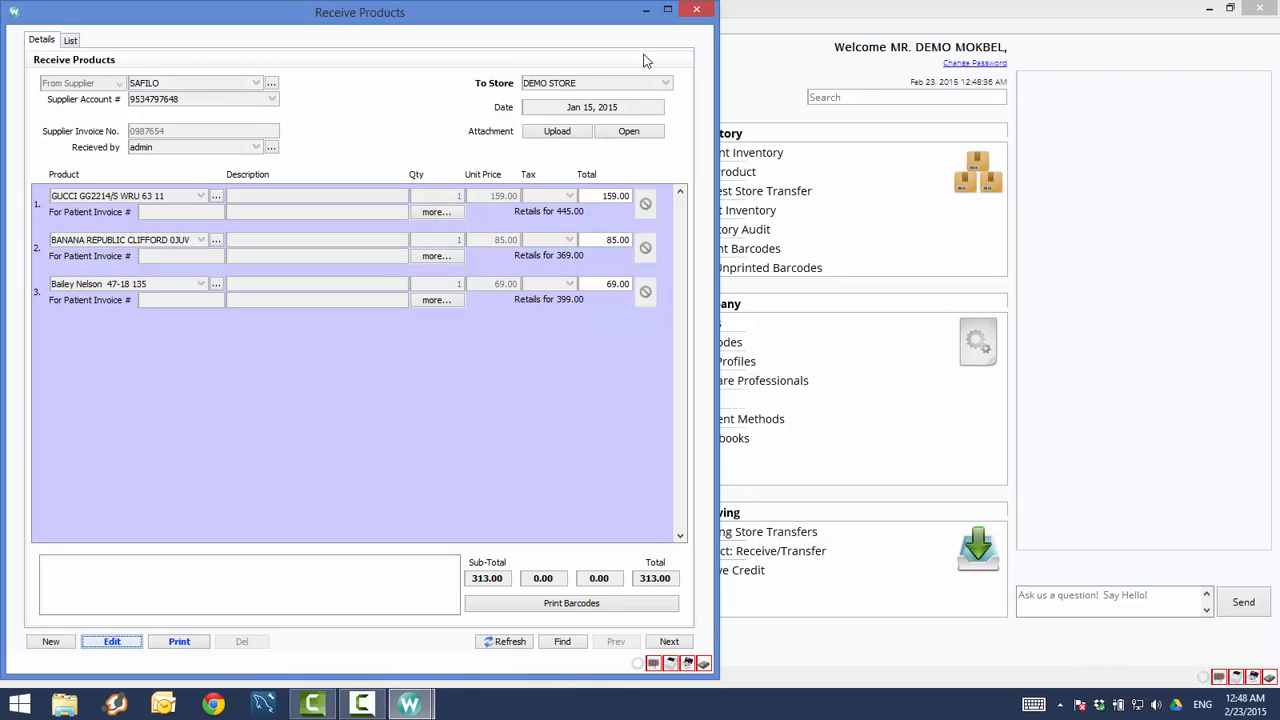
left_click(696, 9)
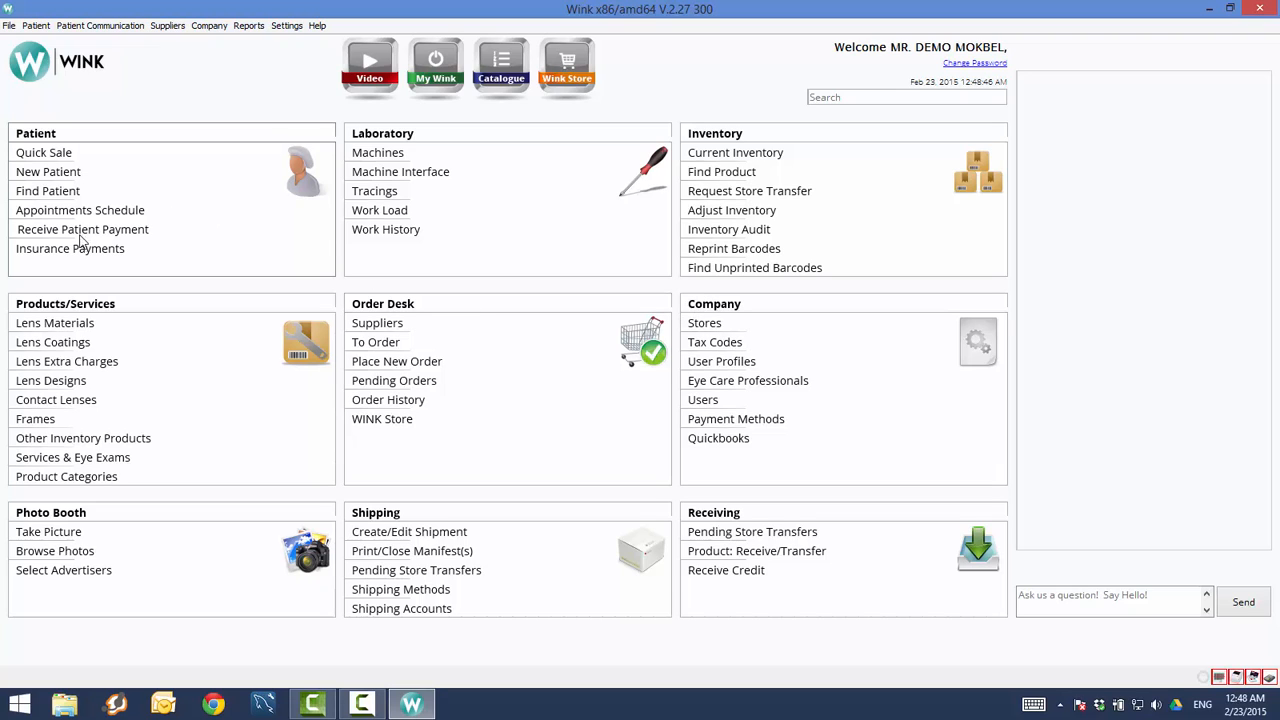
Step: Search the patient list by first name and open the file of the fourth matching patient
left_click(40, 191)
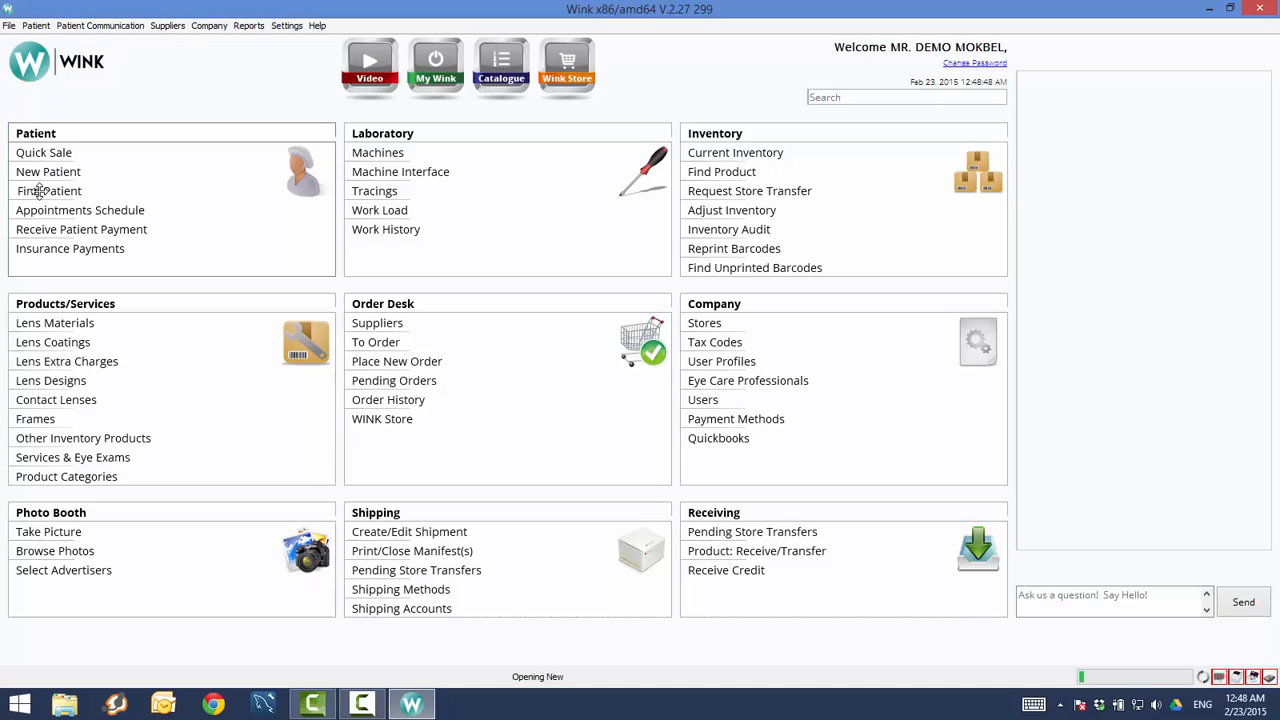
scroll(760, 370, "down", 15)
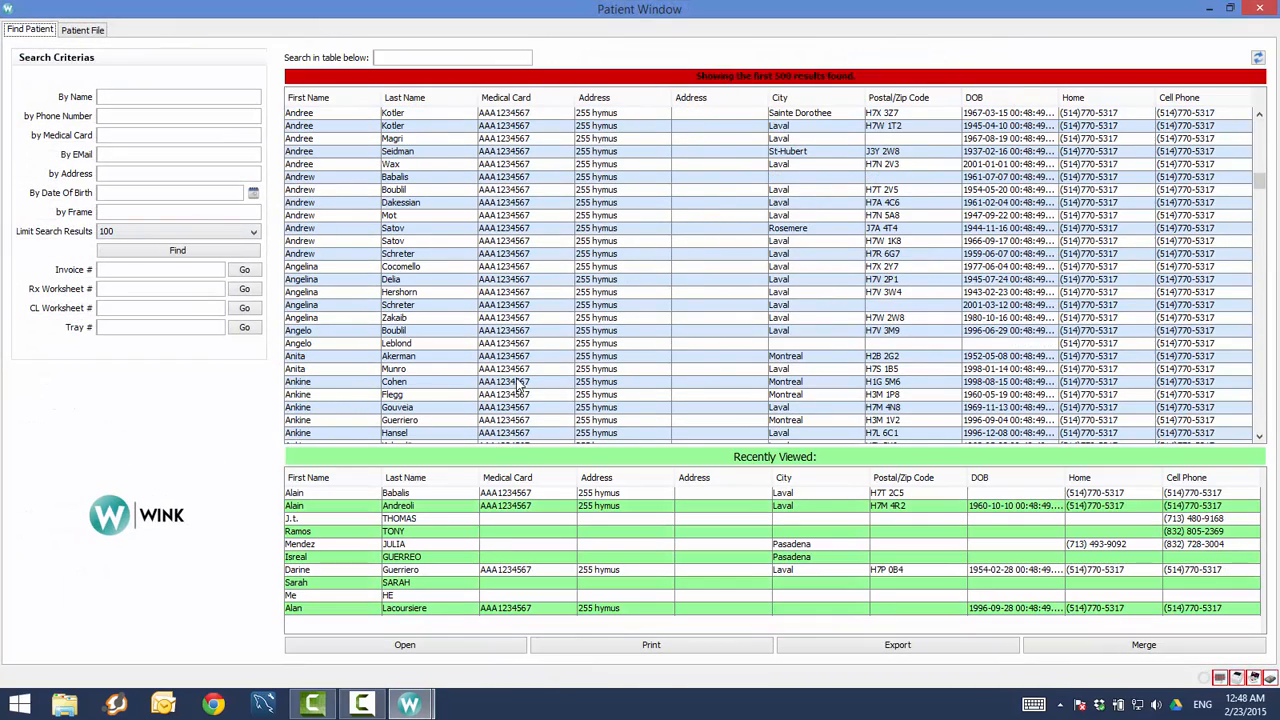
left_click(154, 97)
type("john")
key("Return")
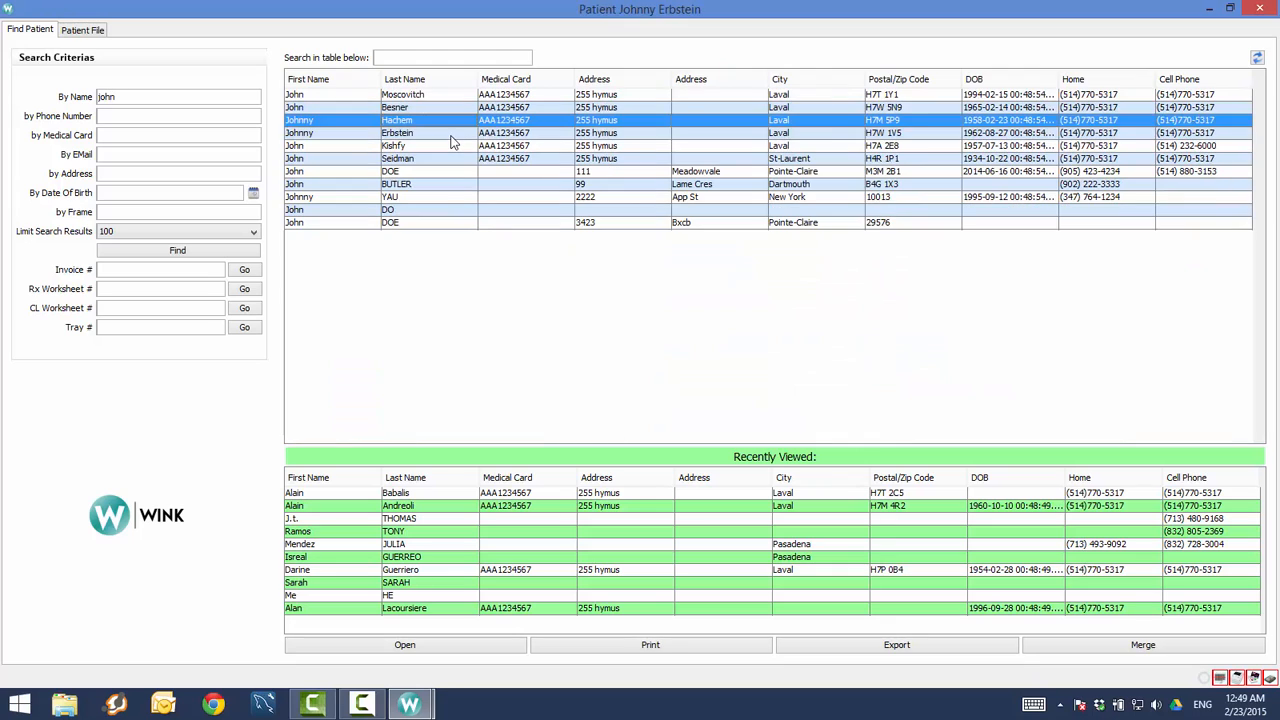
double_click(451, 133)
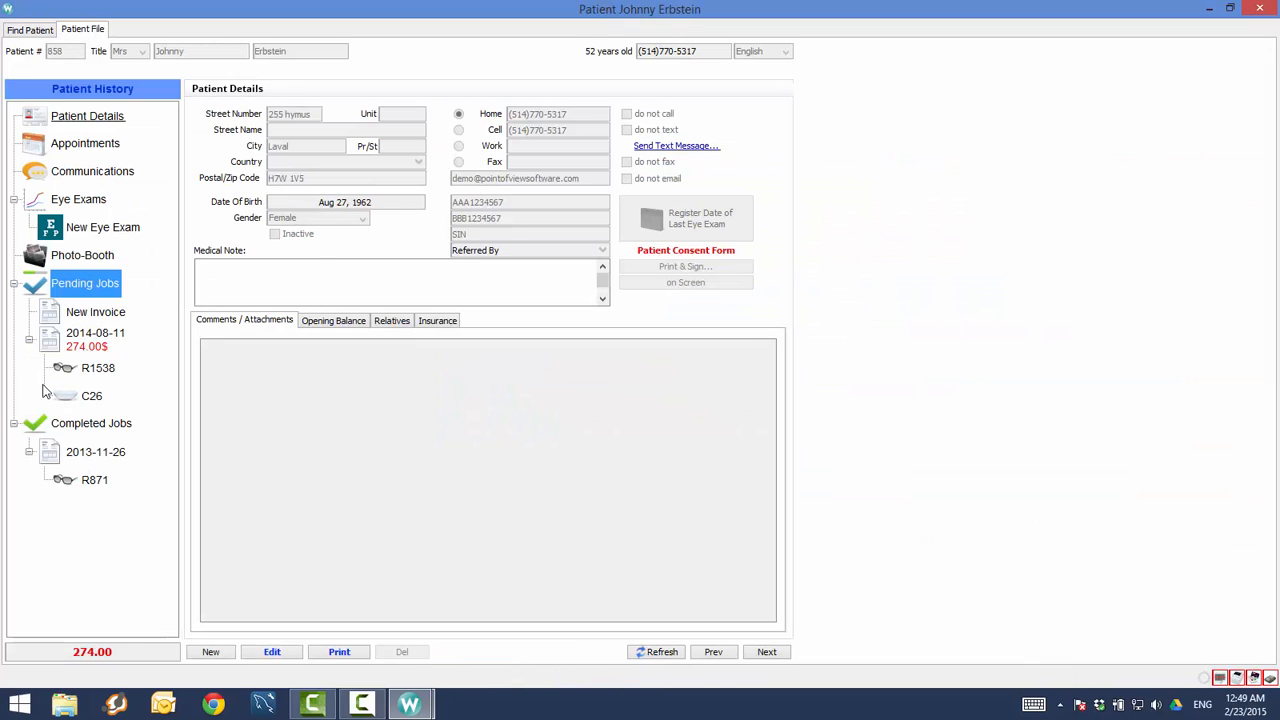
Step: Put the patient's pending 2014-08-11 invoice in edit mode and delete its 200.00 cash payment
left_click(95, 340)
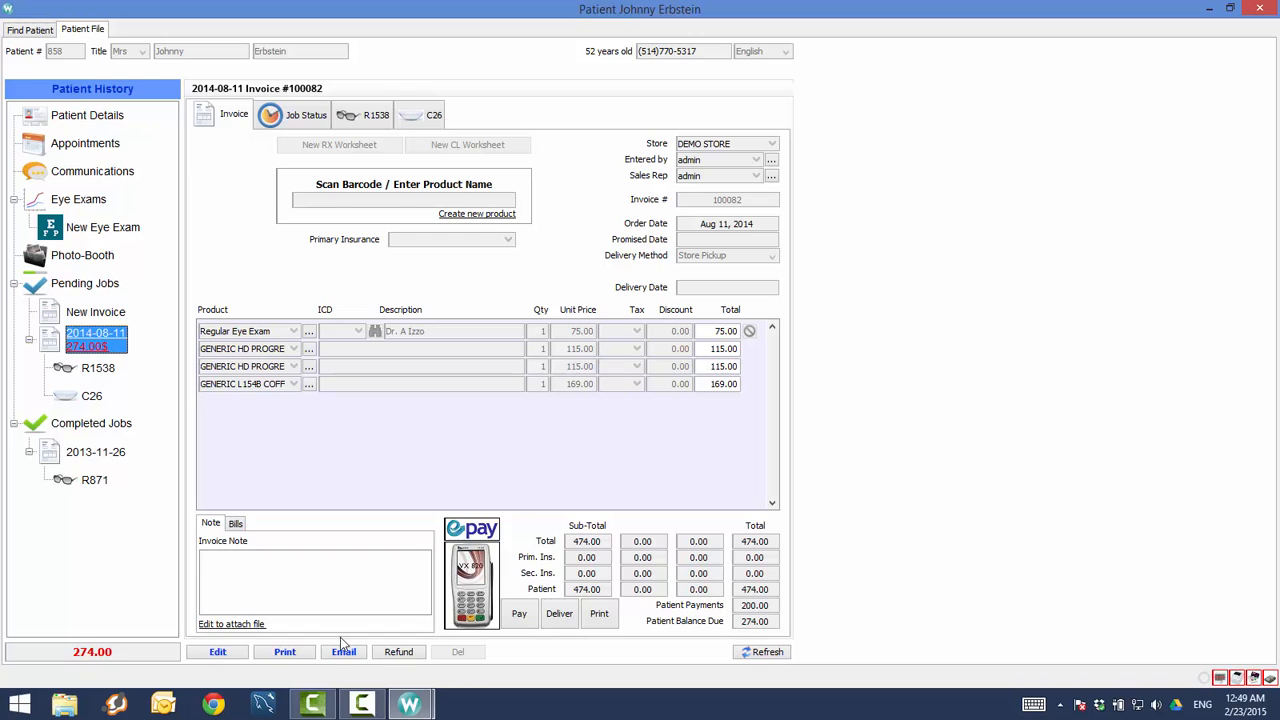
left_click(238, 657)
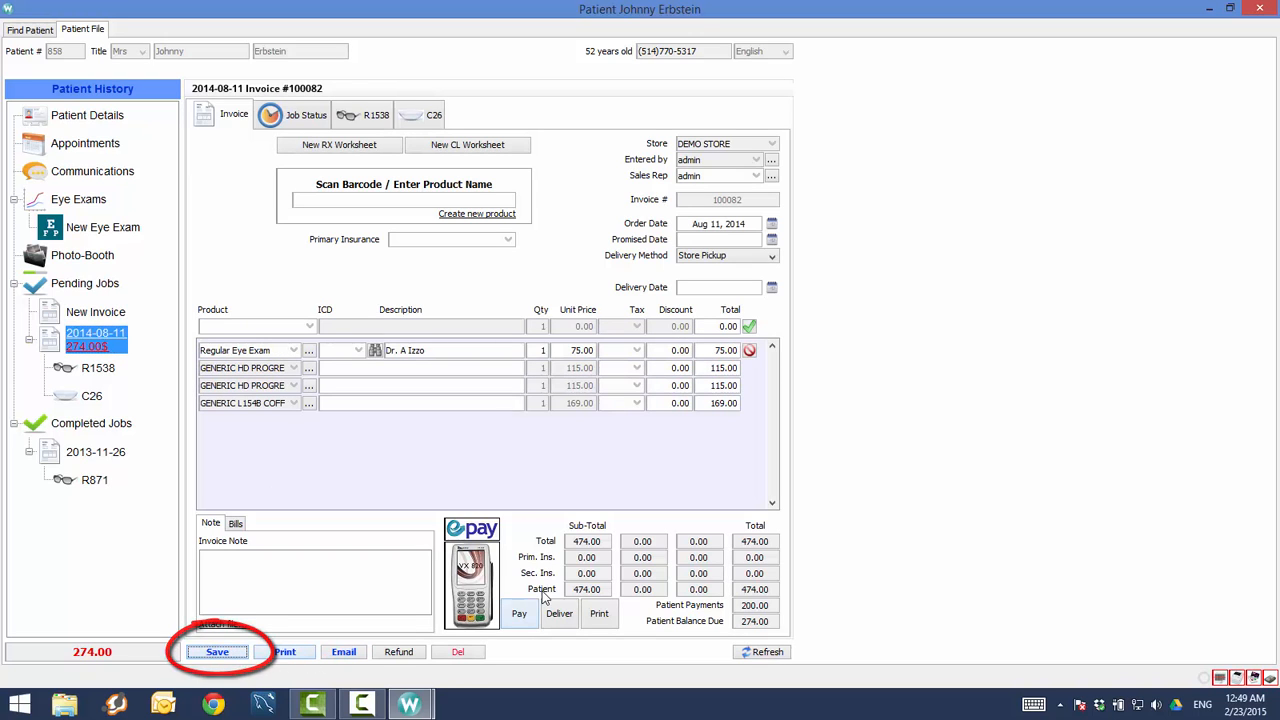
left_click(520, 613)
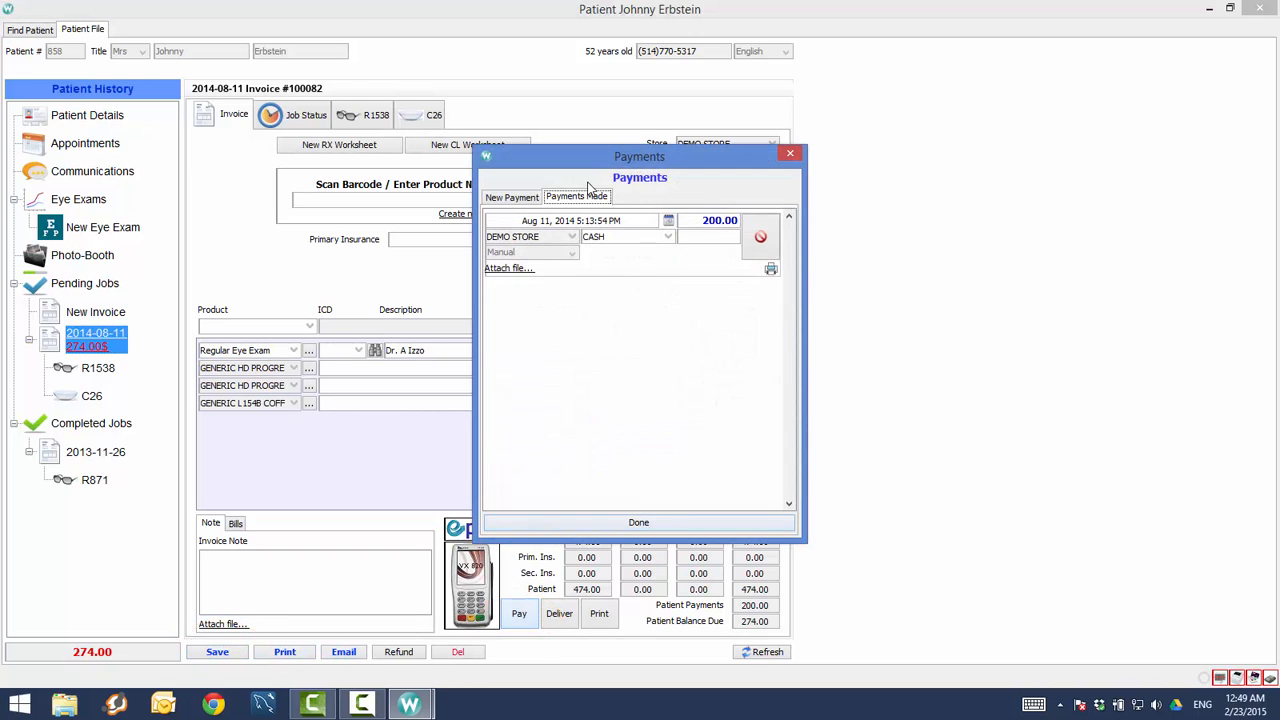
left_click(764, 241)
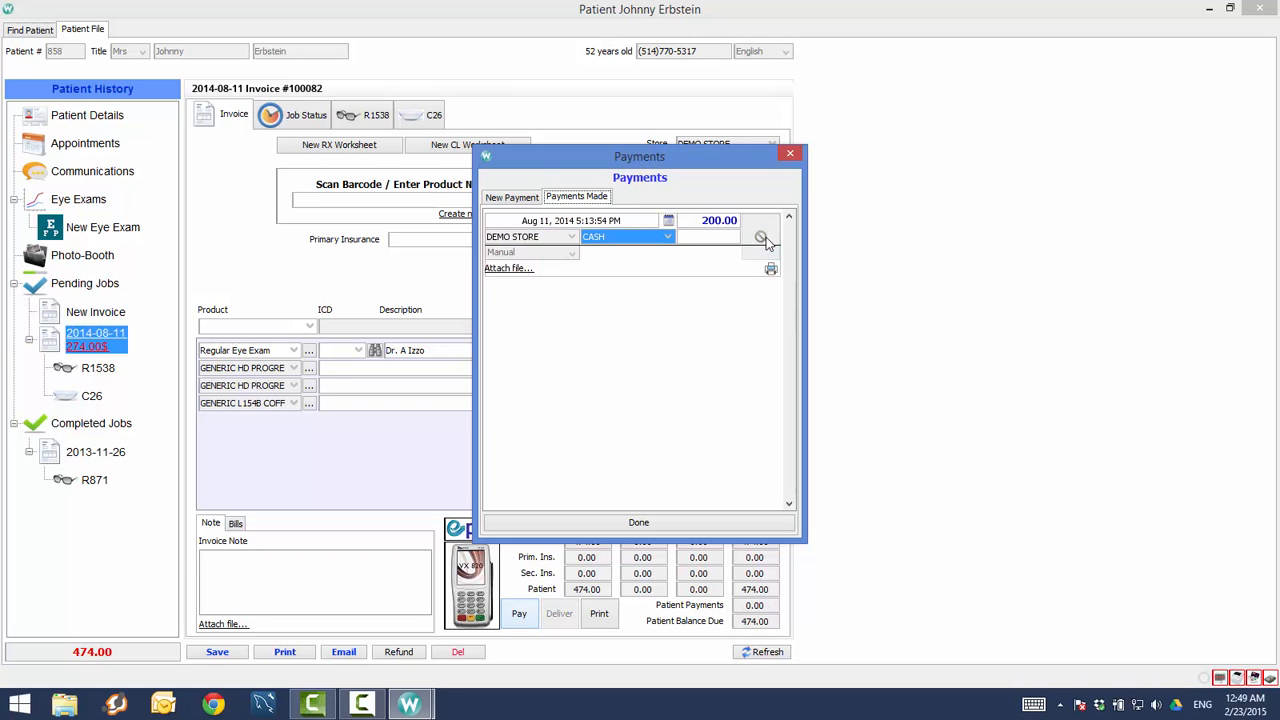
Step: Record an Amex payment of 274.00 dated Dec 26, 2014 on the invoice, check the payments made and finish
left_click(747, 285)
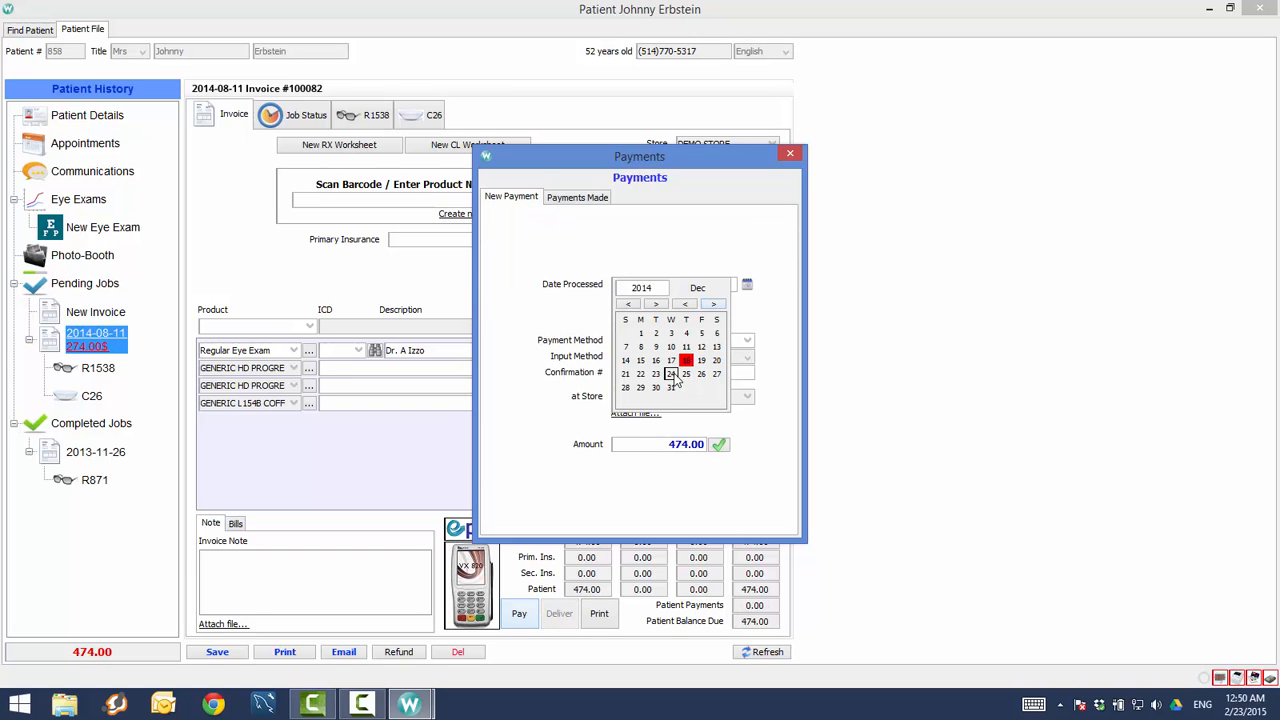
left_click(701, 374)
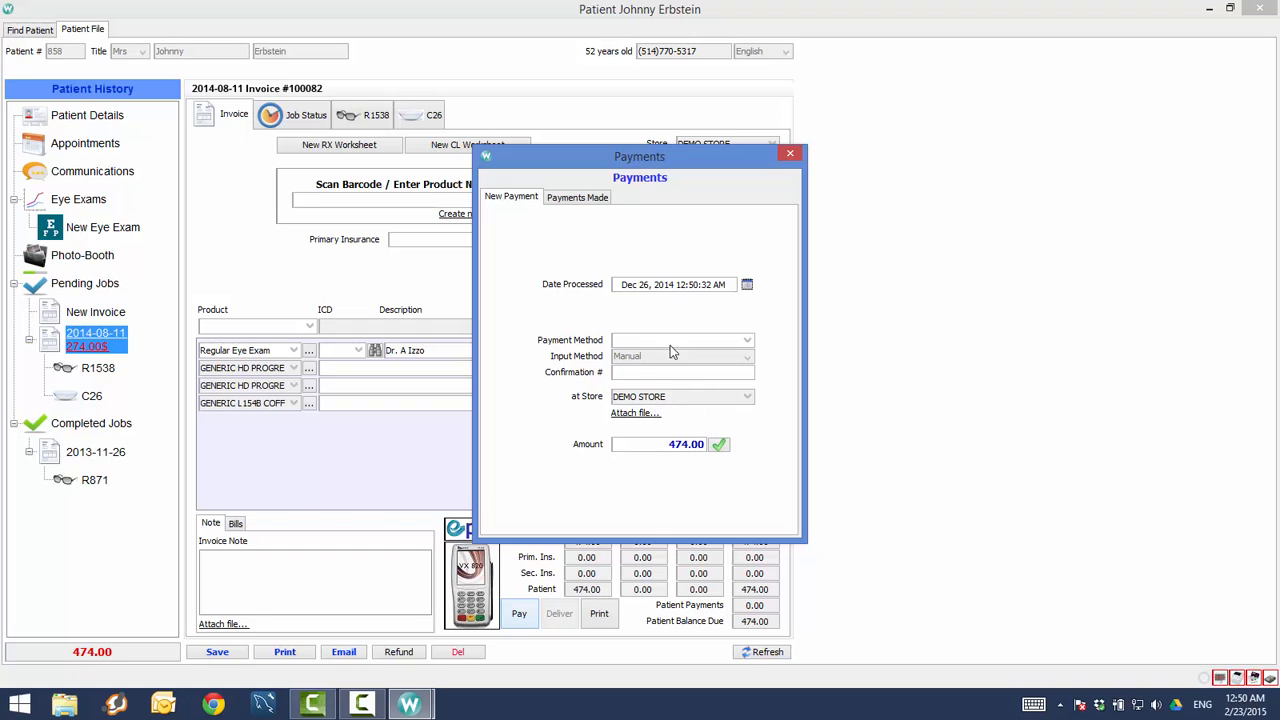
left_click(682, 341)
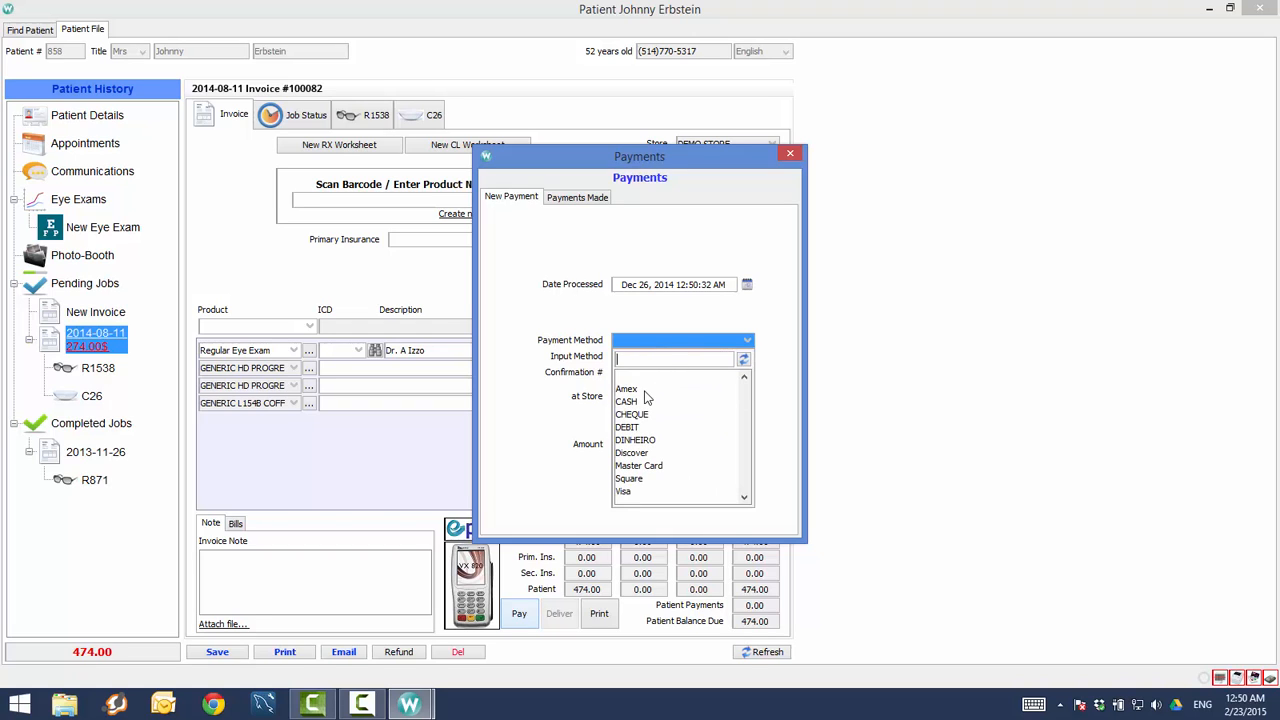
left_click(627, 389)
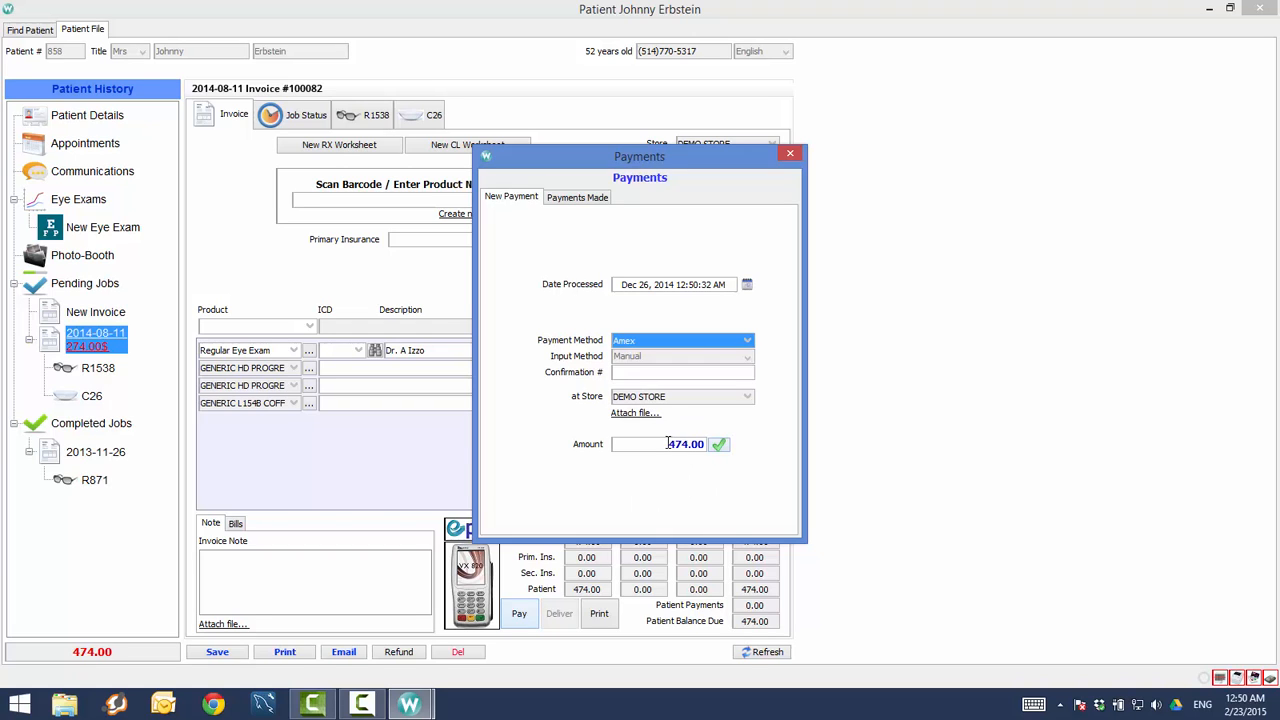
left_click_drag(668, 443, 752, 449)
type("274")
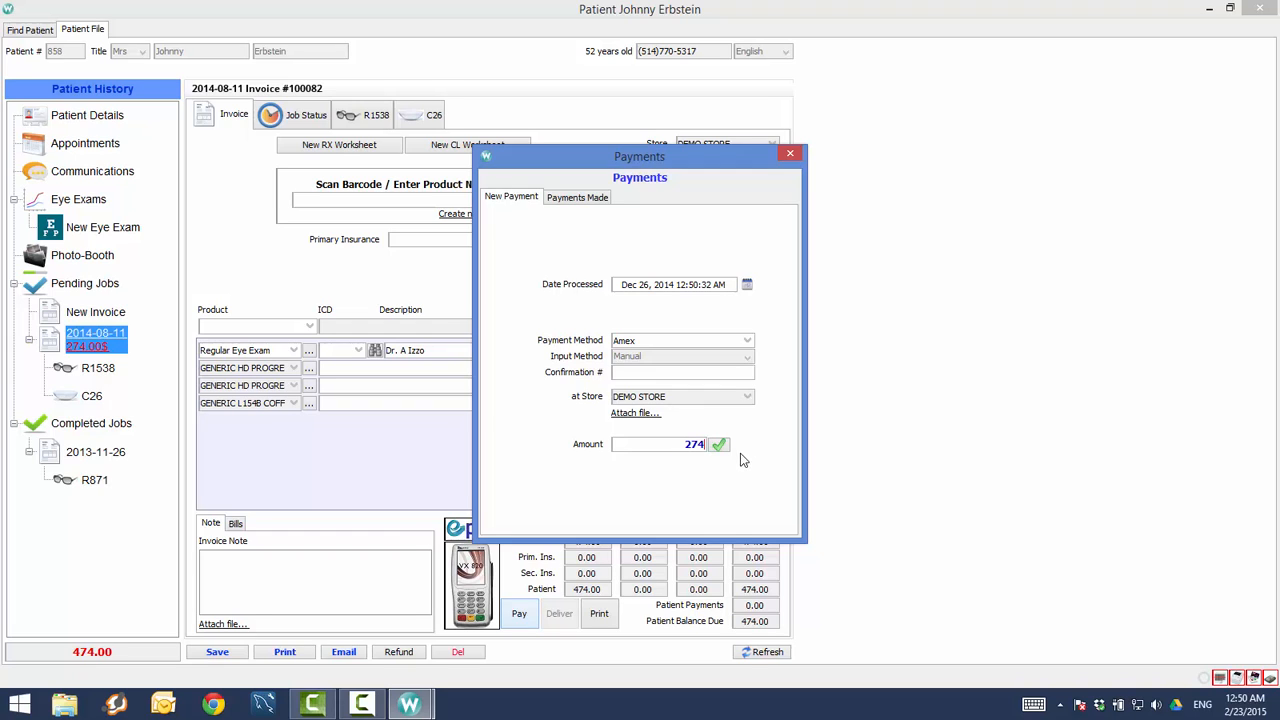
left_click(721, 446)
left_click(572, 196)
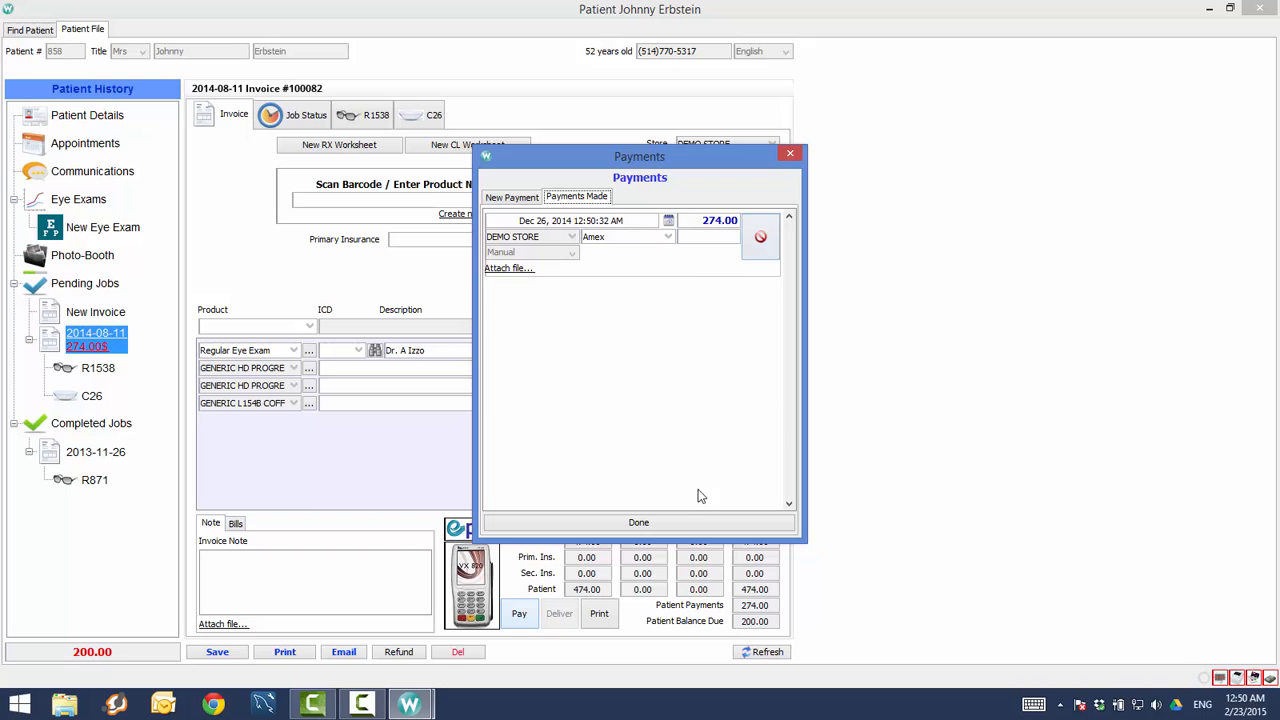
left_click(685, 525)
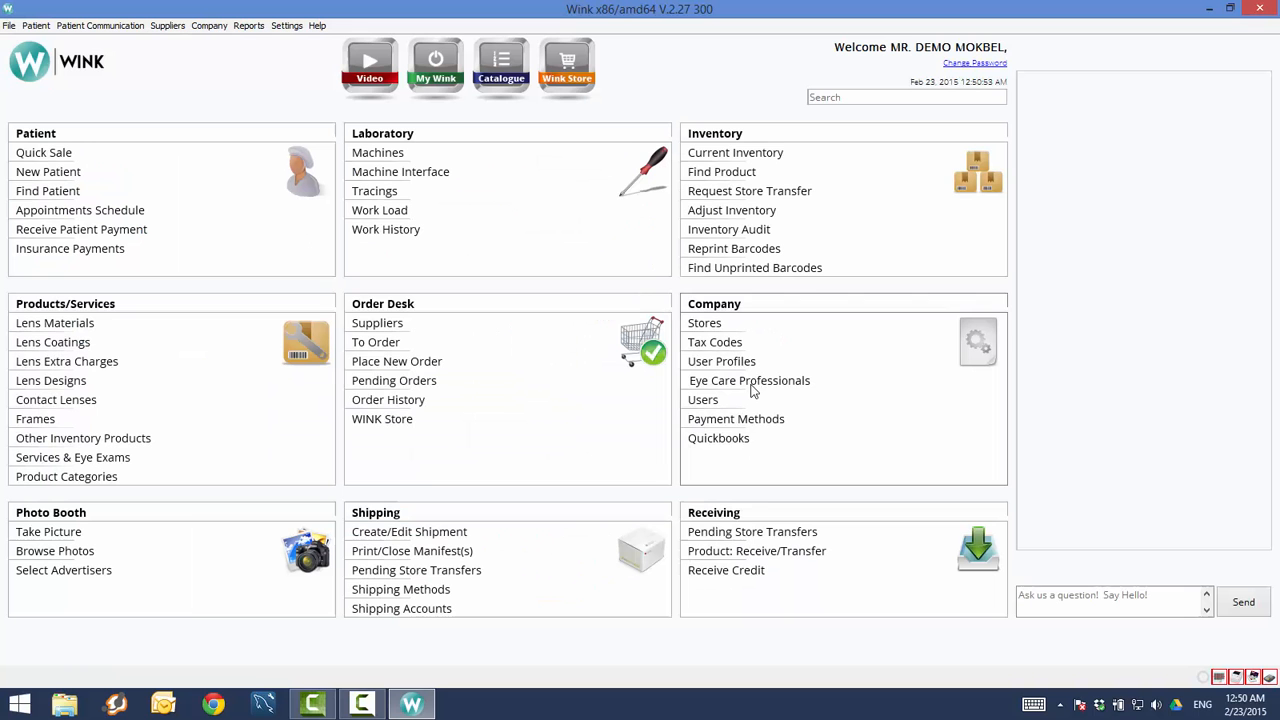